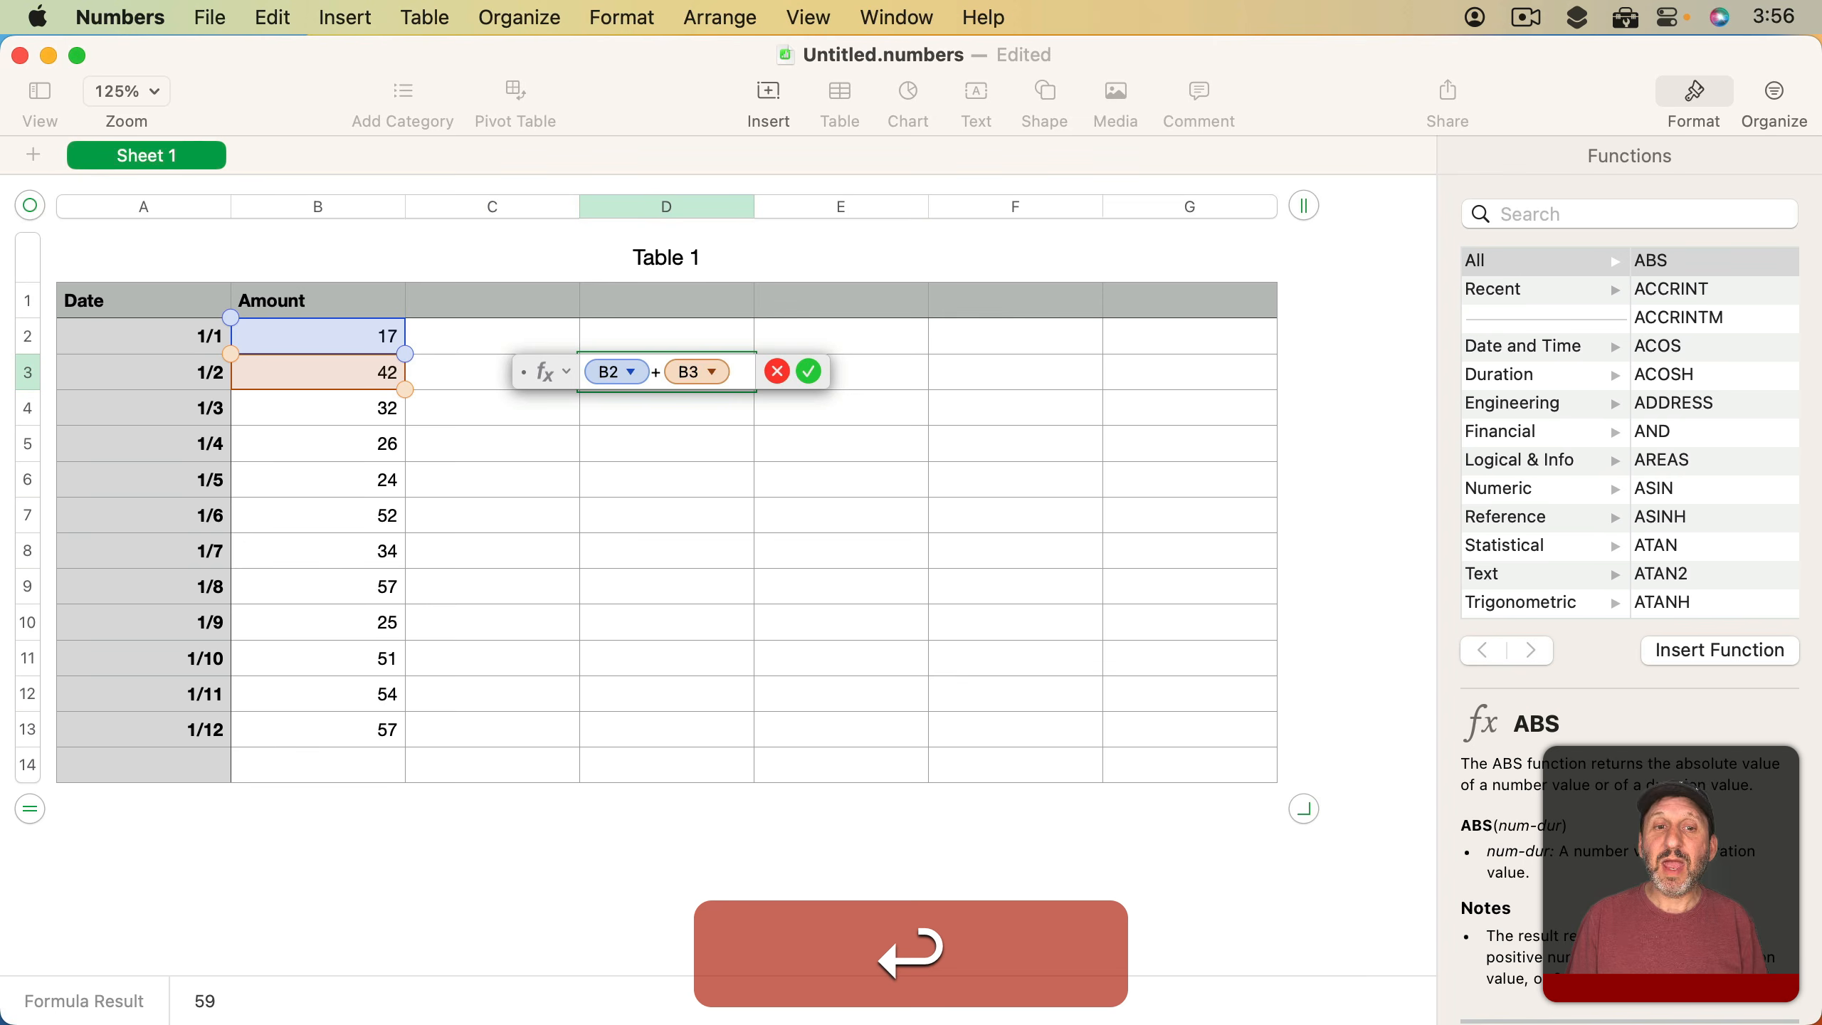
Accept the formula adding B2 and B3 in cell D3
key(Return)
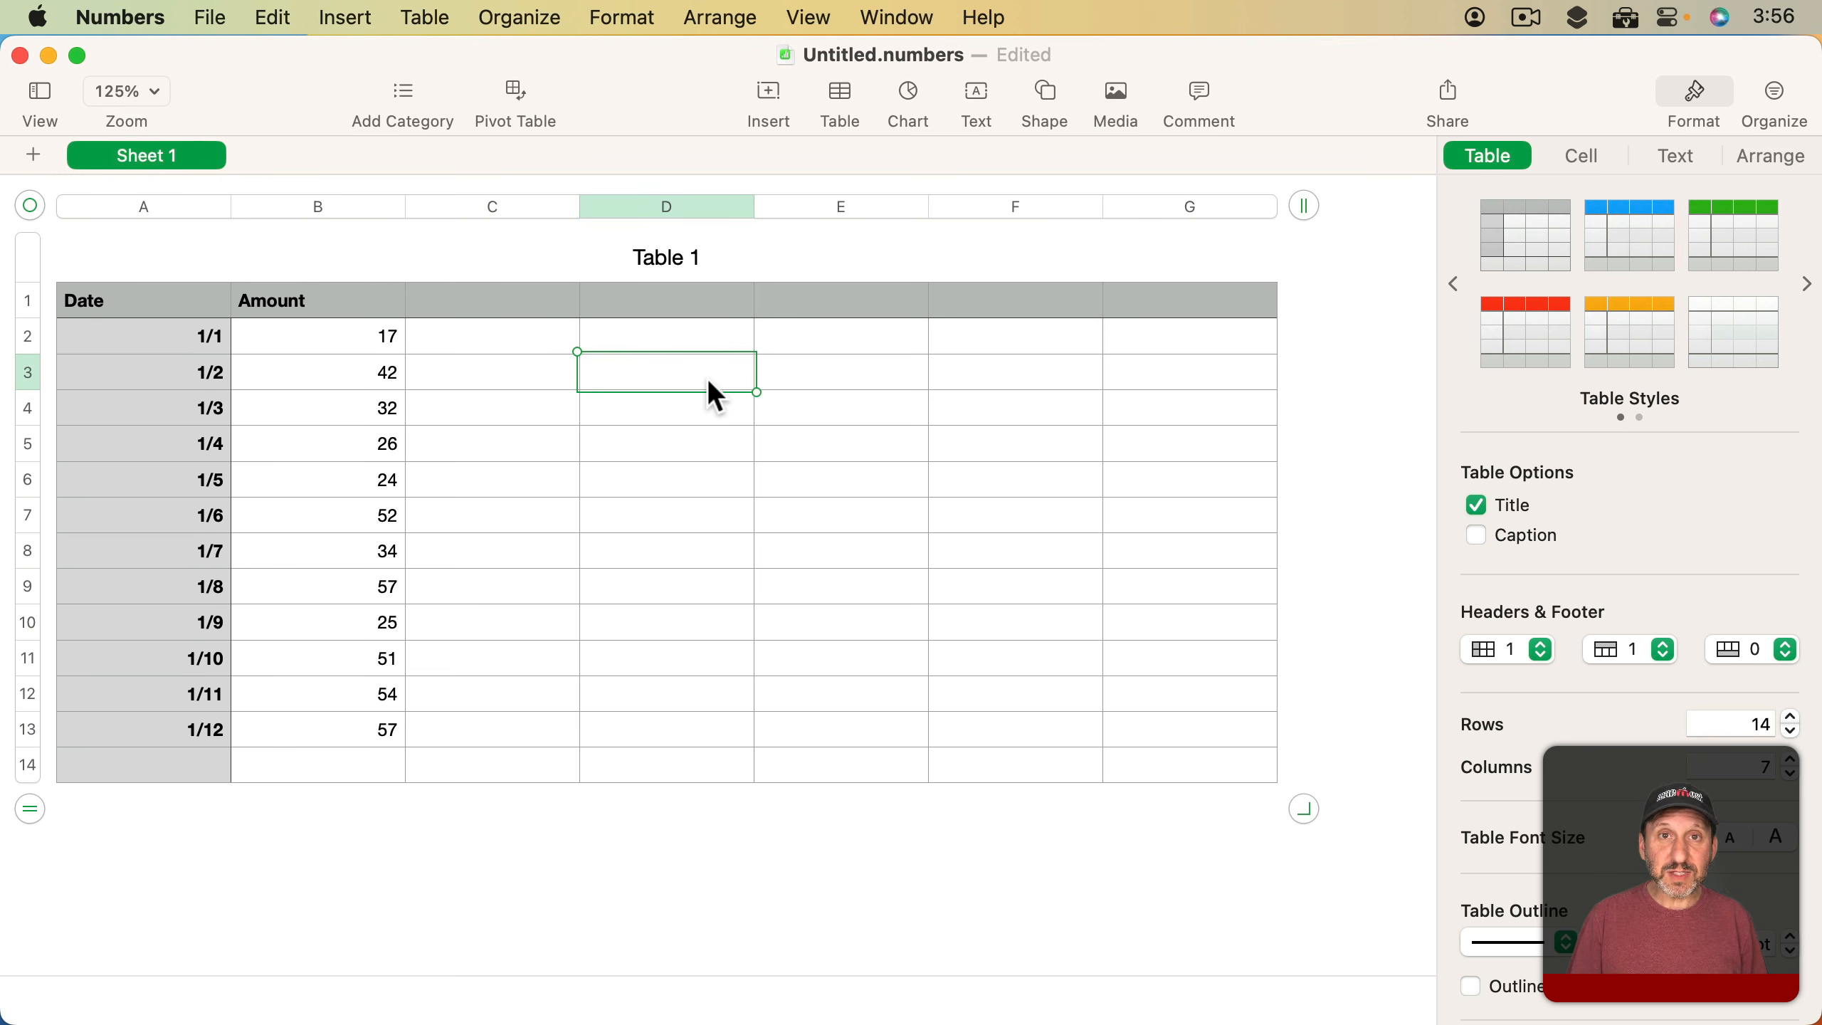
Enter =SUM(B2:B13) in cell D3 with the range written out by name, and undo the entry
text(=)
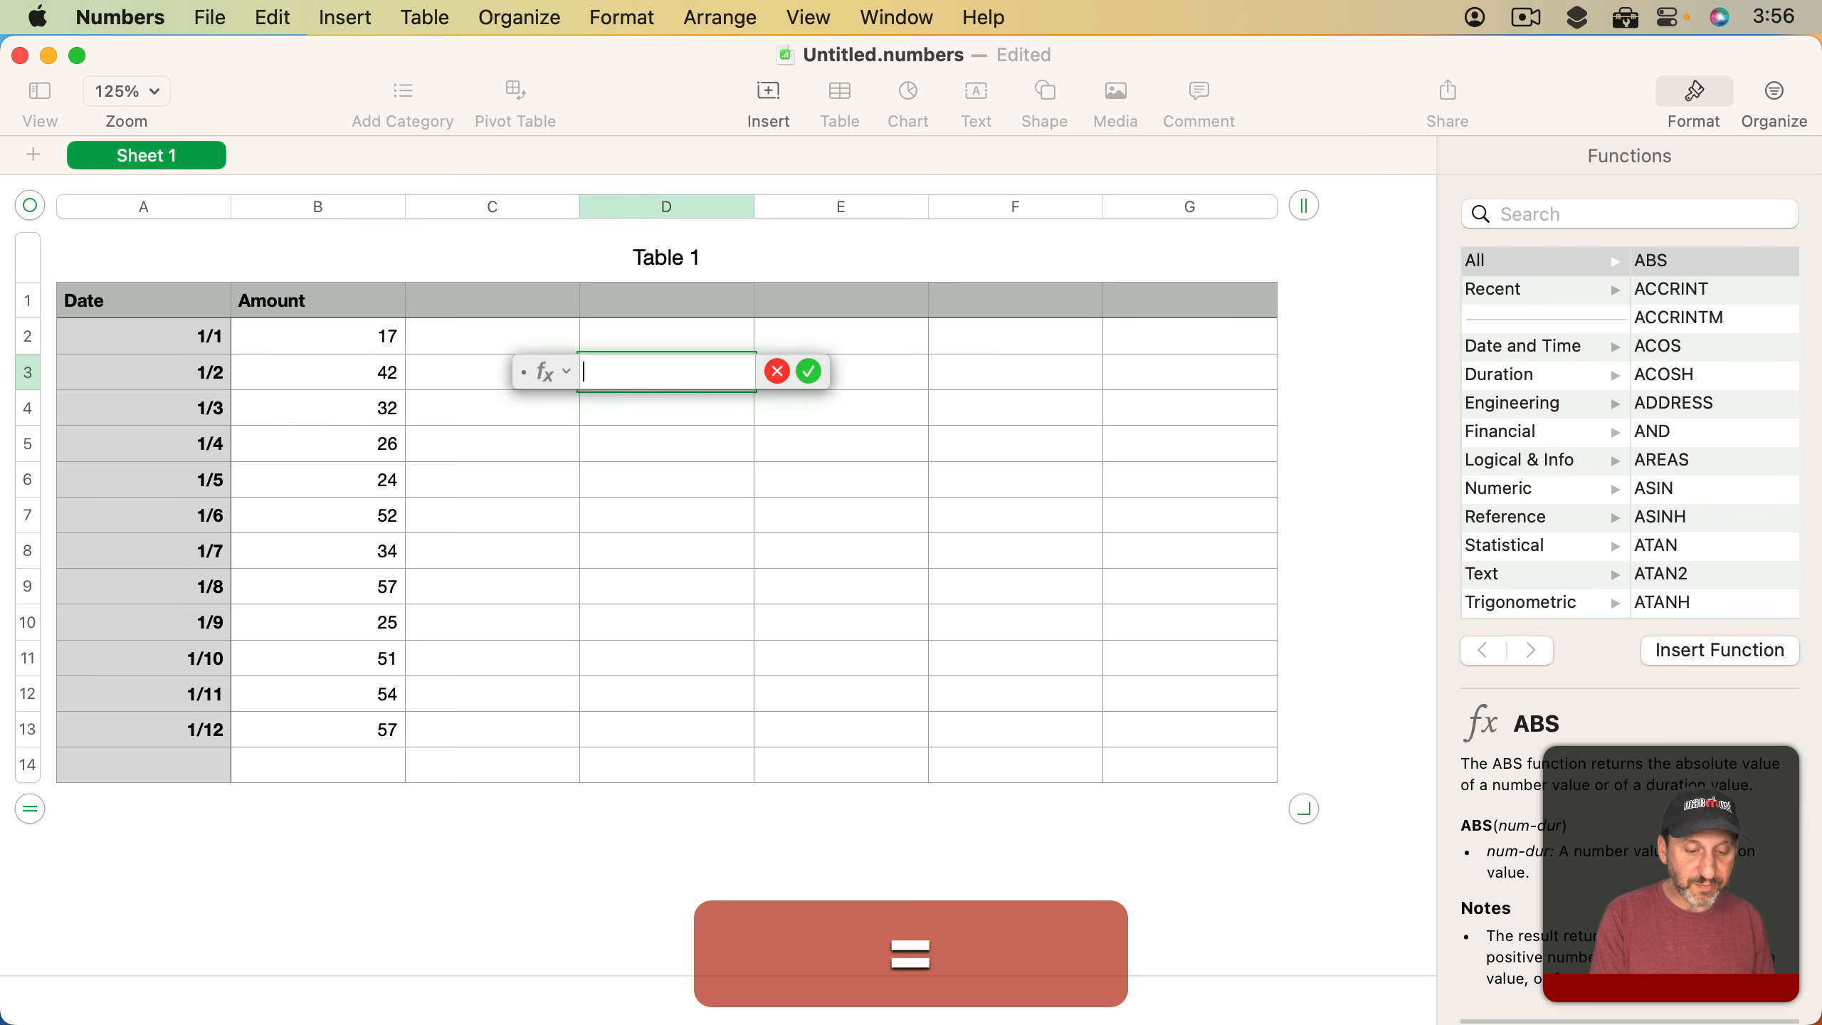
text(sum()
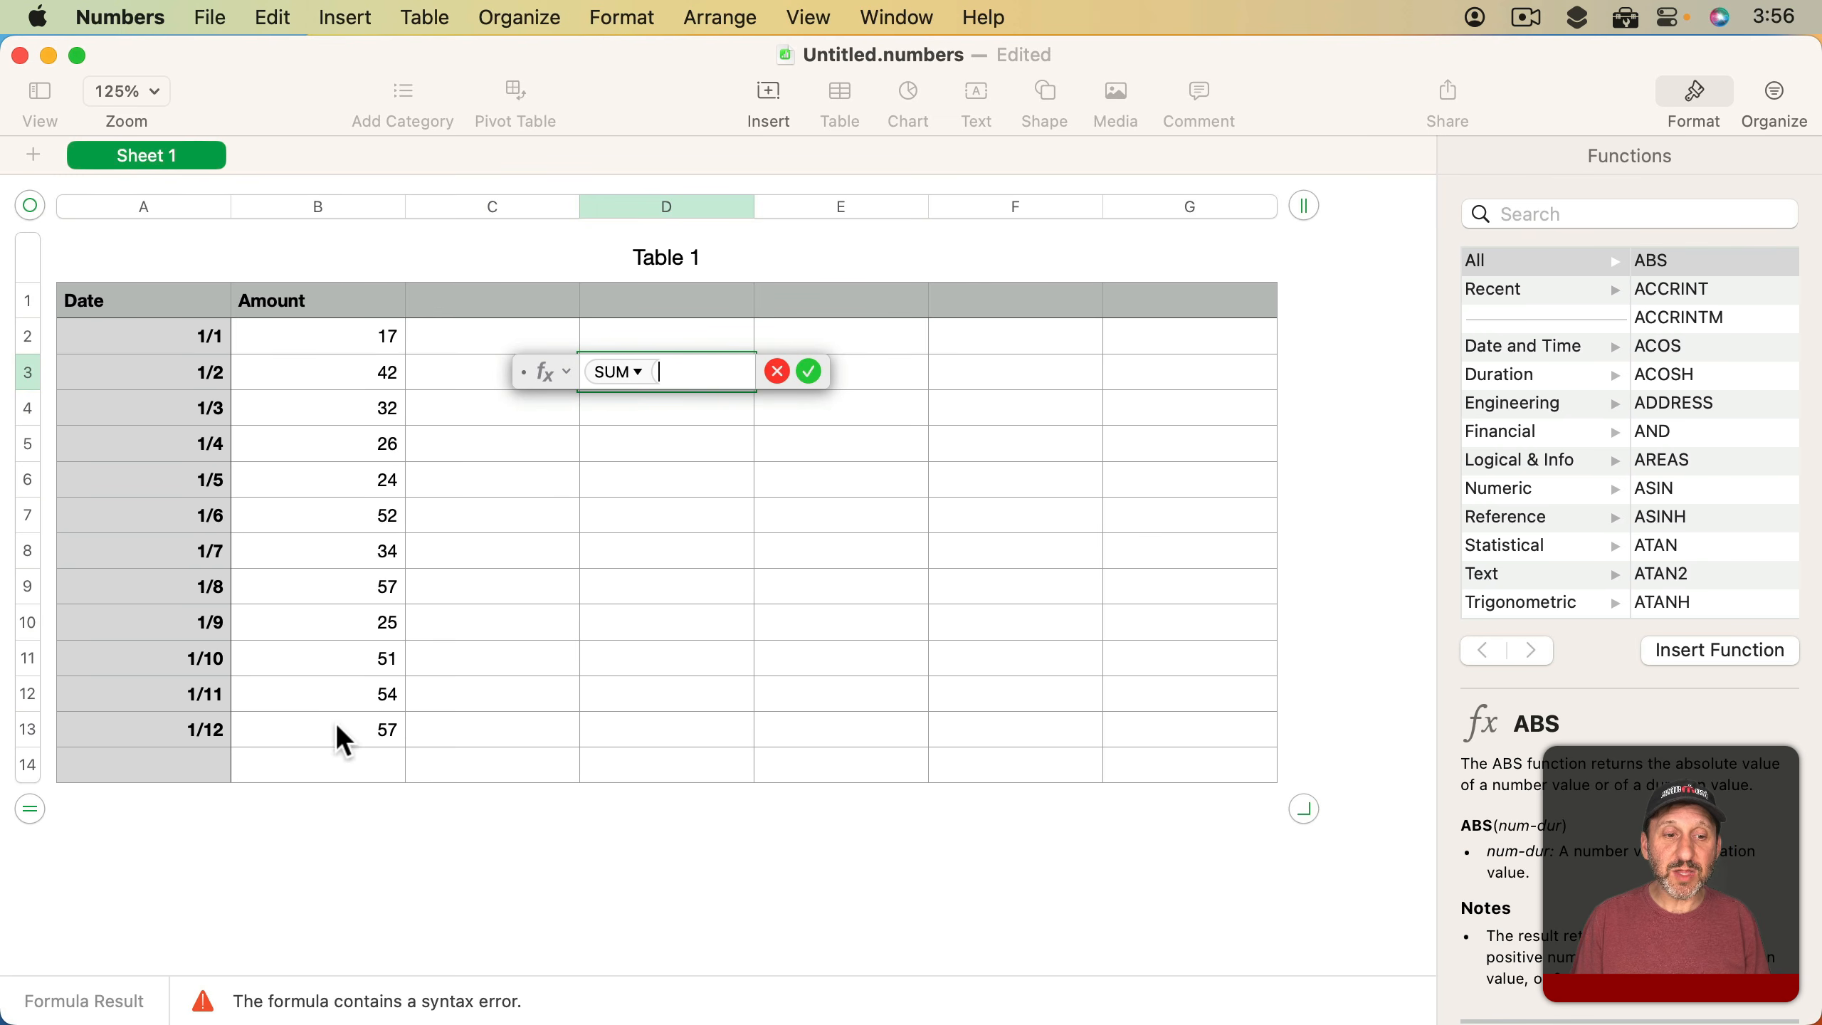
text(B2)
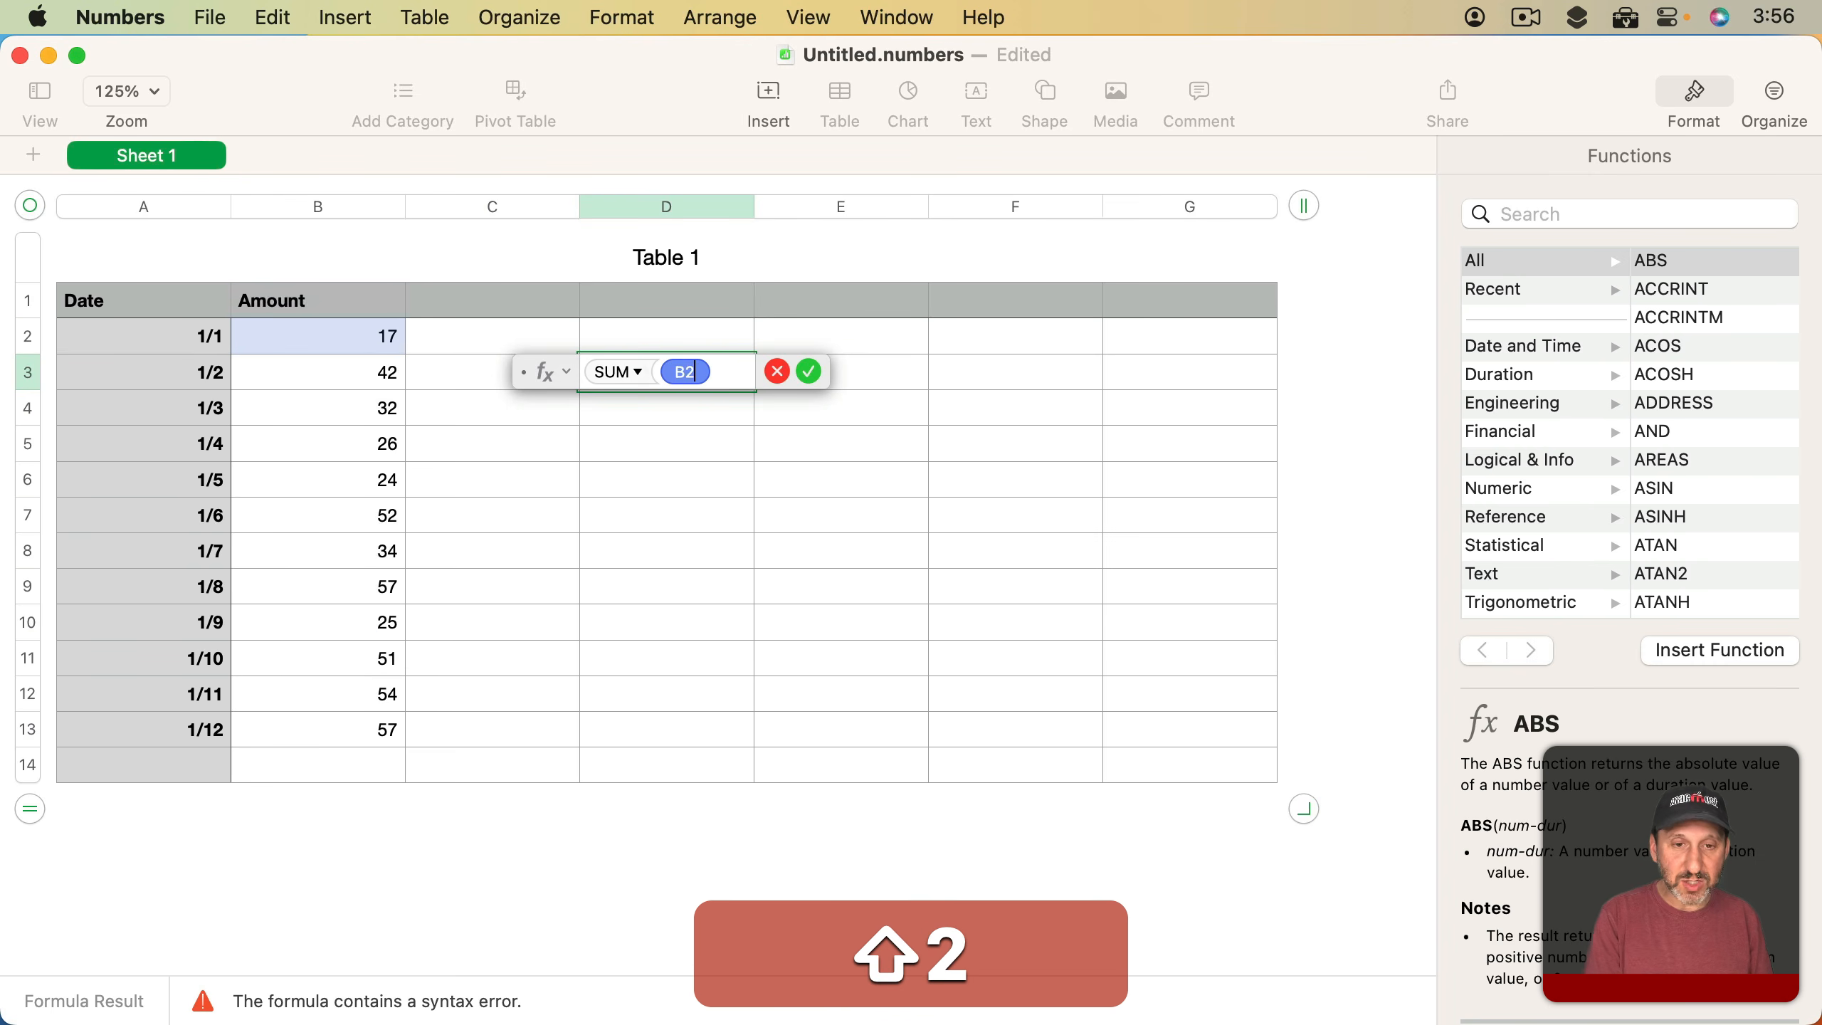
text(:)
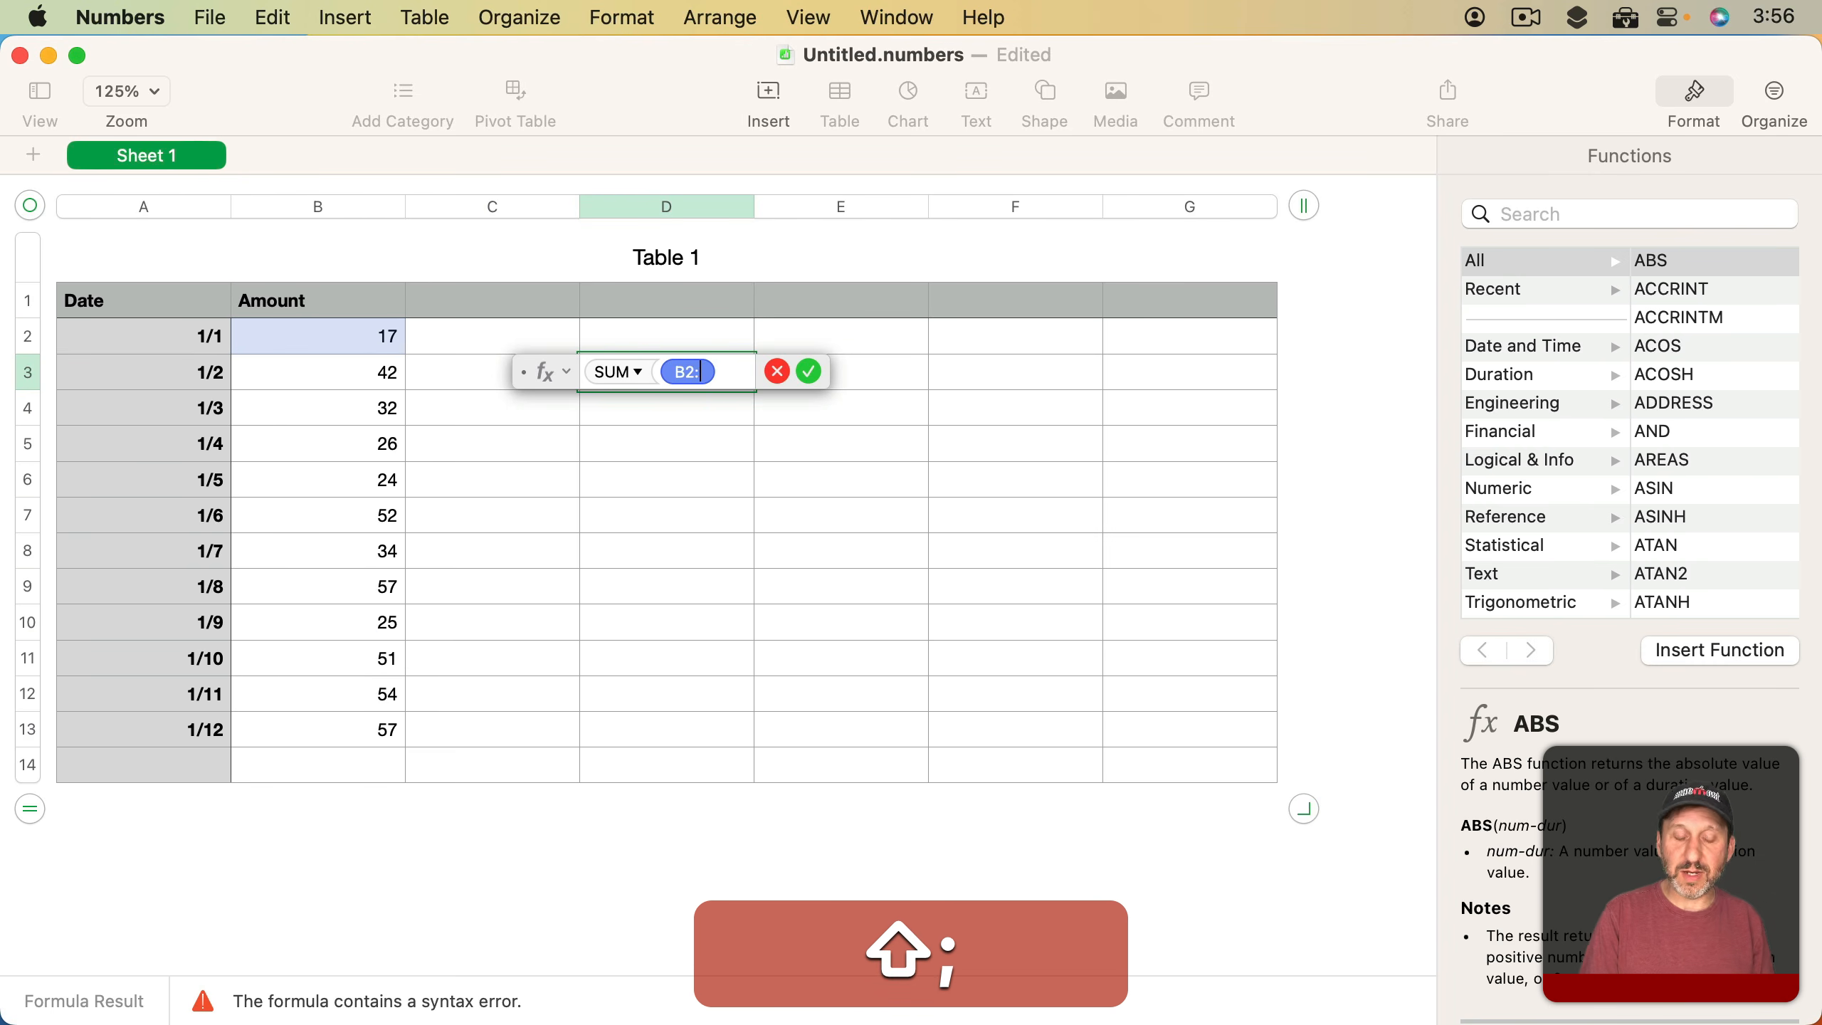
text(B13))
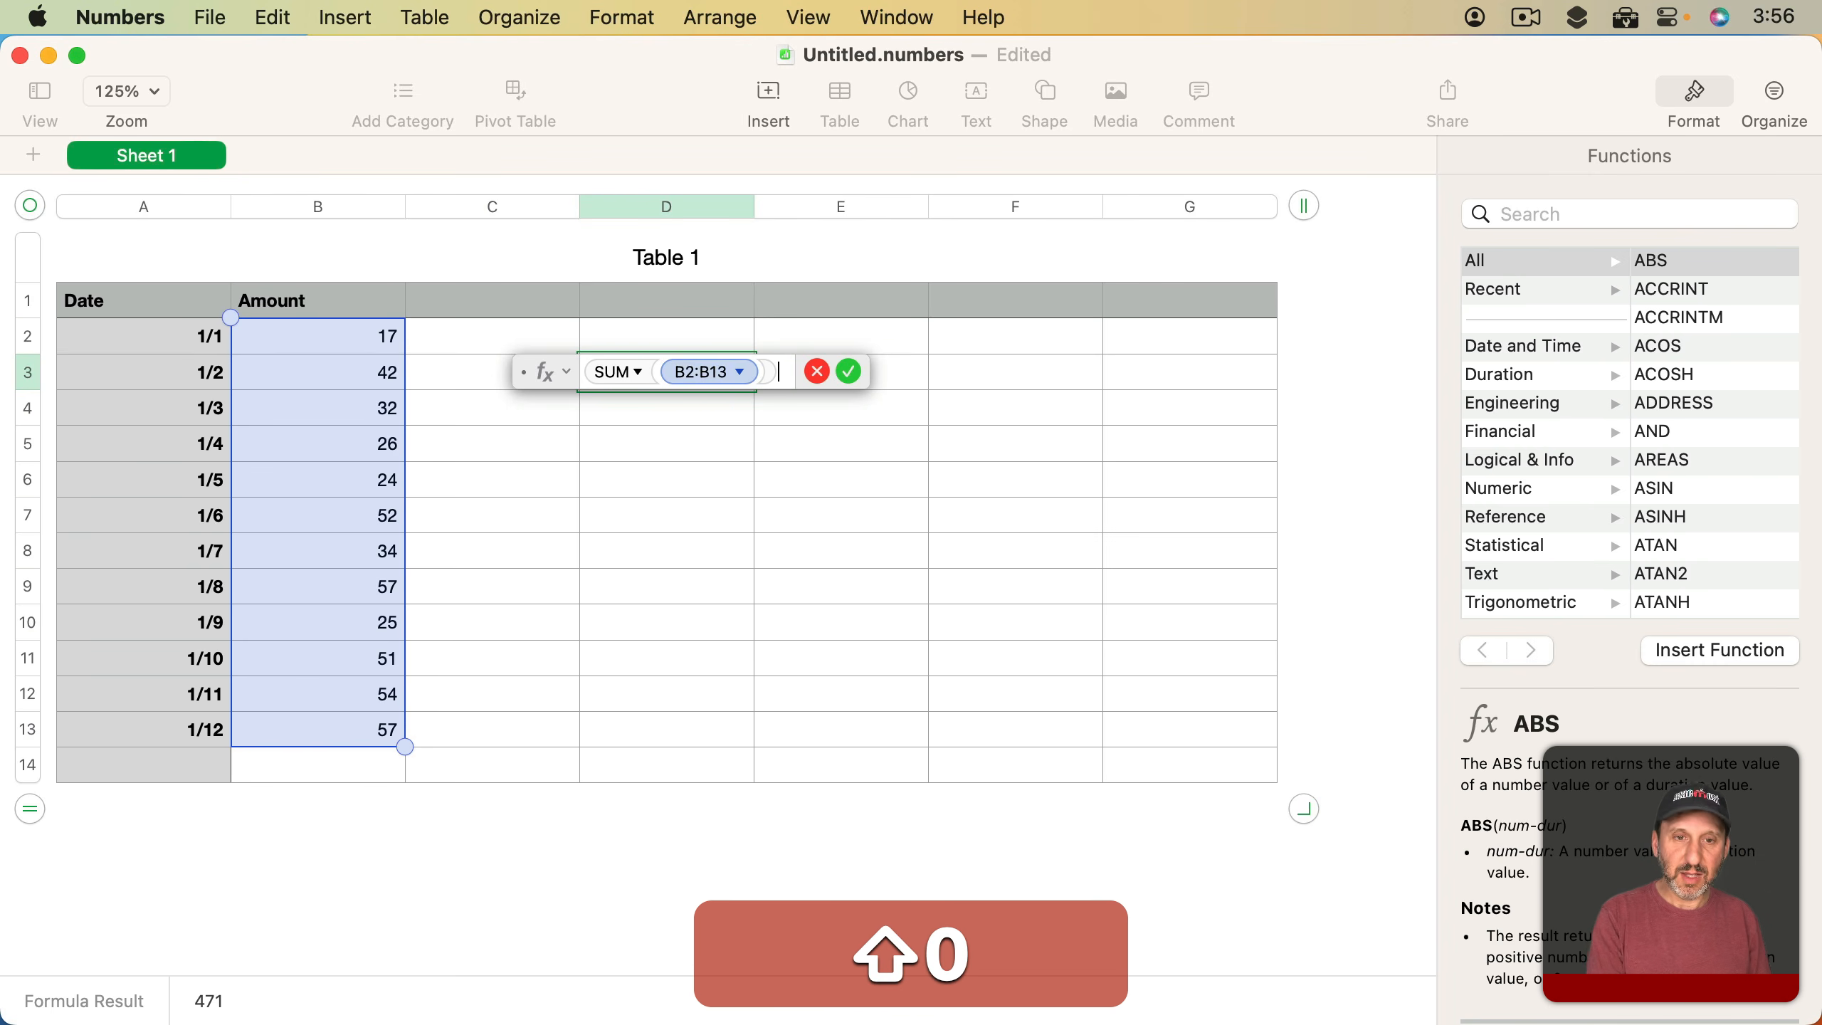
key(Return)
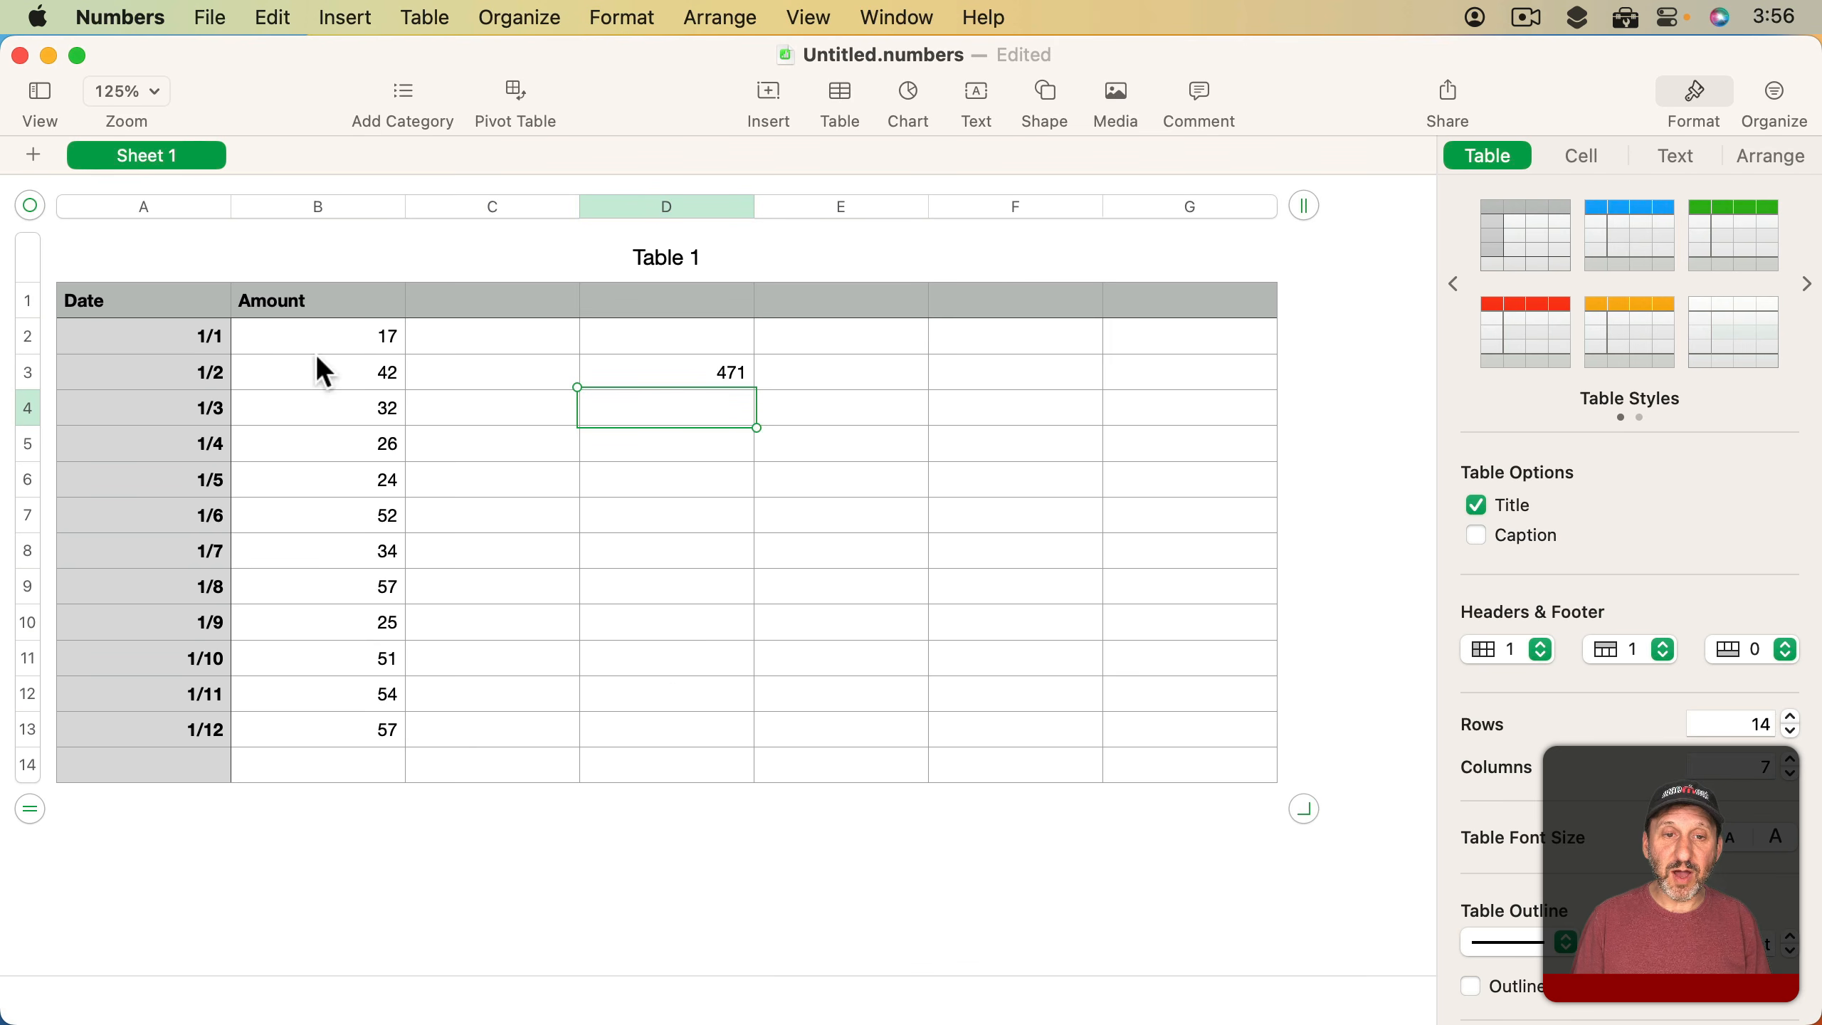
key(super+z)
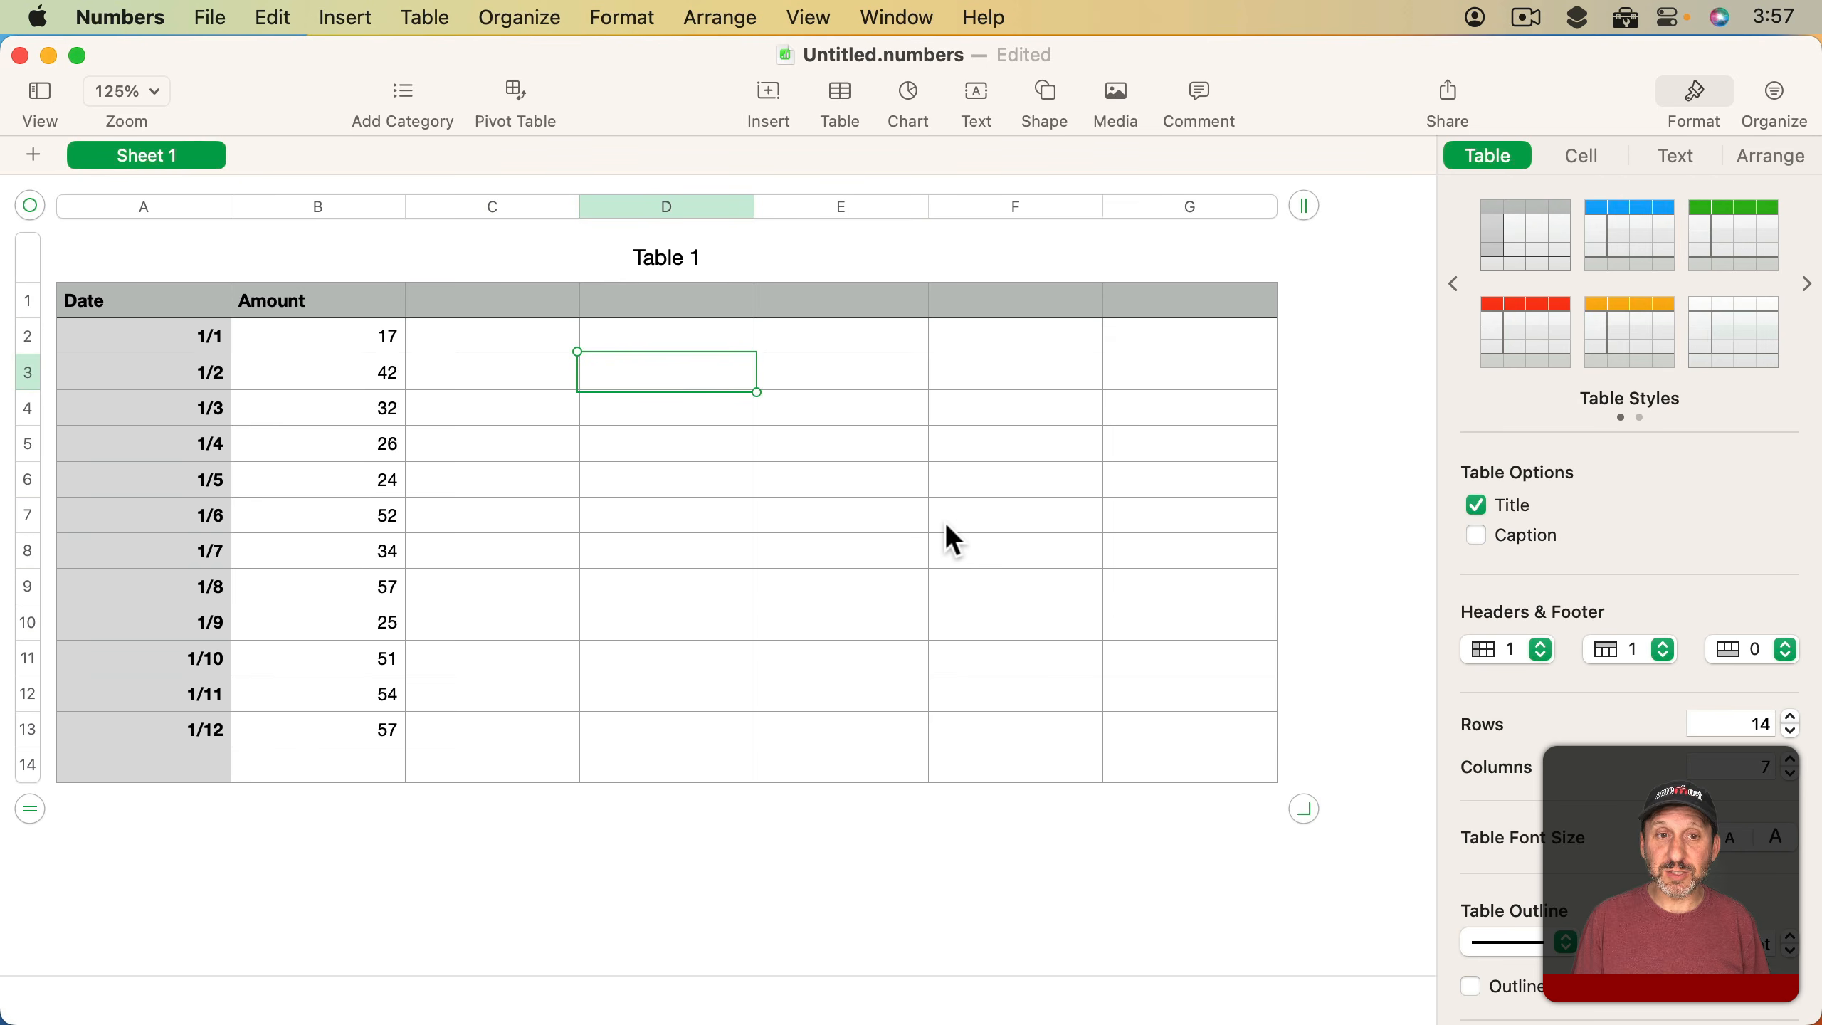
Build a formula in cell D3 that adds B2 and B3, picking both amount cells from the table
text(=)
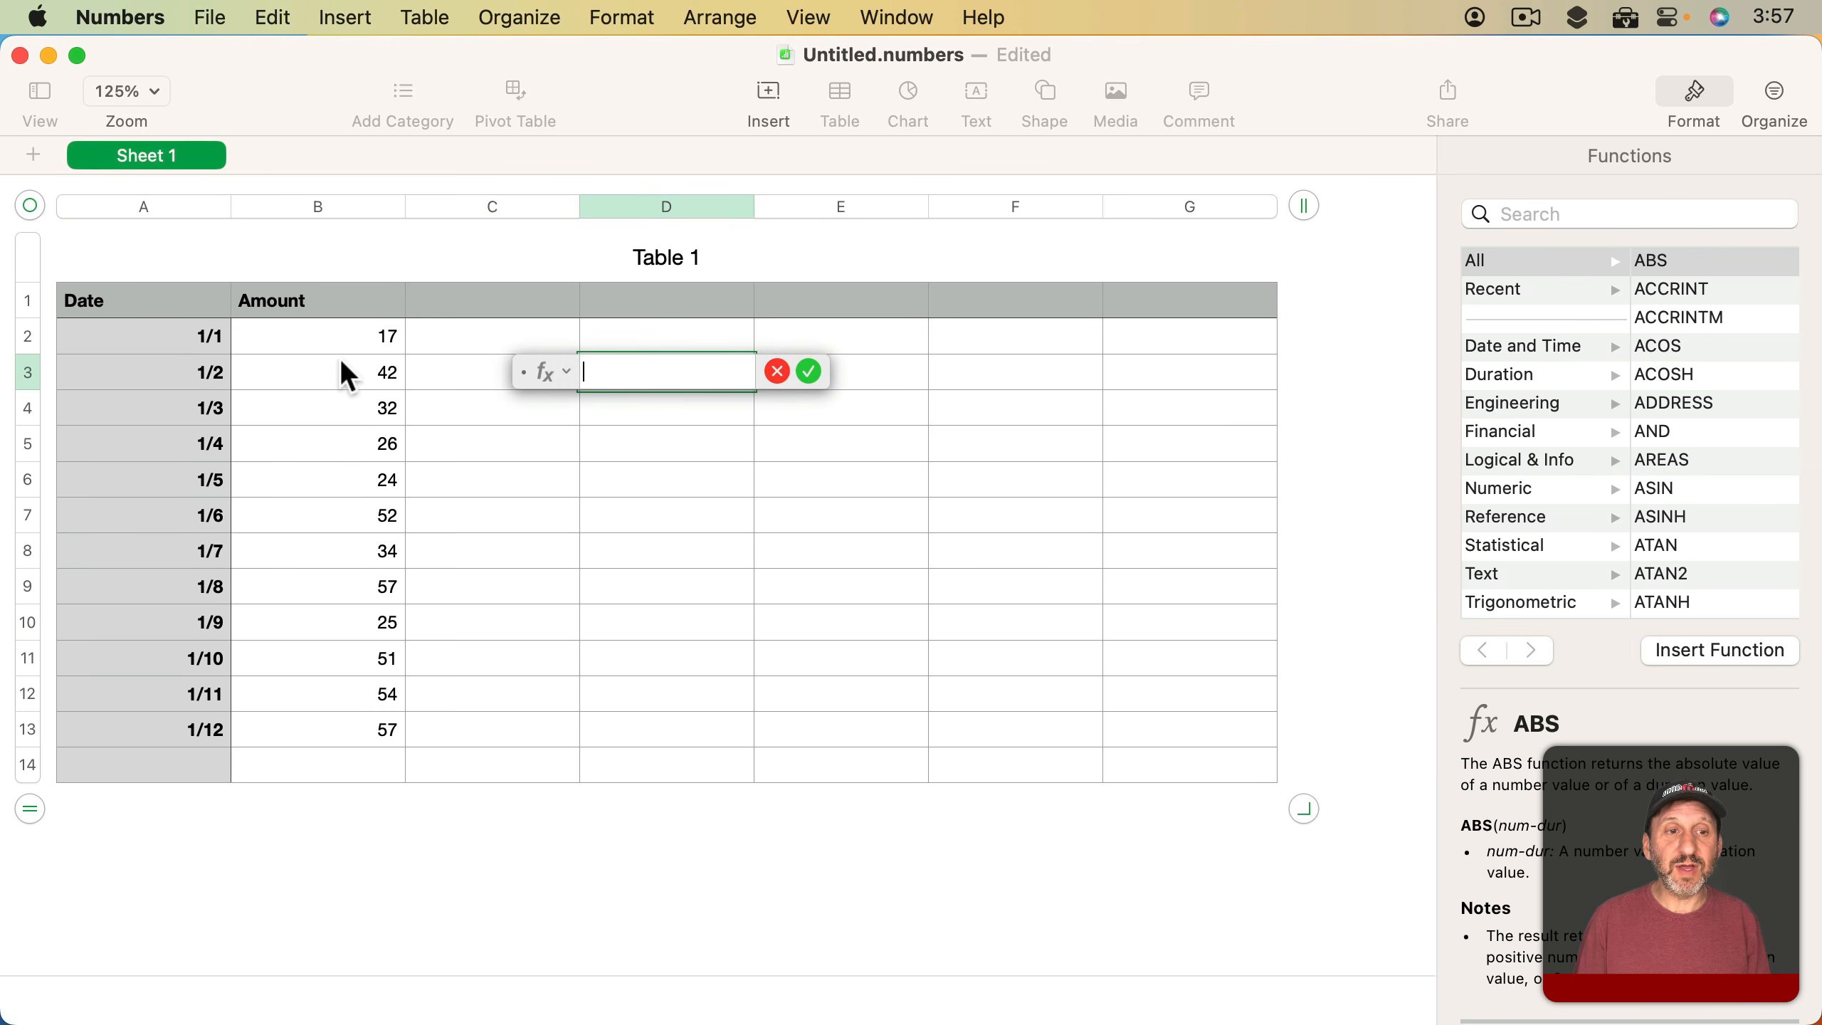
click(337, 336)
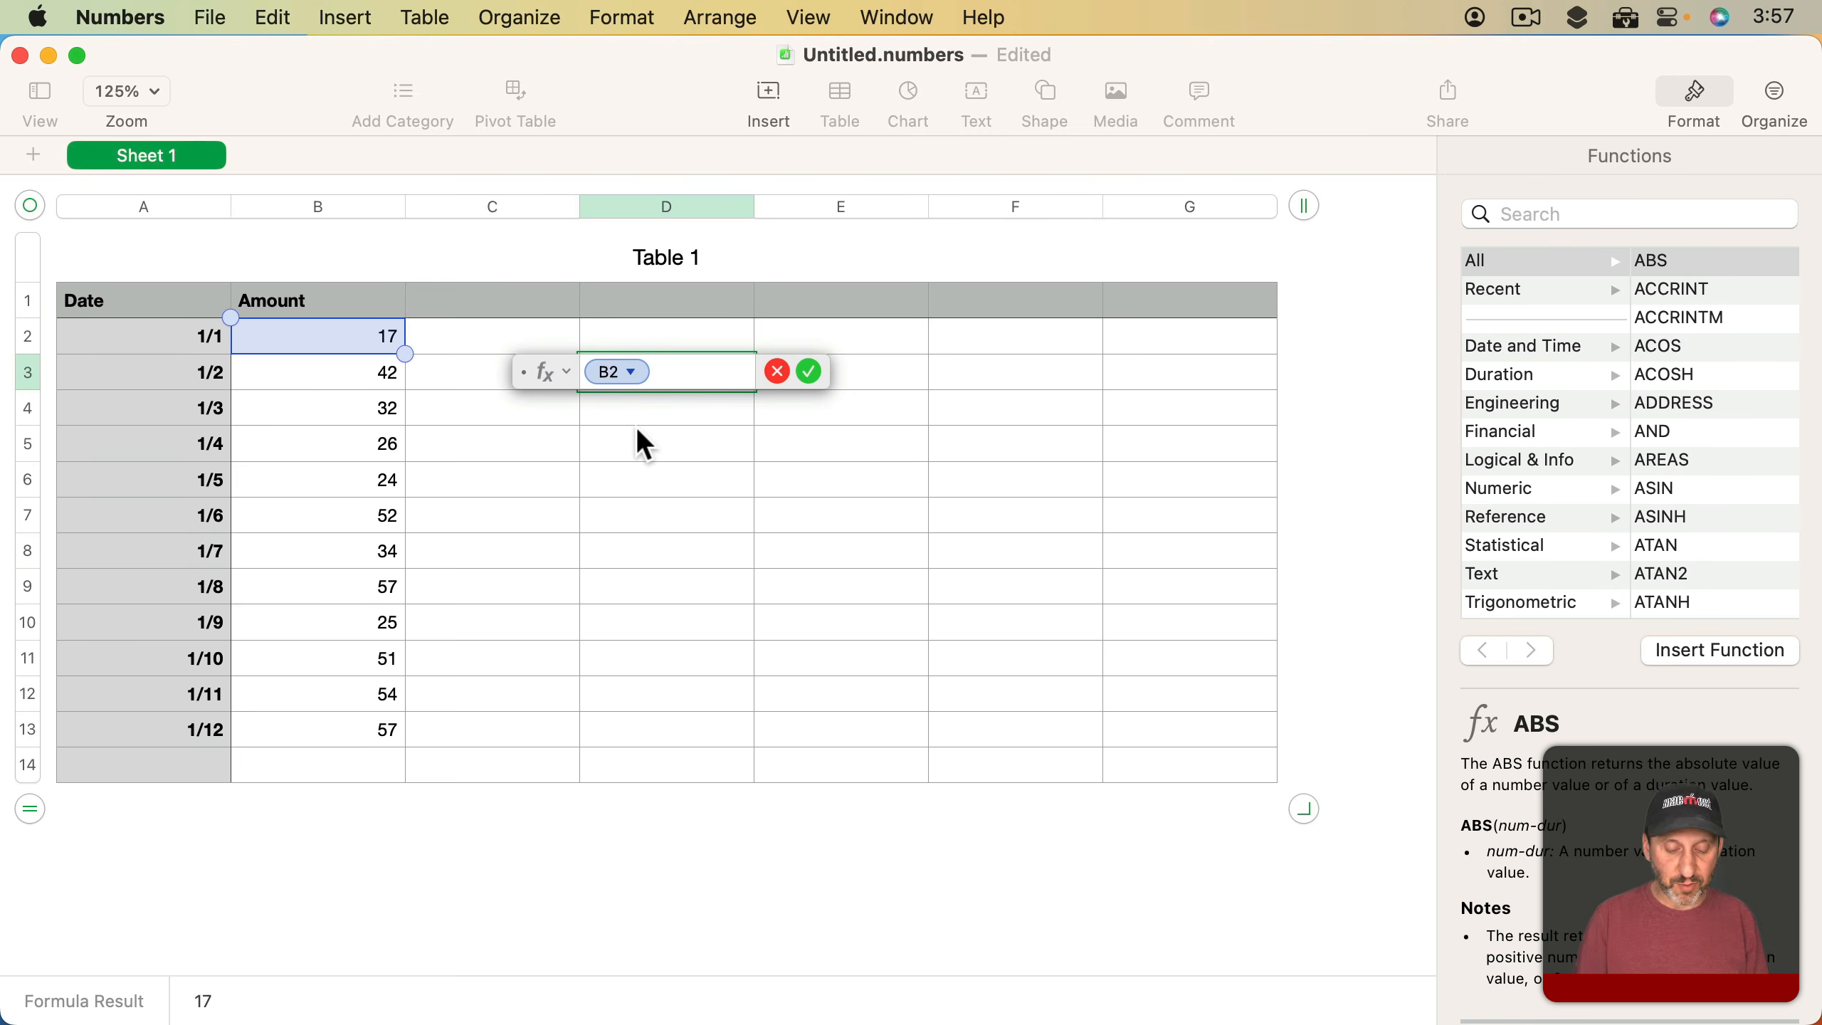
text(+)
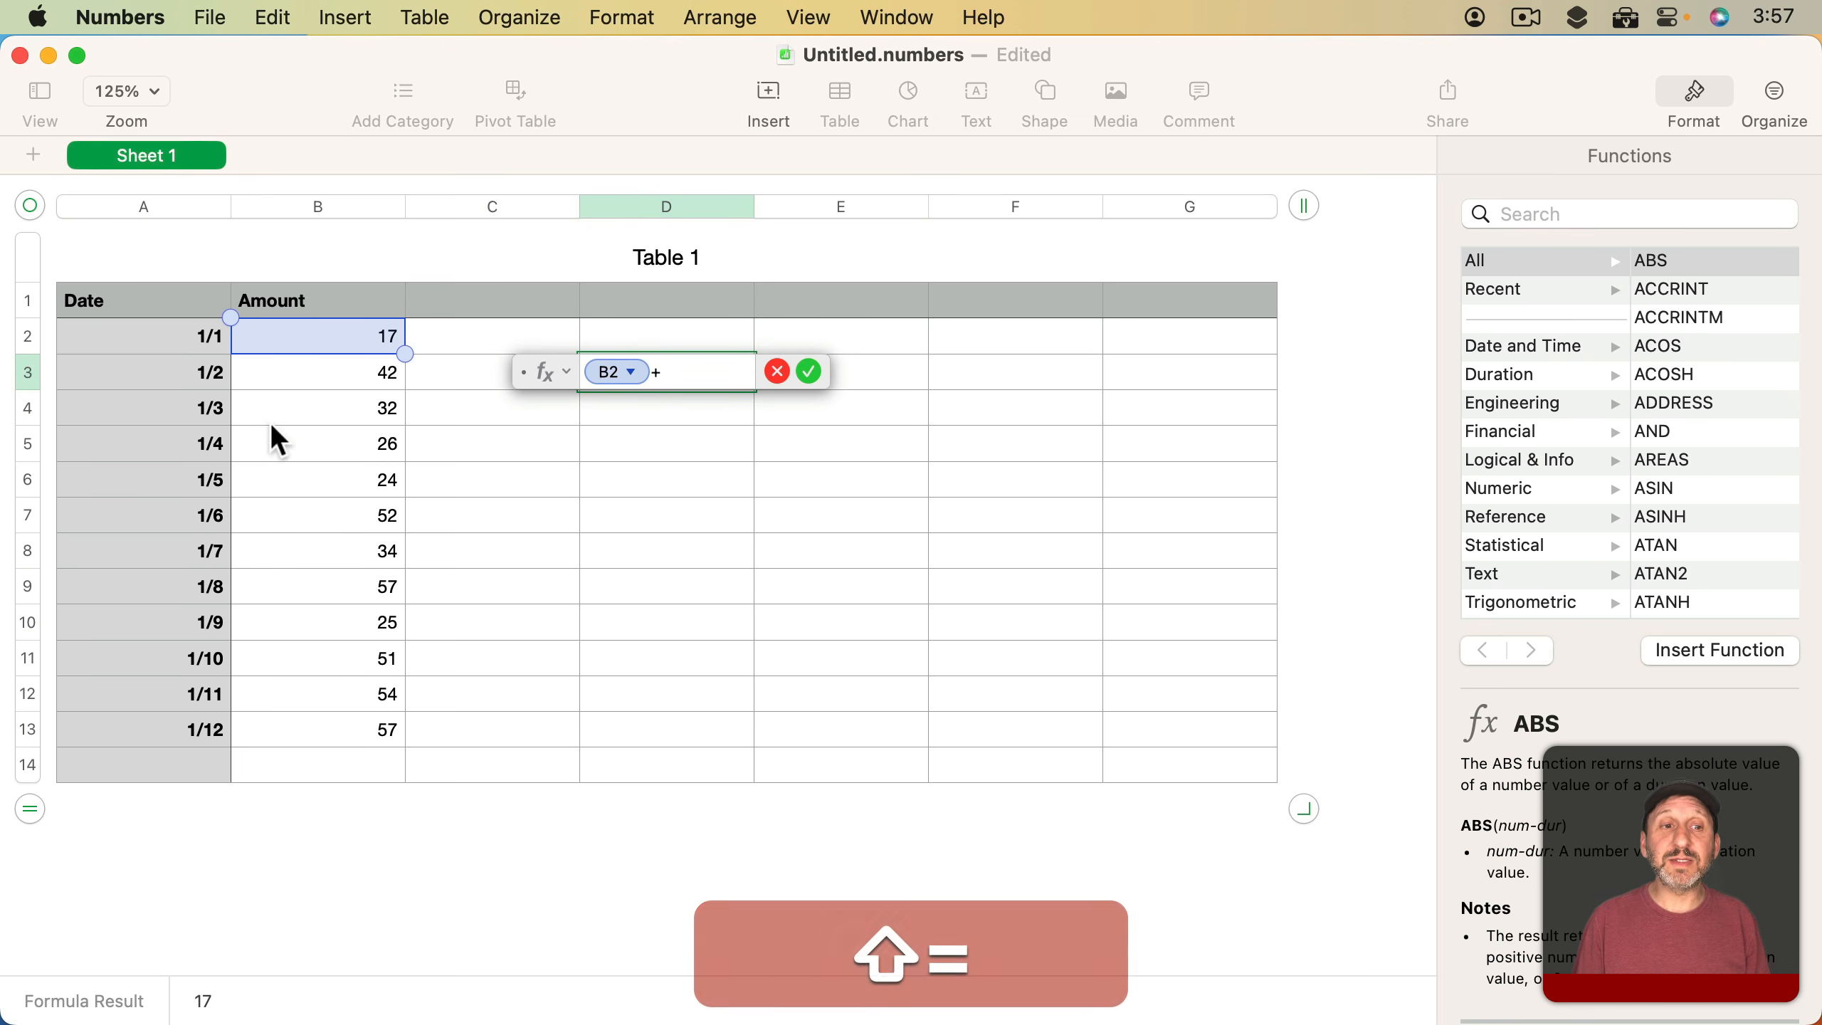
click(272, 370)
Replace the formula in D3 with a SUM of B2:B13, selecting the range directly in the table
key(super+a)
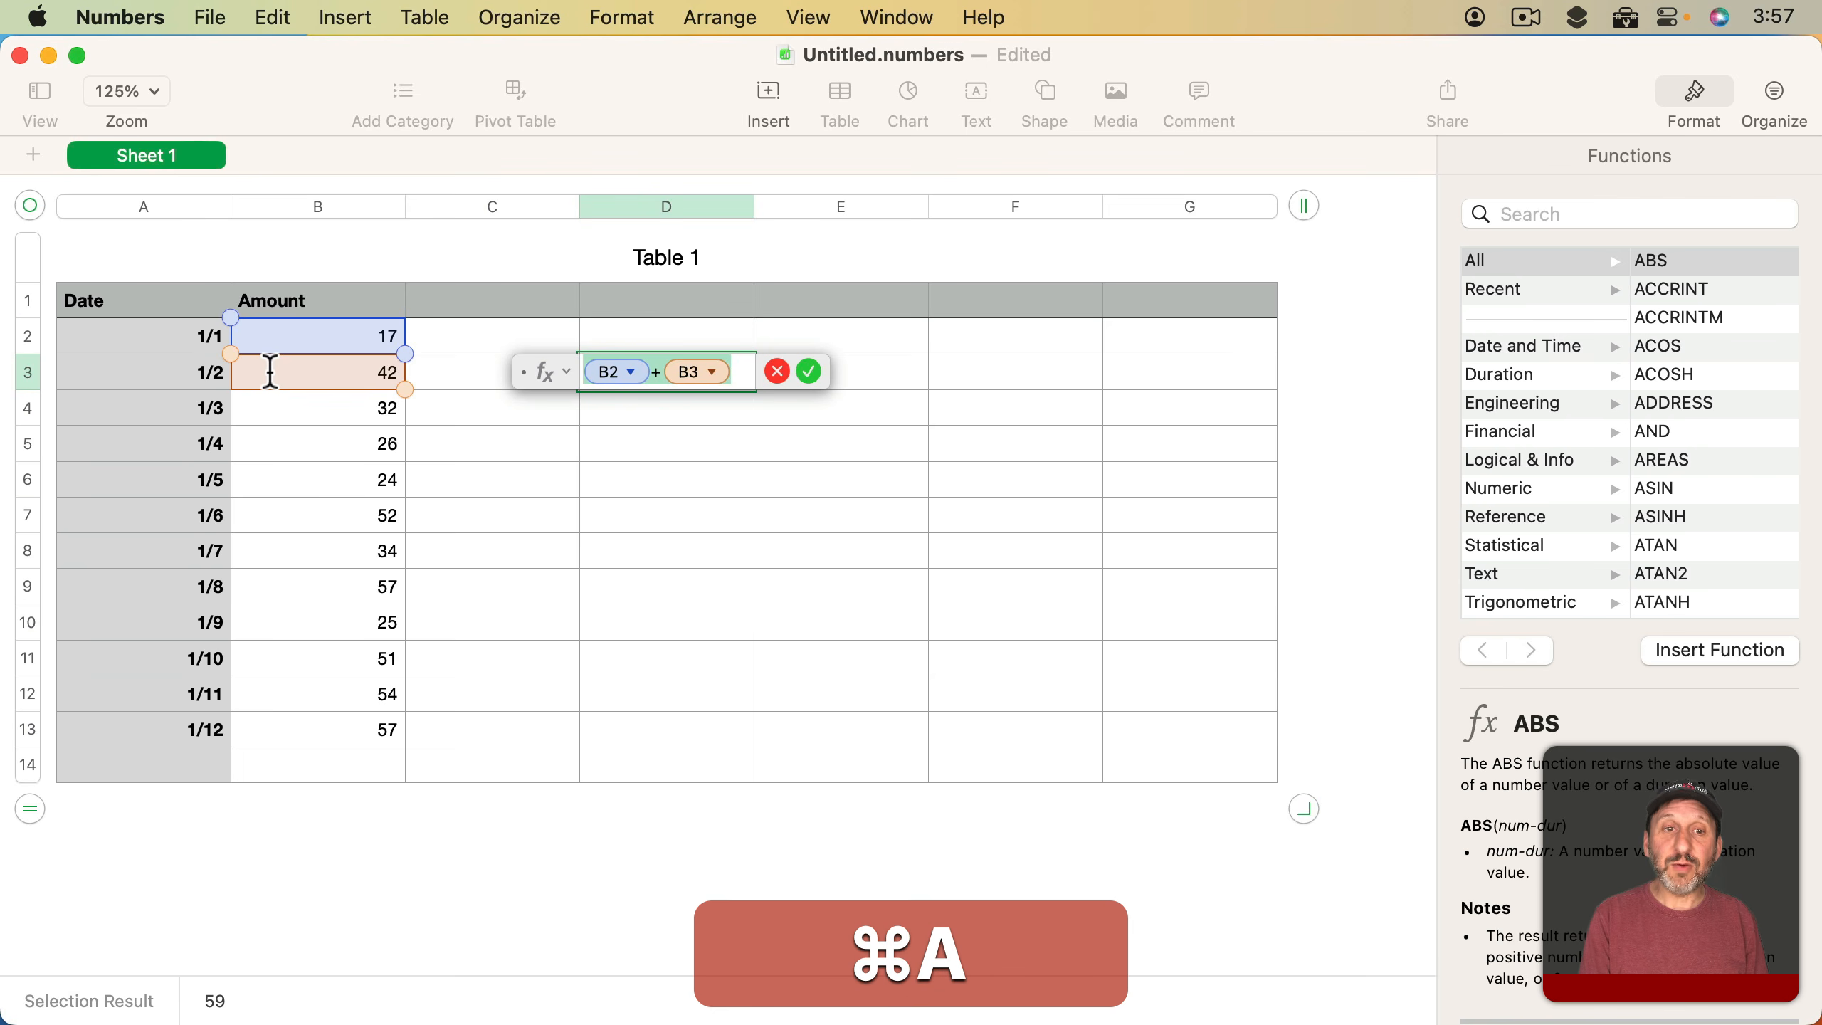
text(sum)
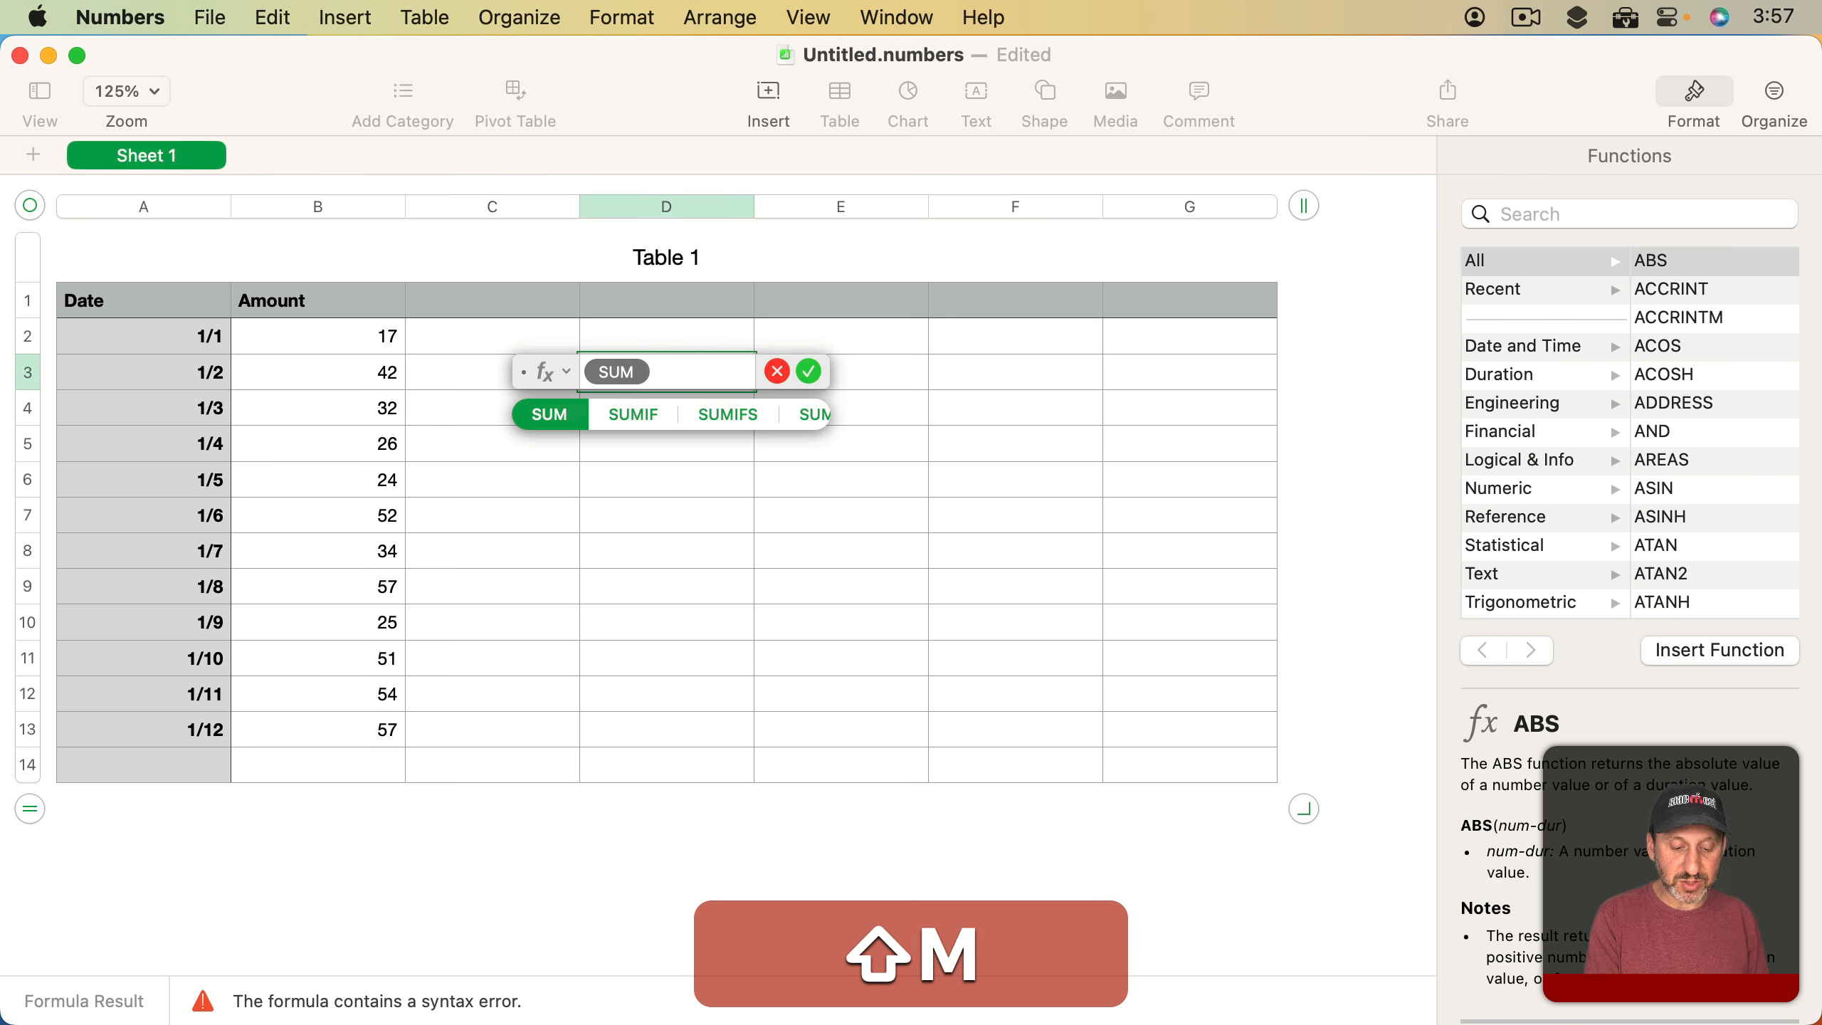
text(()
drag(325, 336, 330, 714)
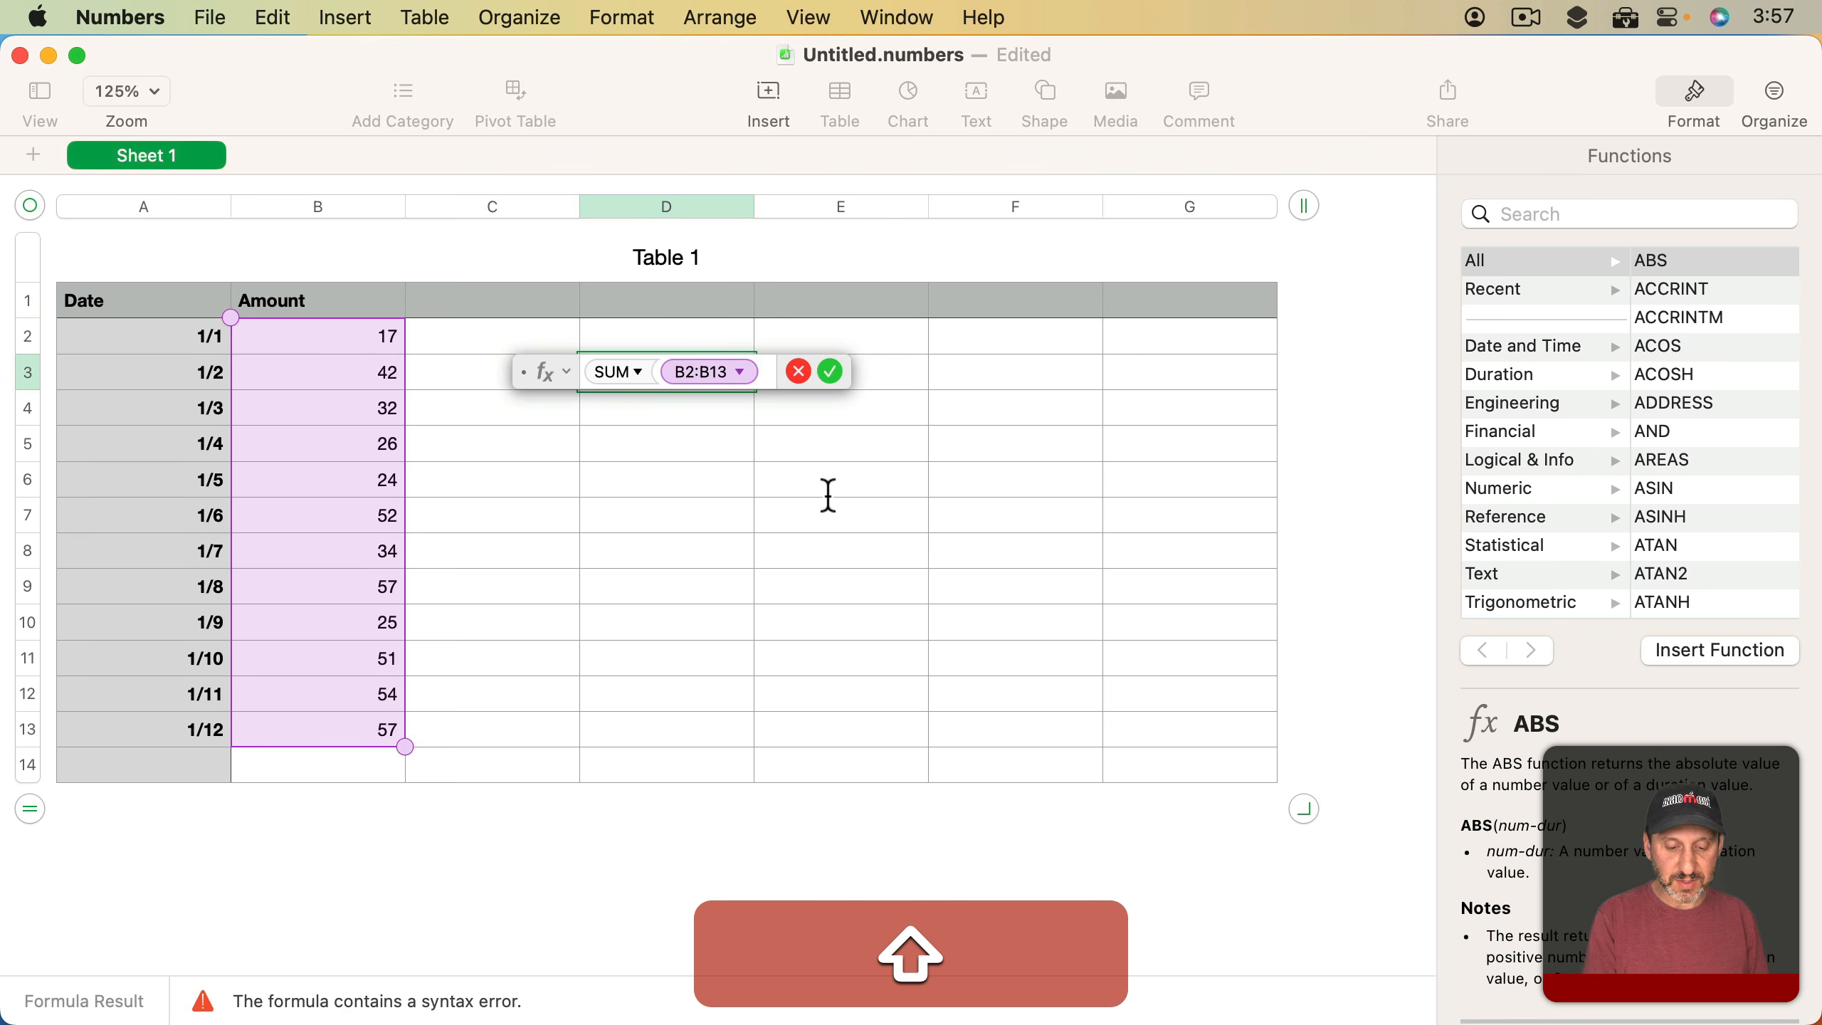
text())
key(Return)
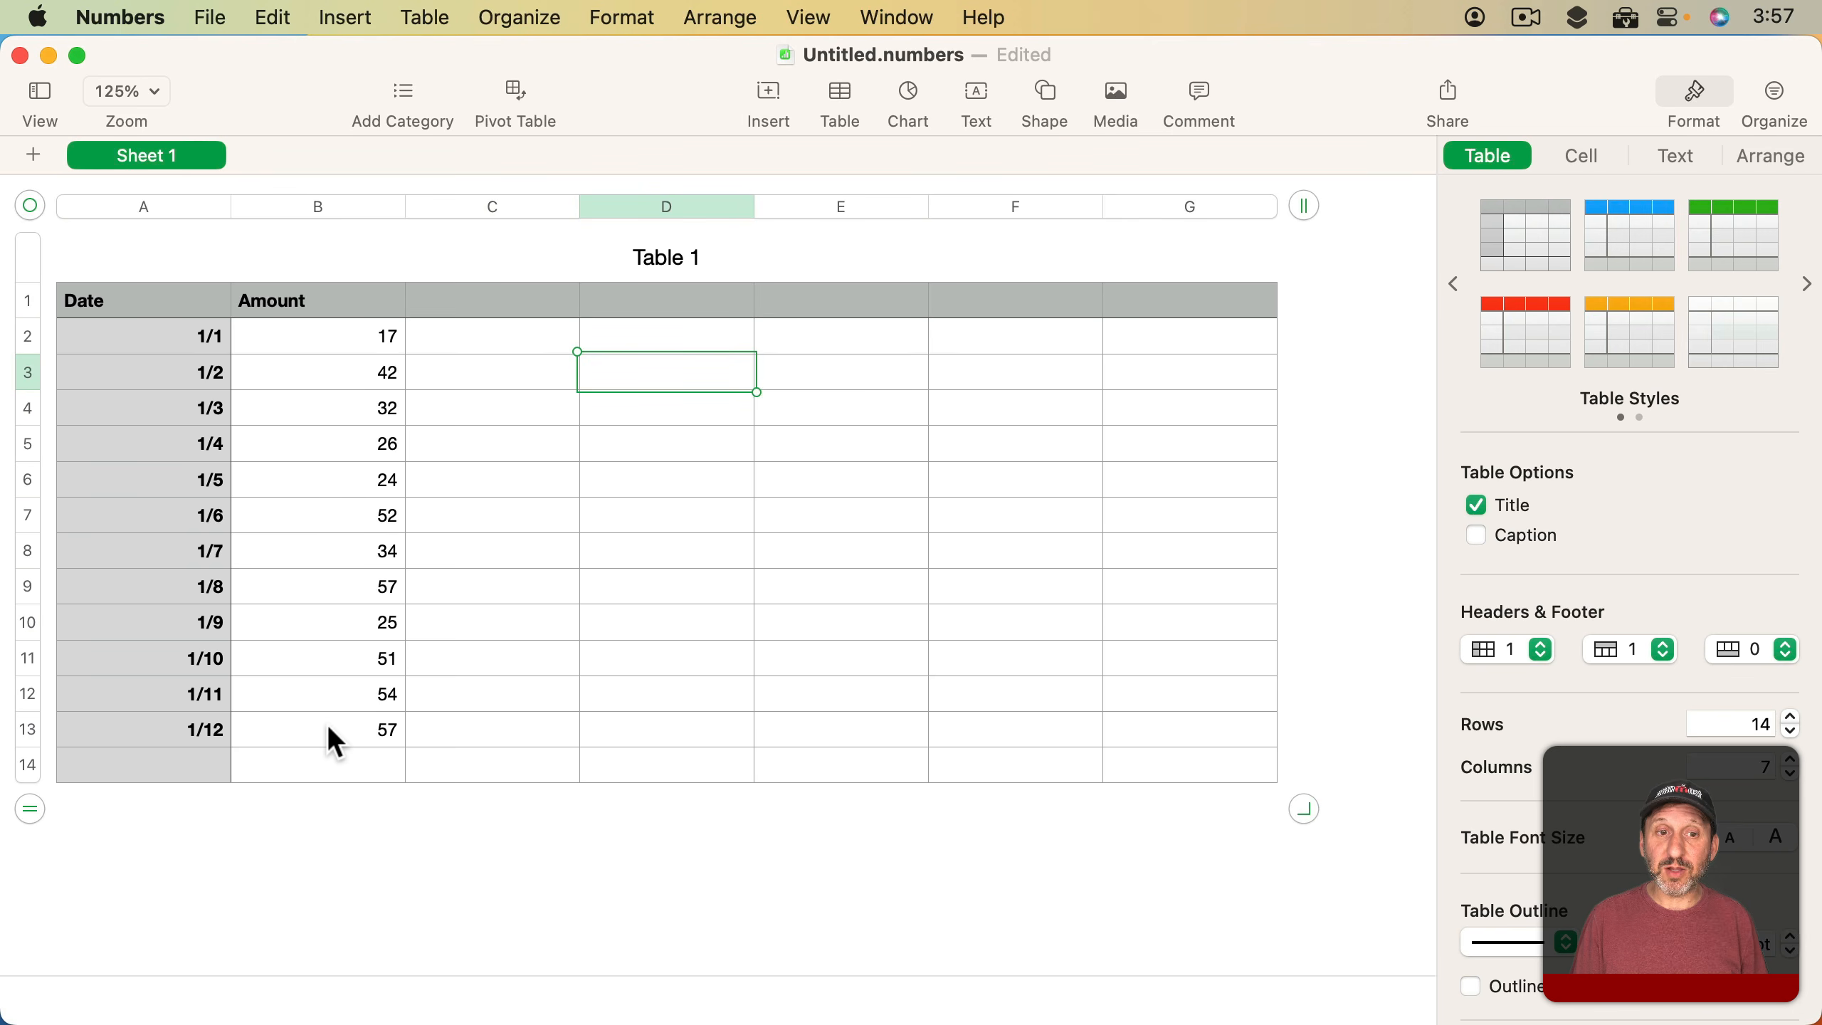
Enter =SUM(B) in cell D3 to total the whole Amount column by its letter
text(=SUM()
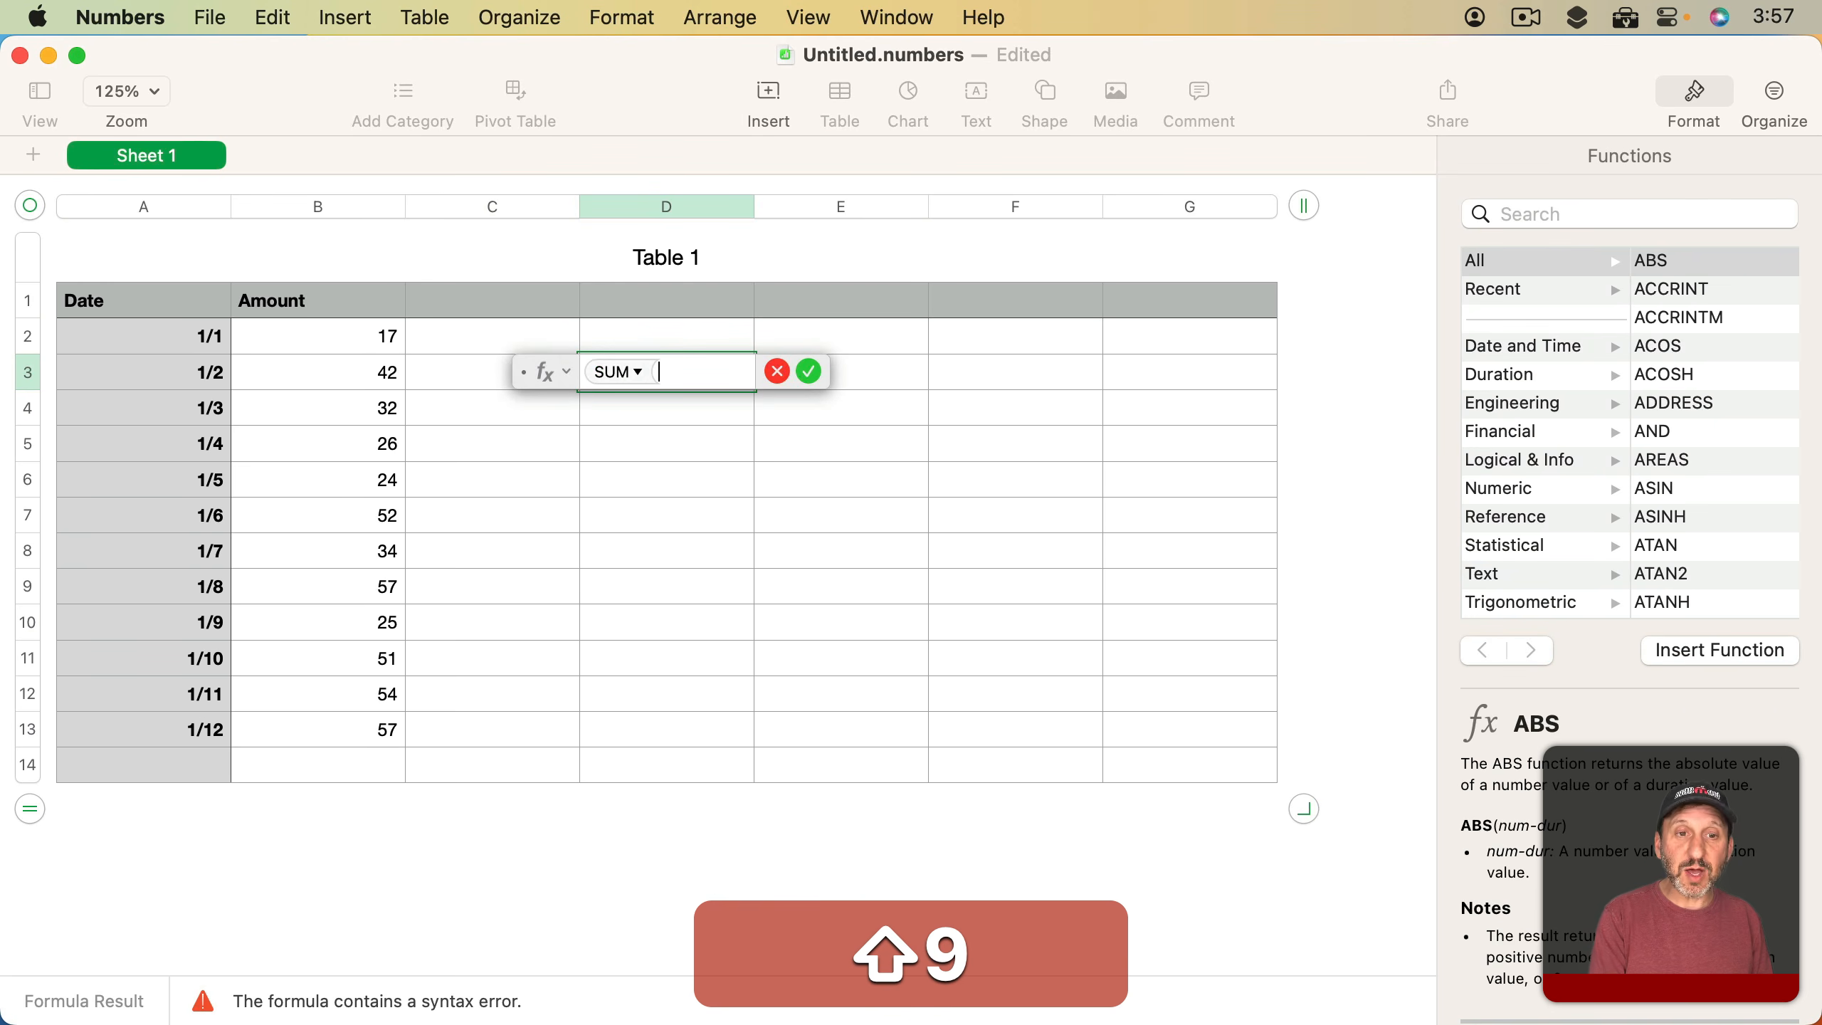
text(B))
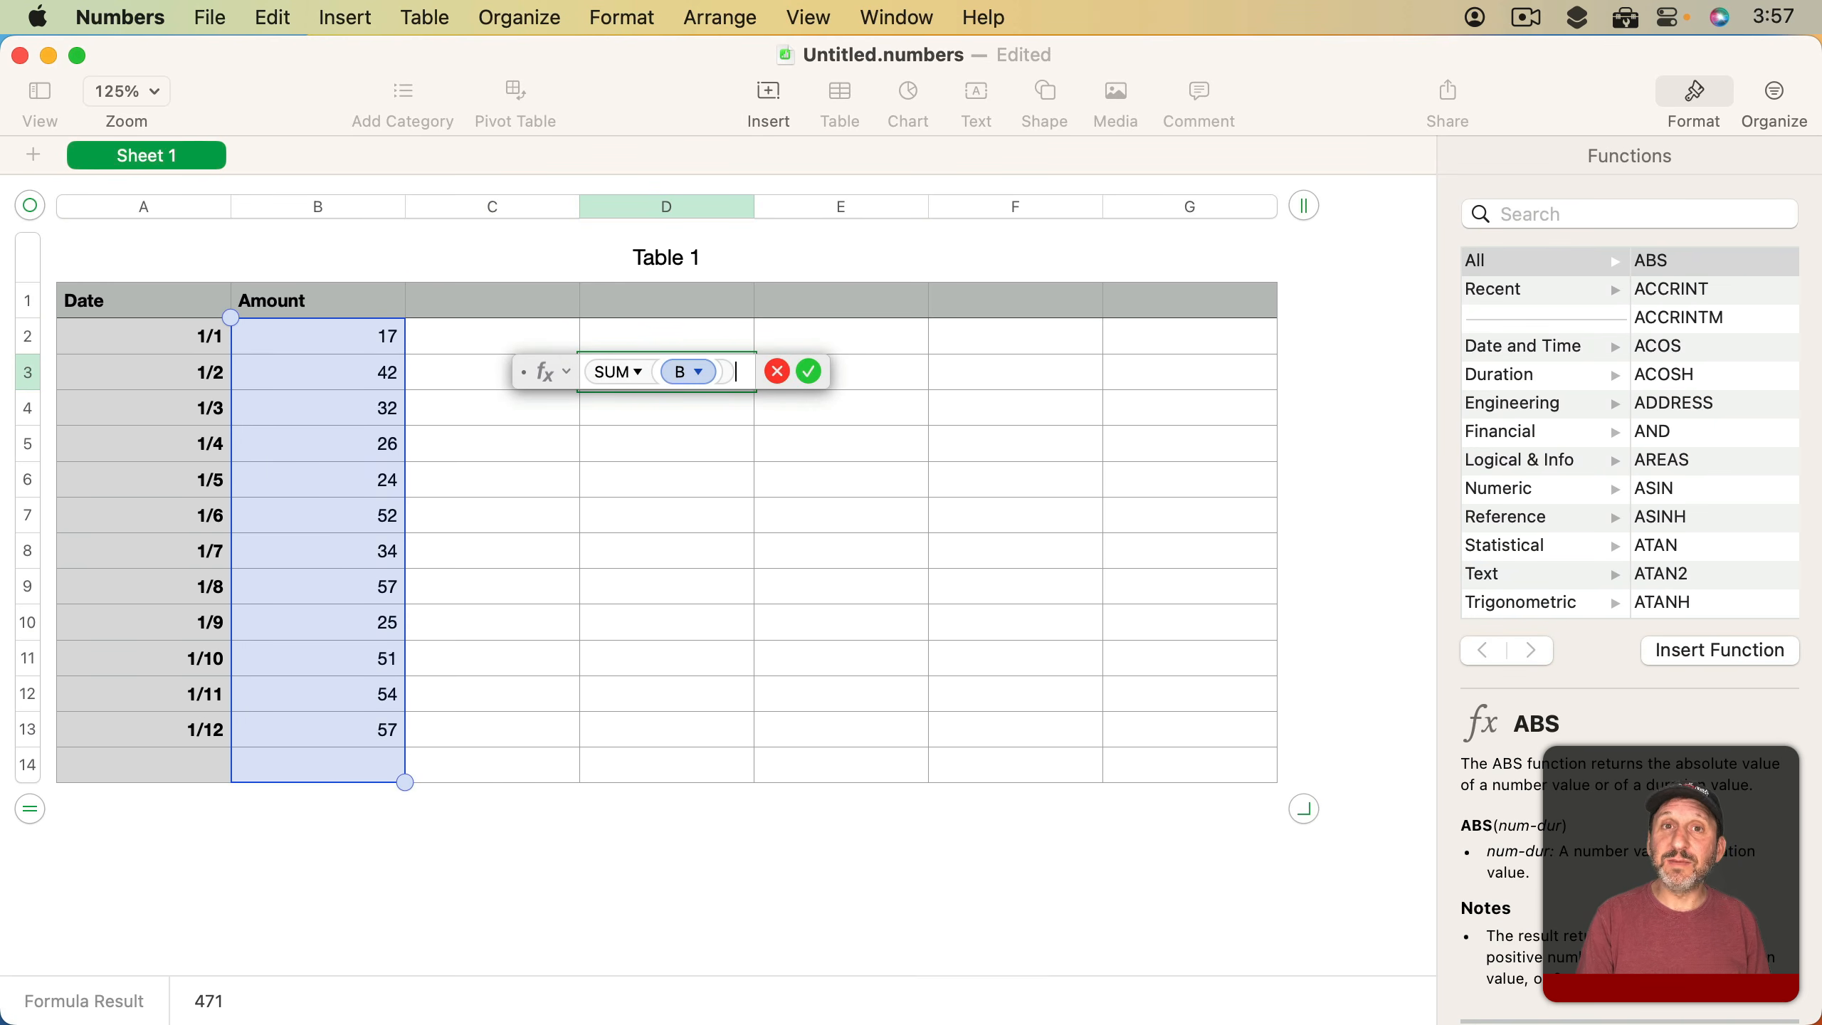
key(Return)
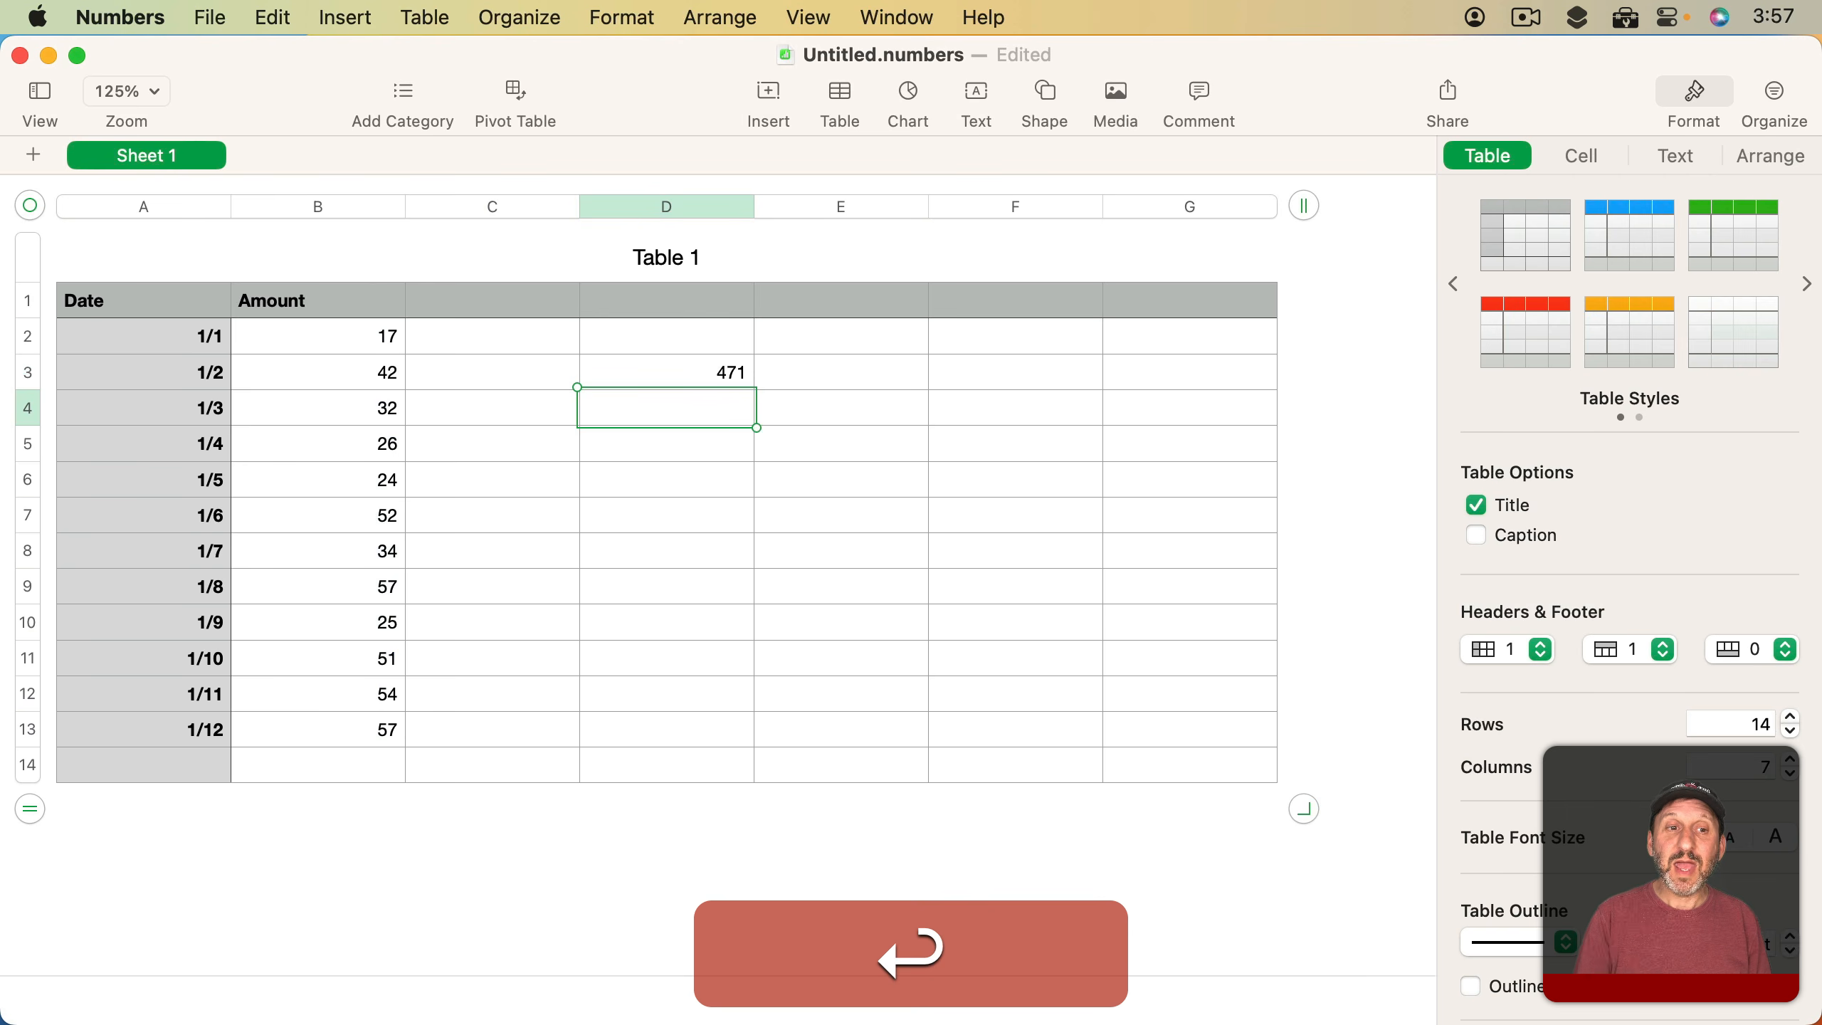
Re-enter the column B SUM in cell D3, picking the entire column from the table, and undo the entry
key(Up)
key(equal)
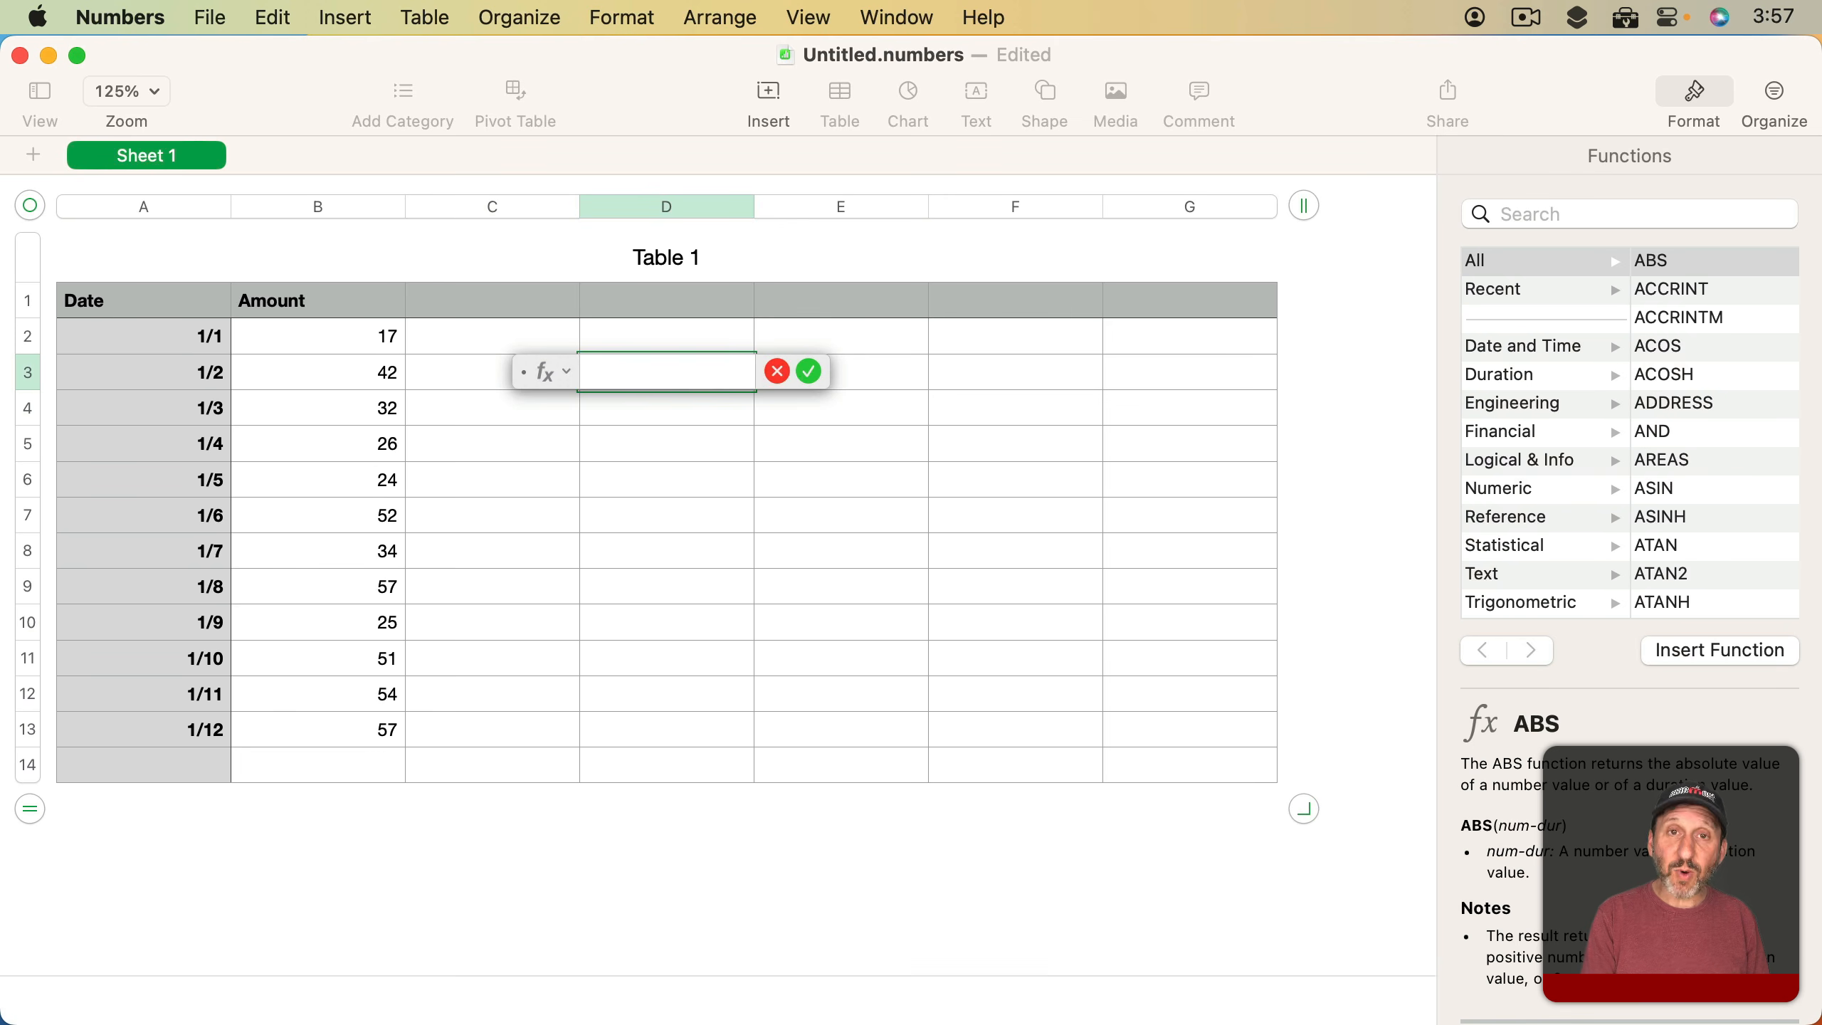
text(sum()
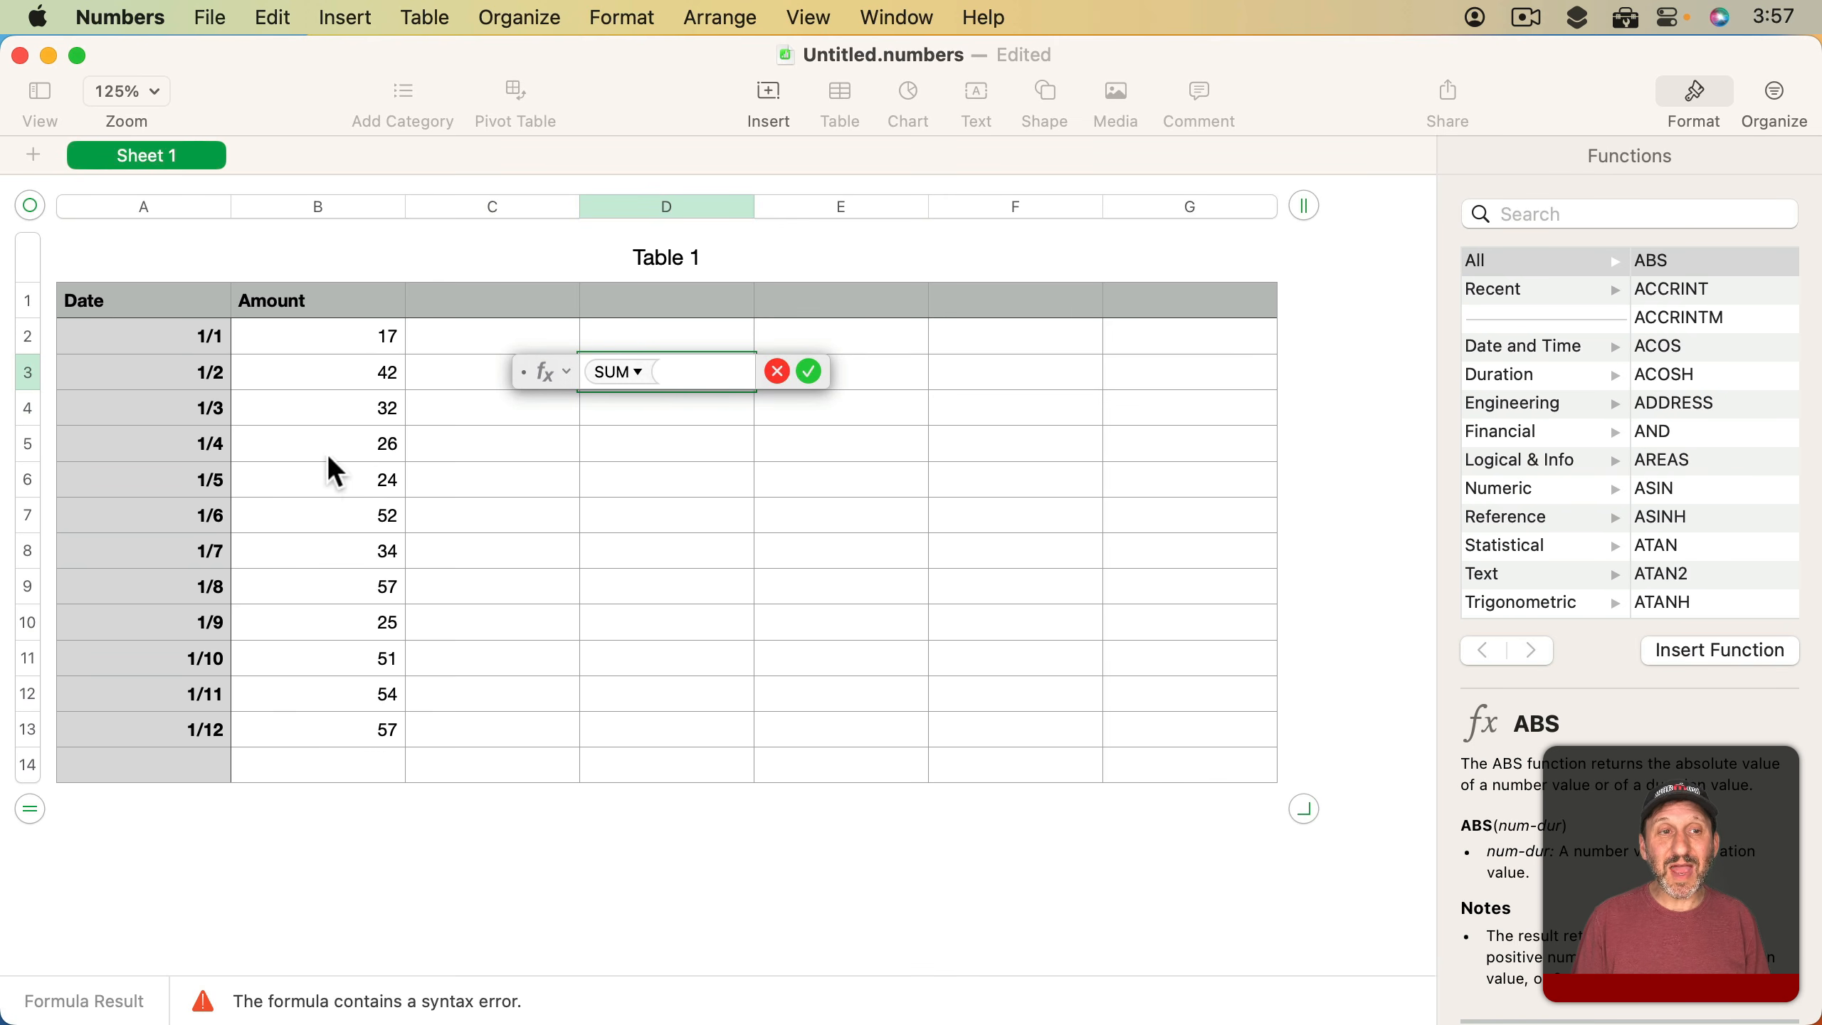
click(325, 203)
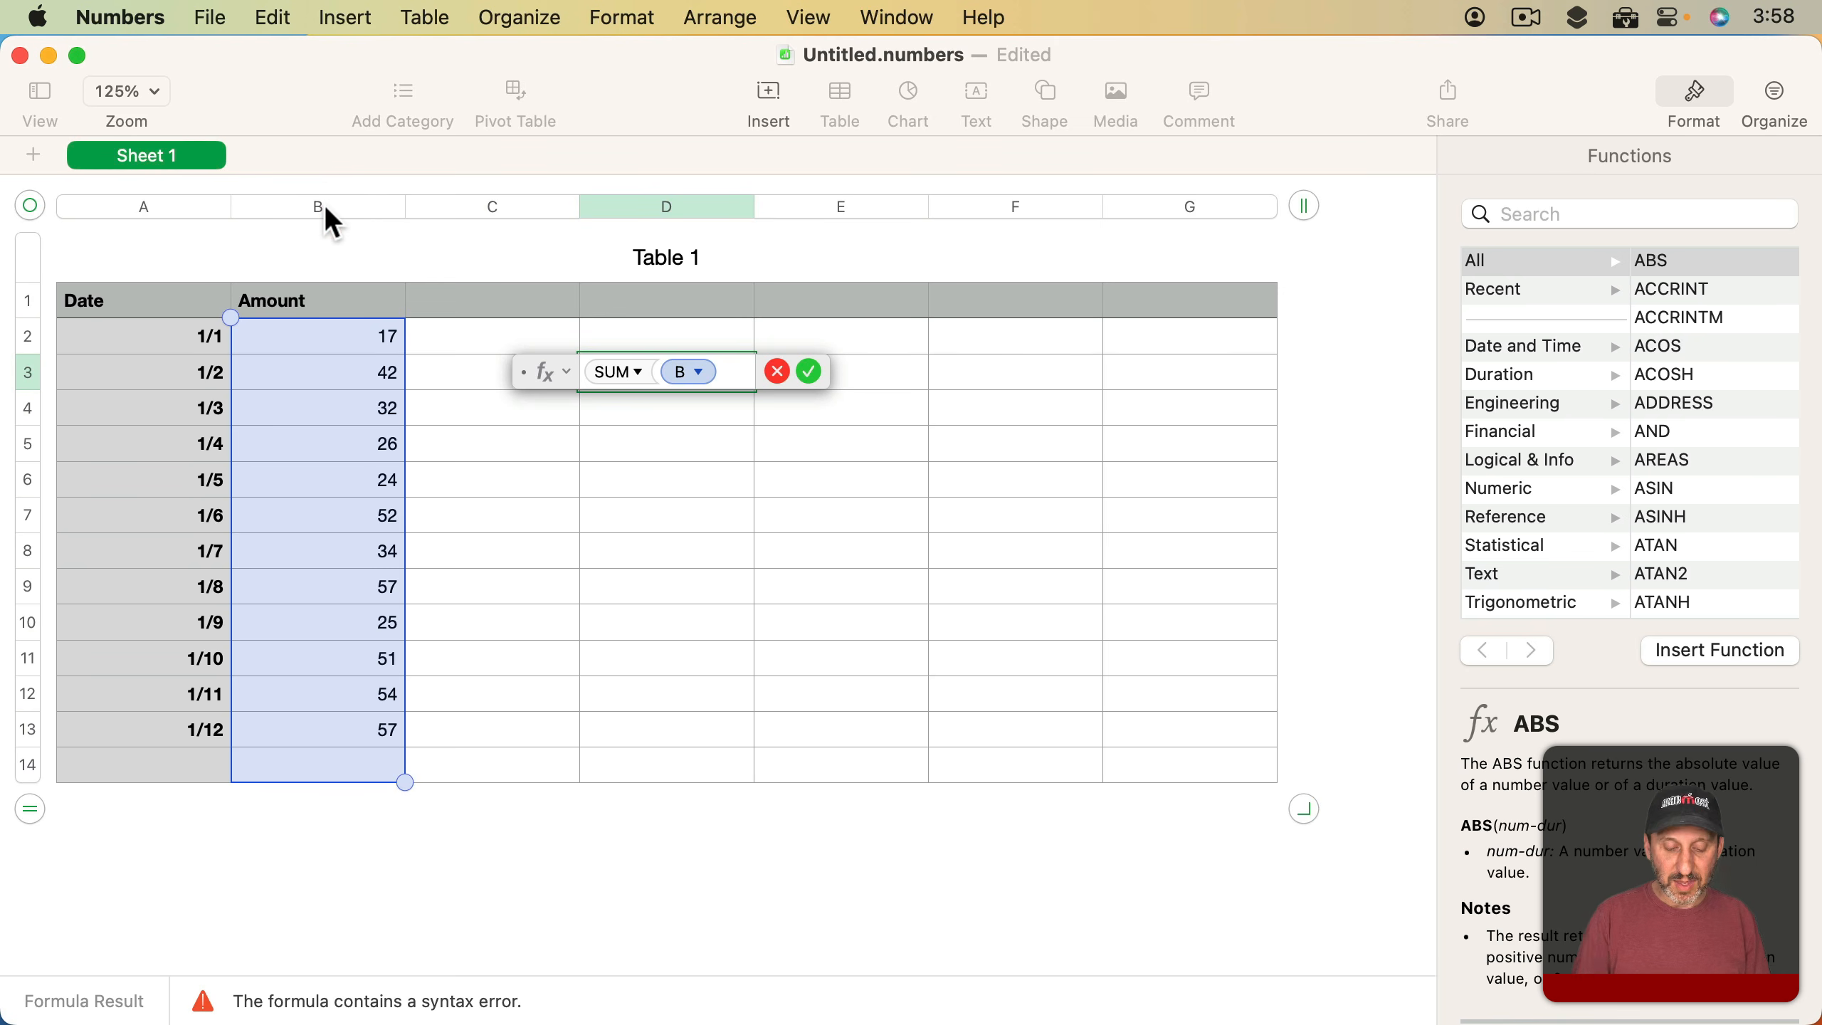
text())
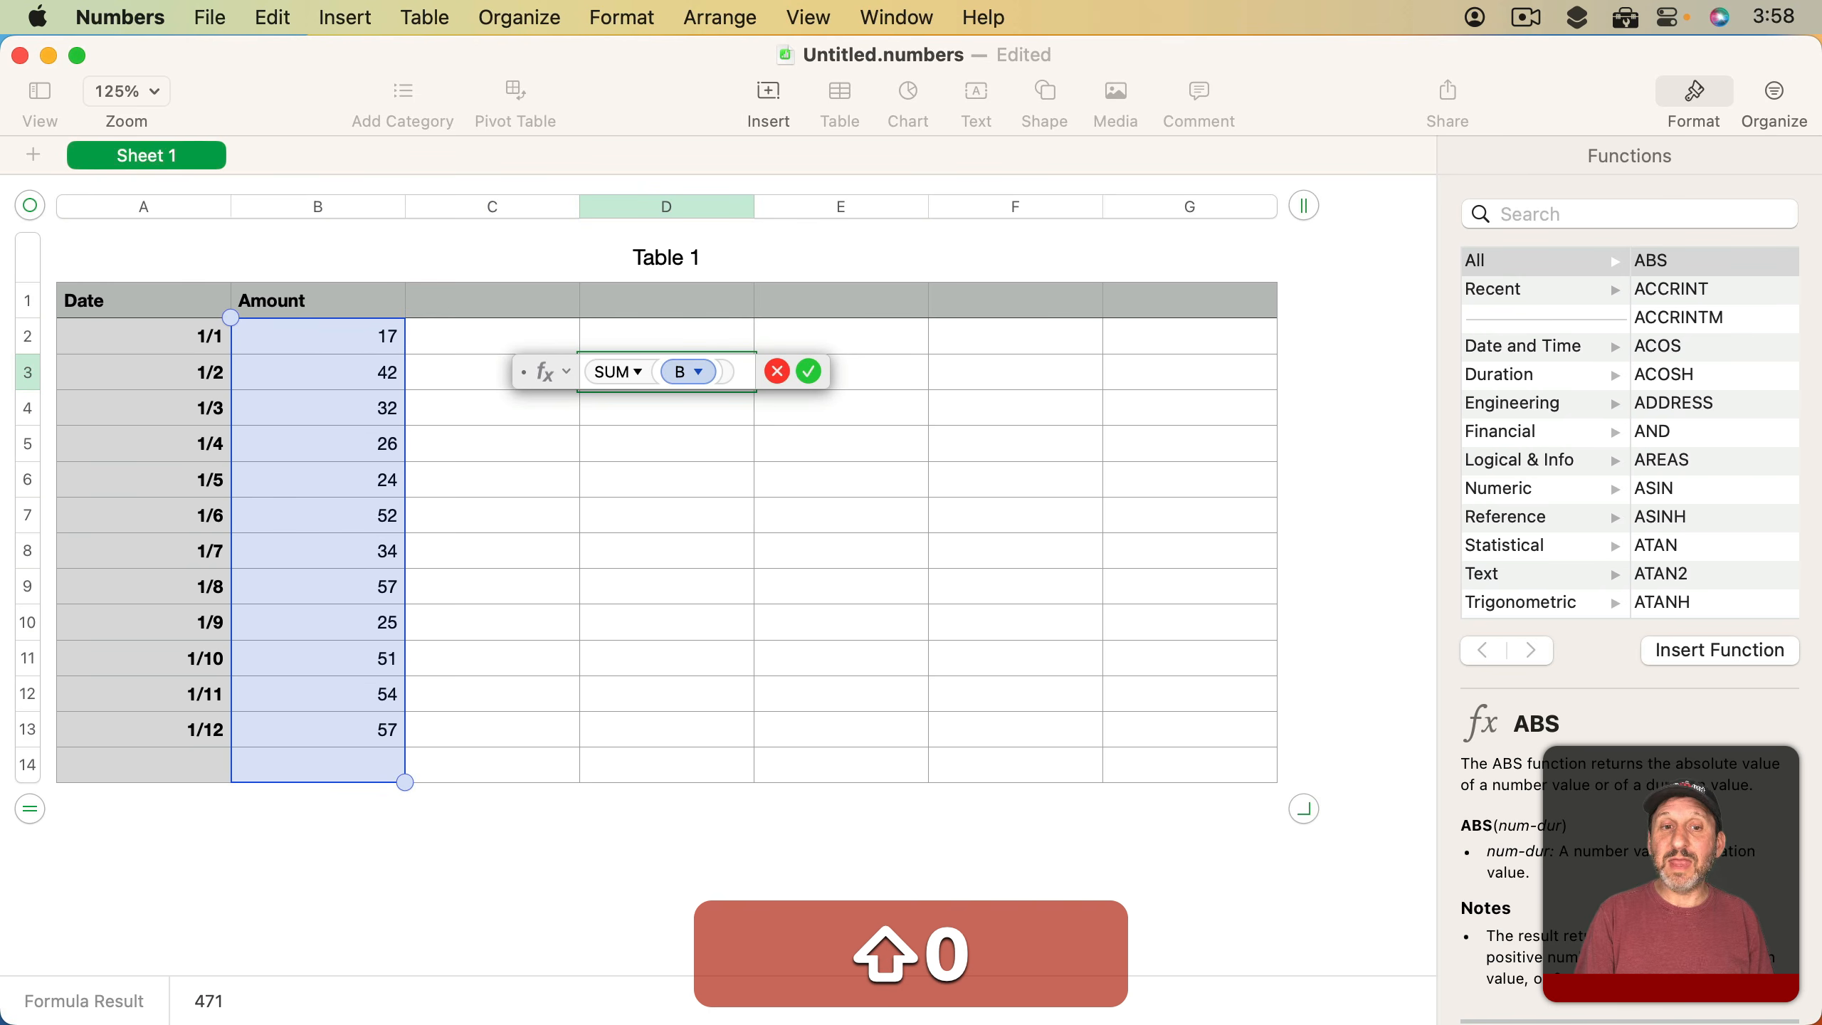
key(Return)
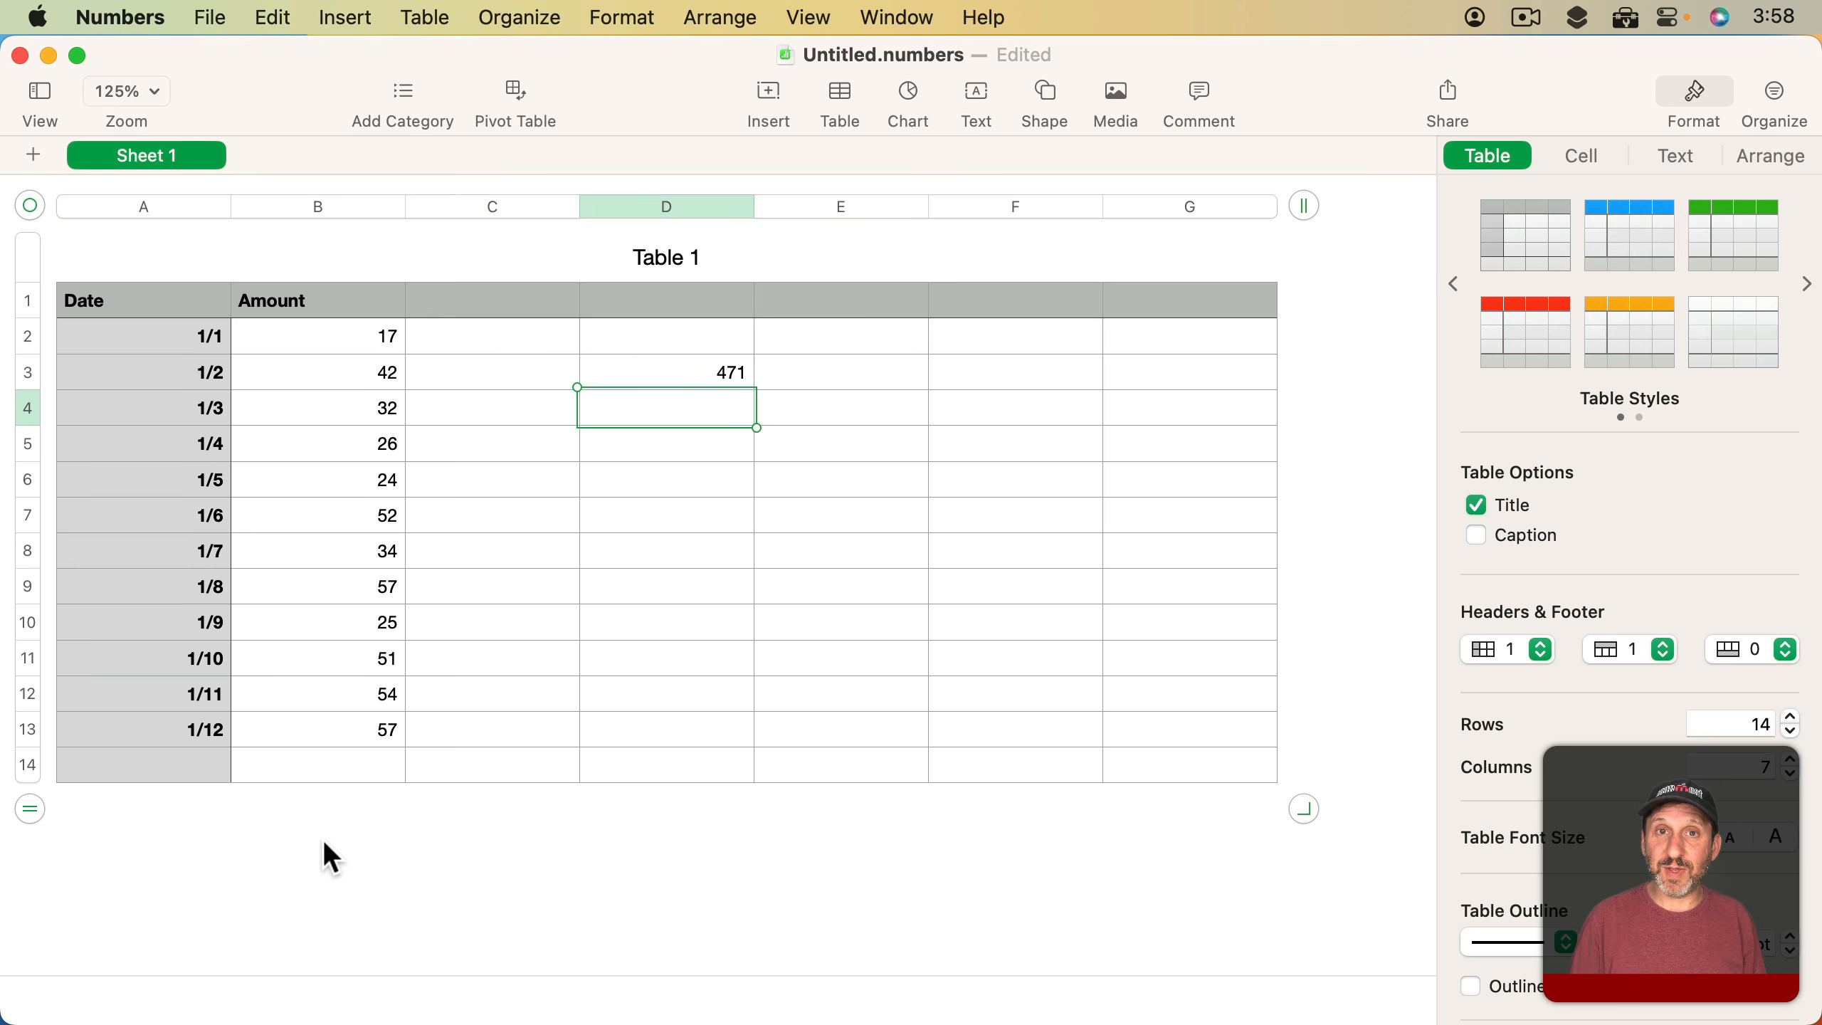
key(super+z)
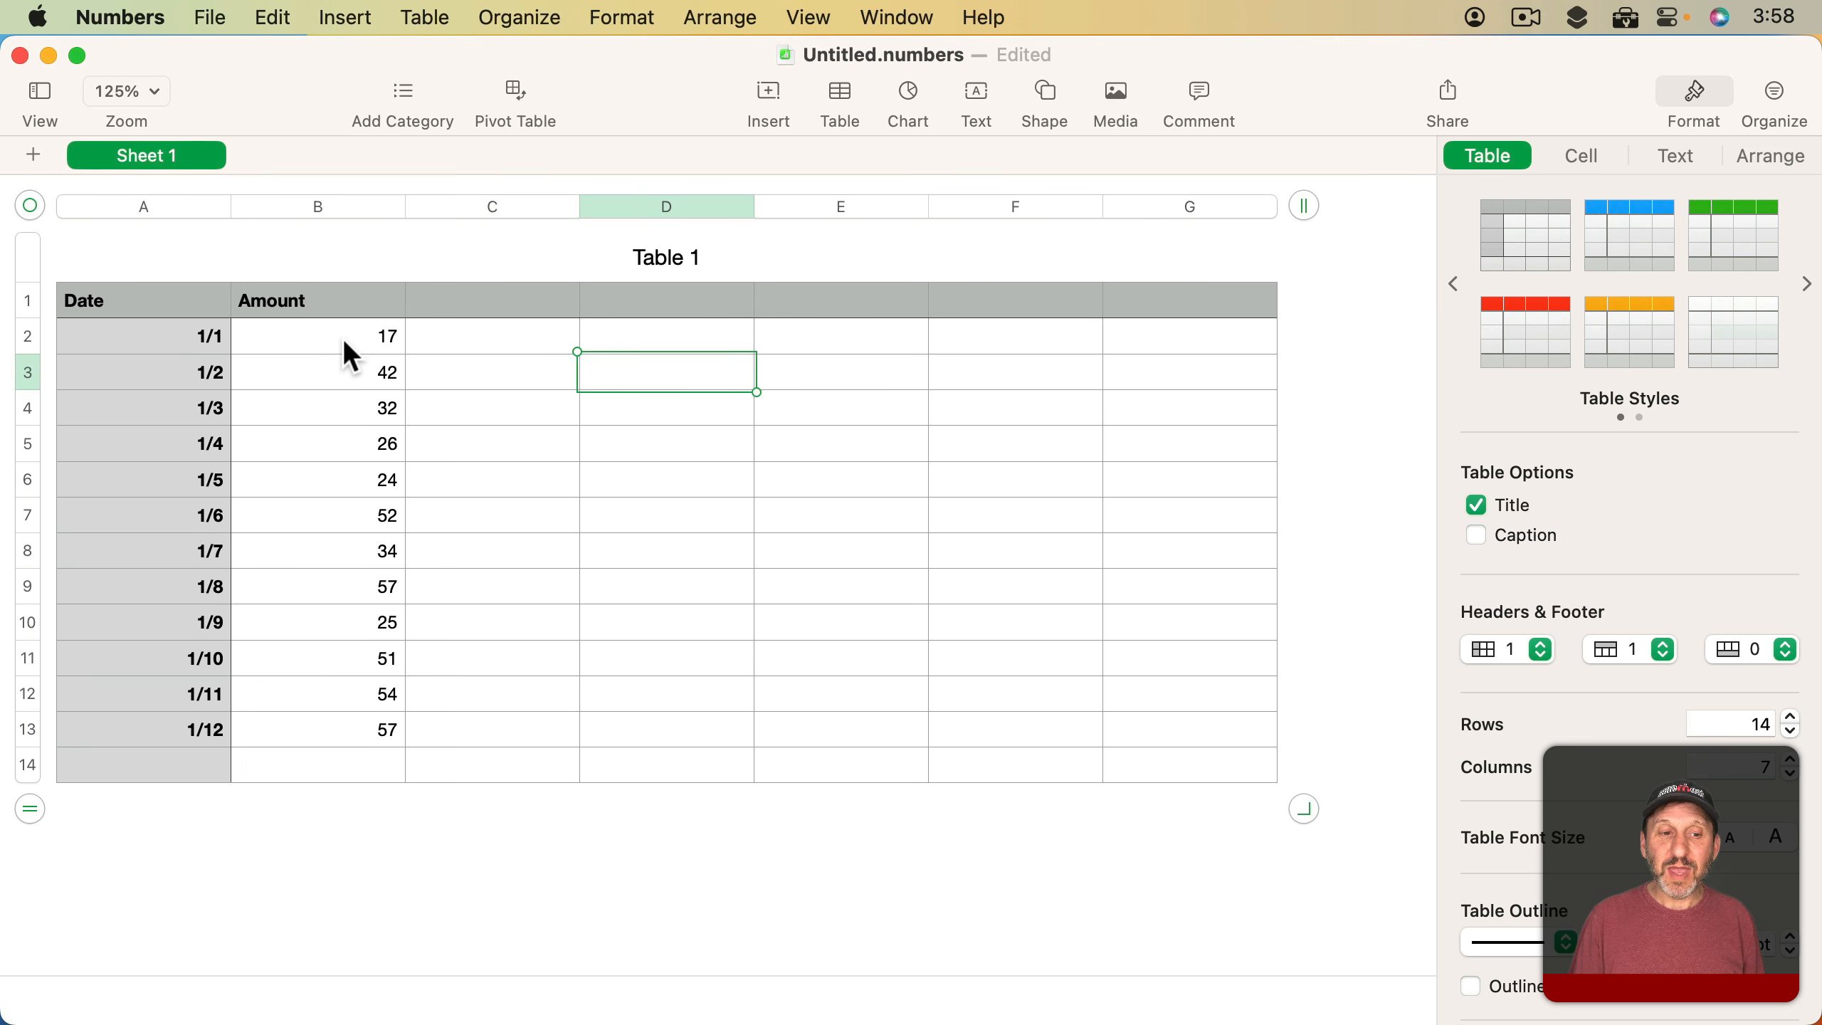
Try to total column B inside that column with =SUM(B) in cell B14, and check the cell's error explanation
click(357, 770)
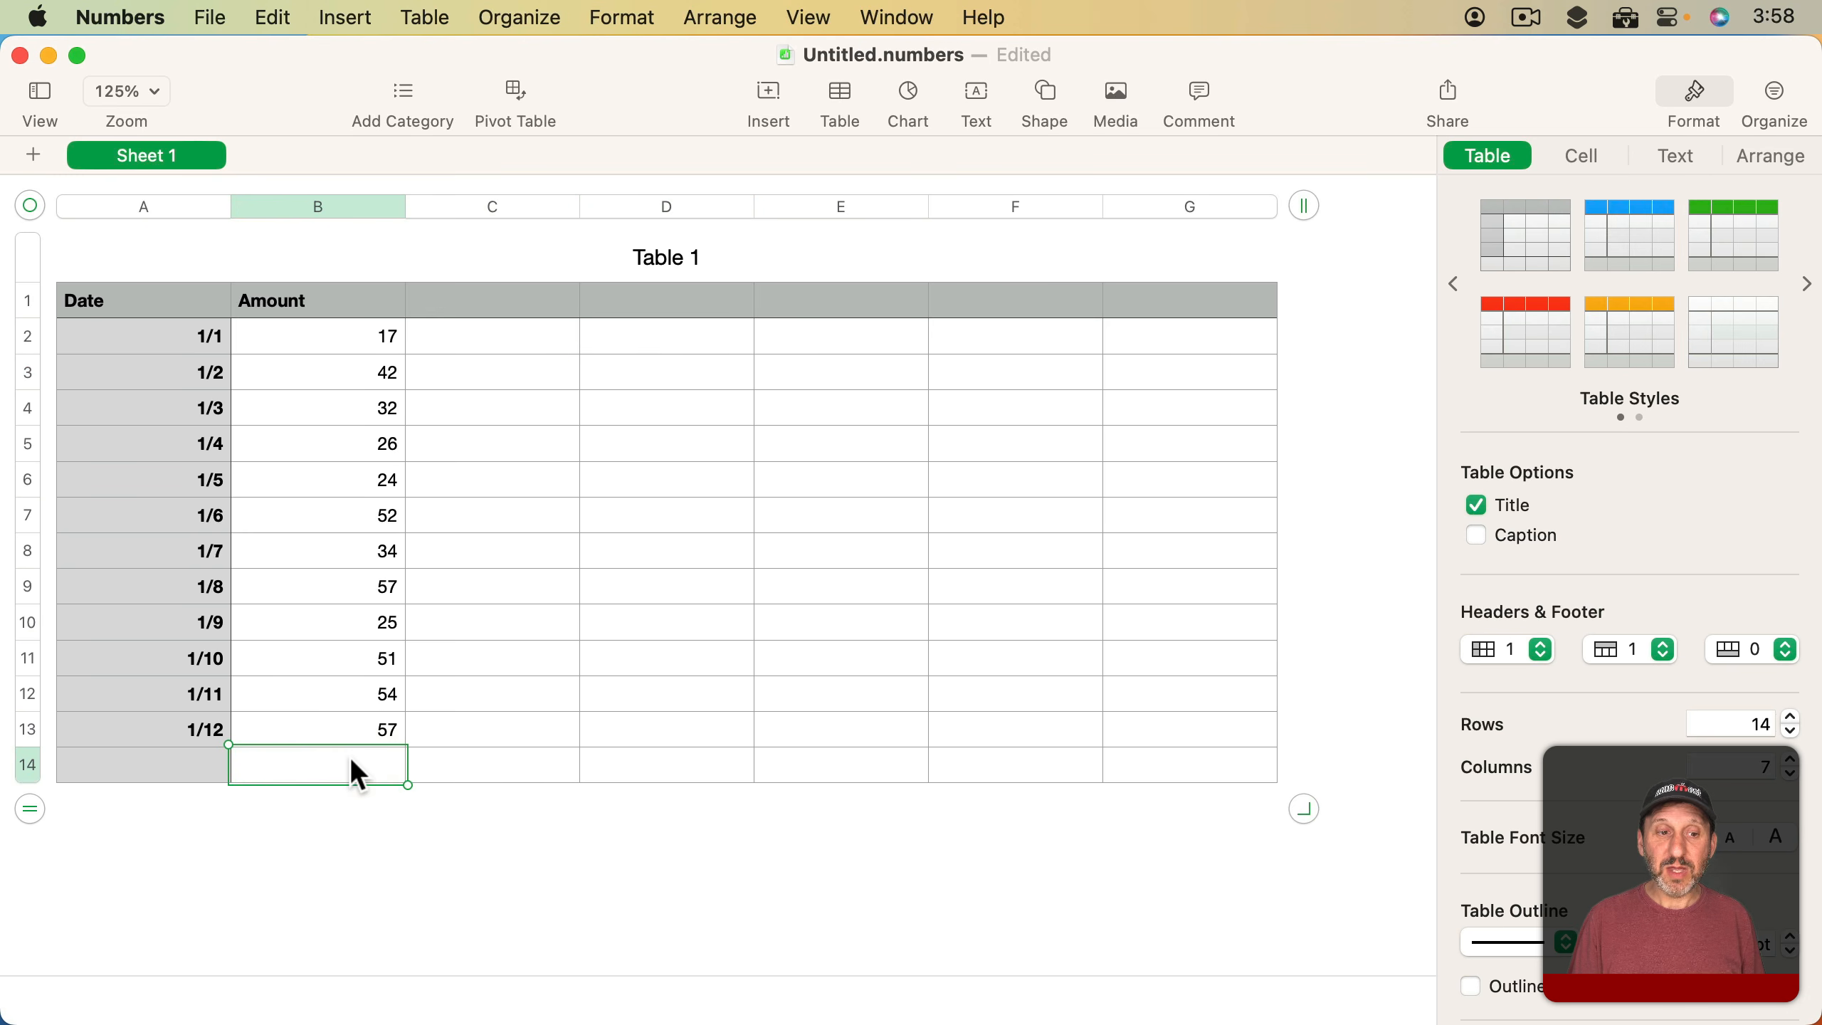
text(=)
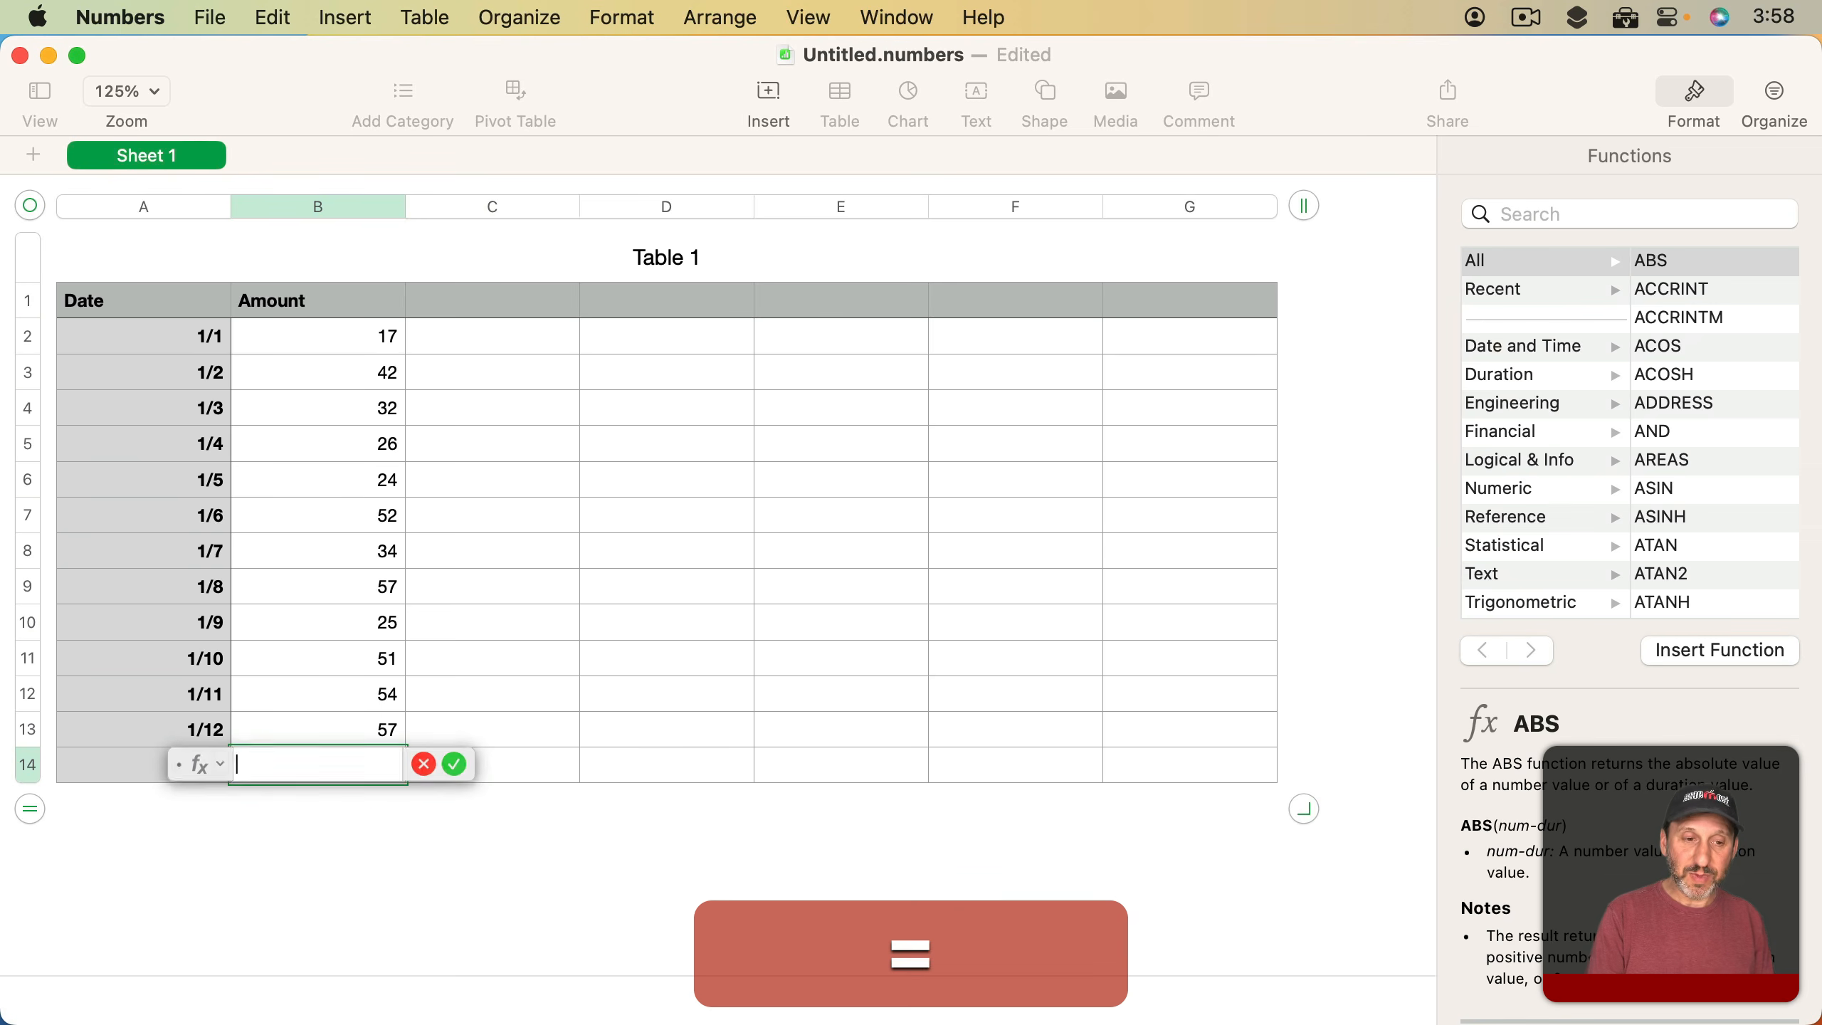
text(SUM()
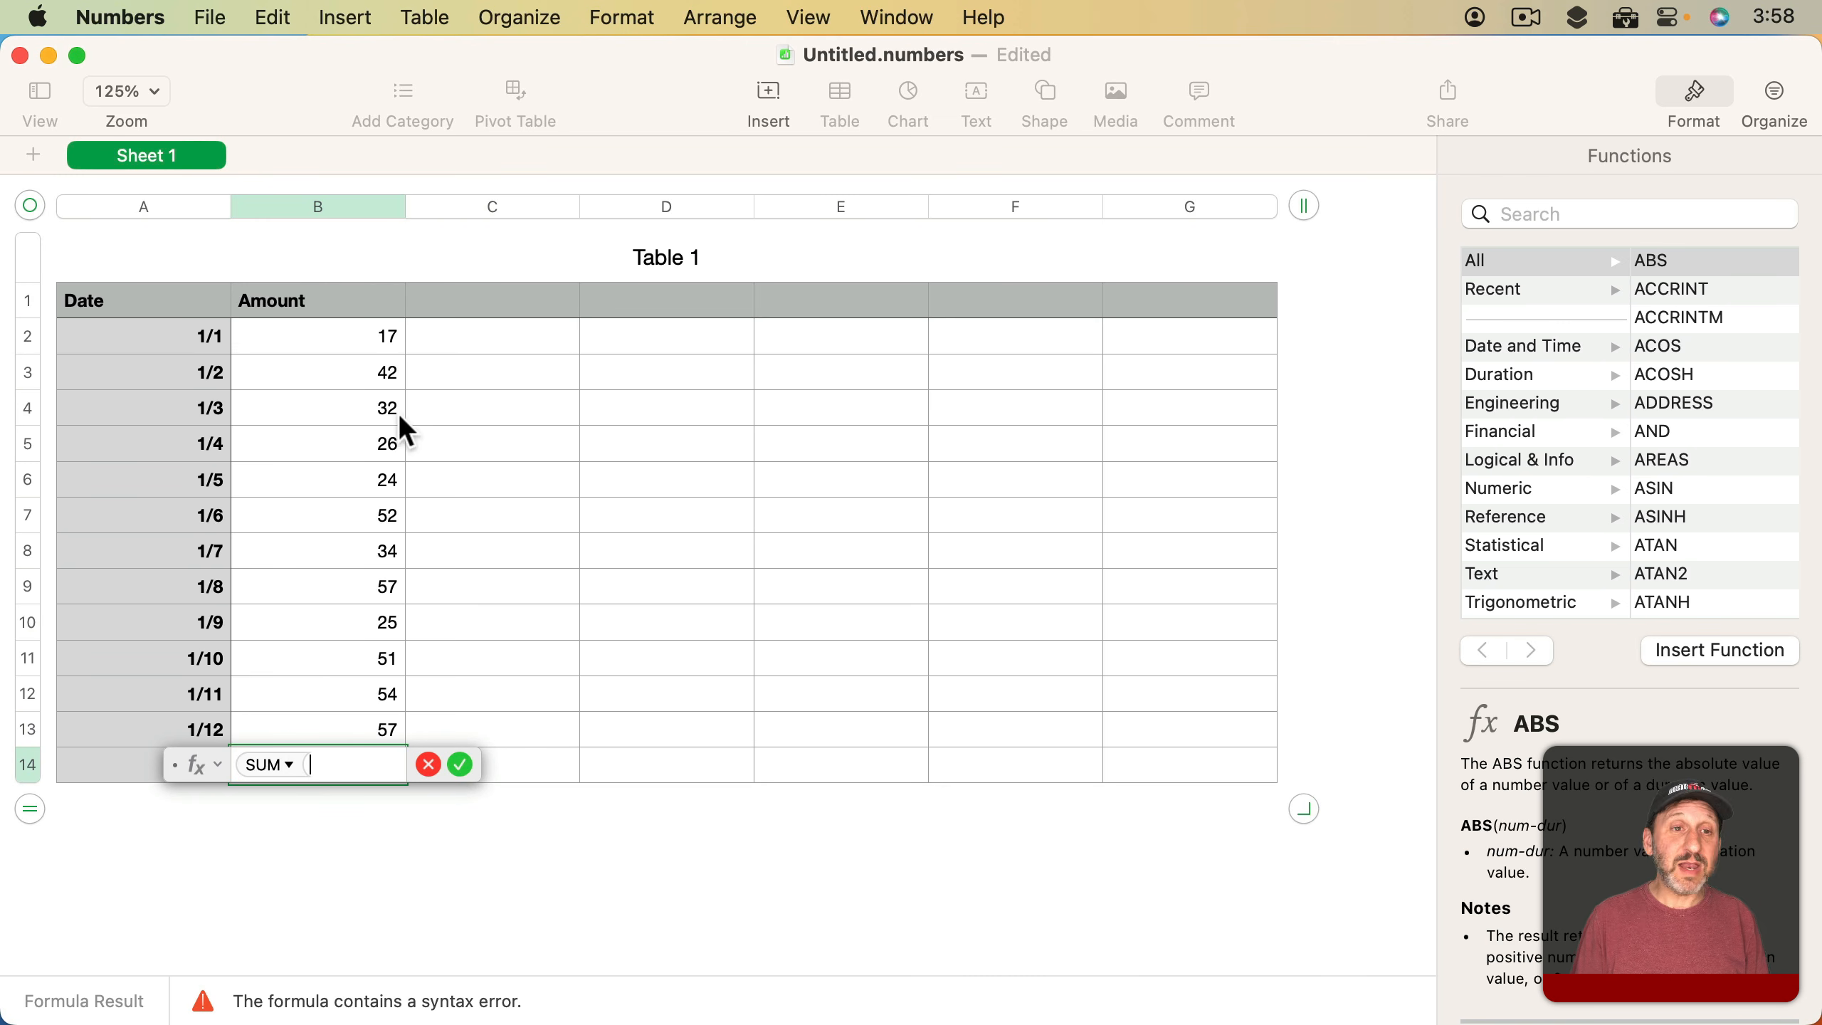
click(331, 208)
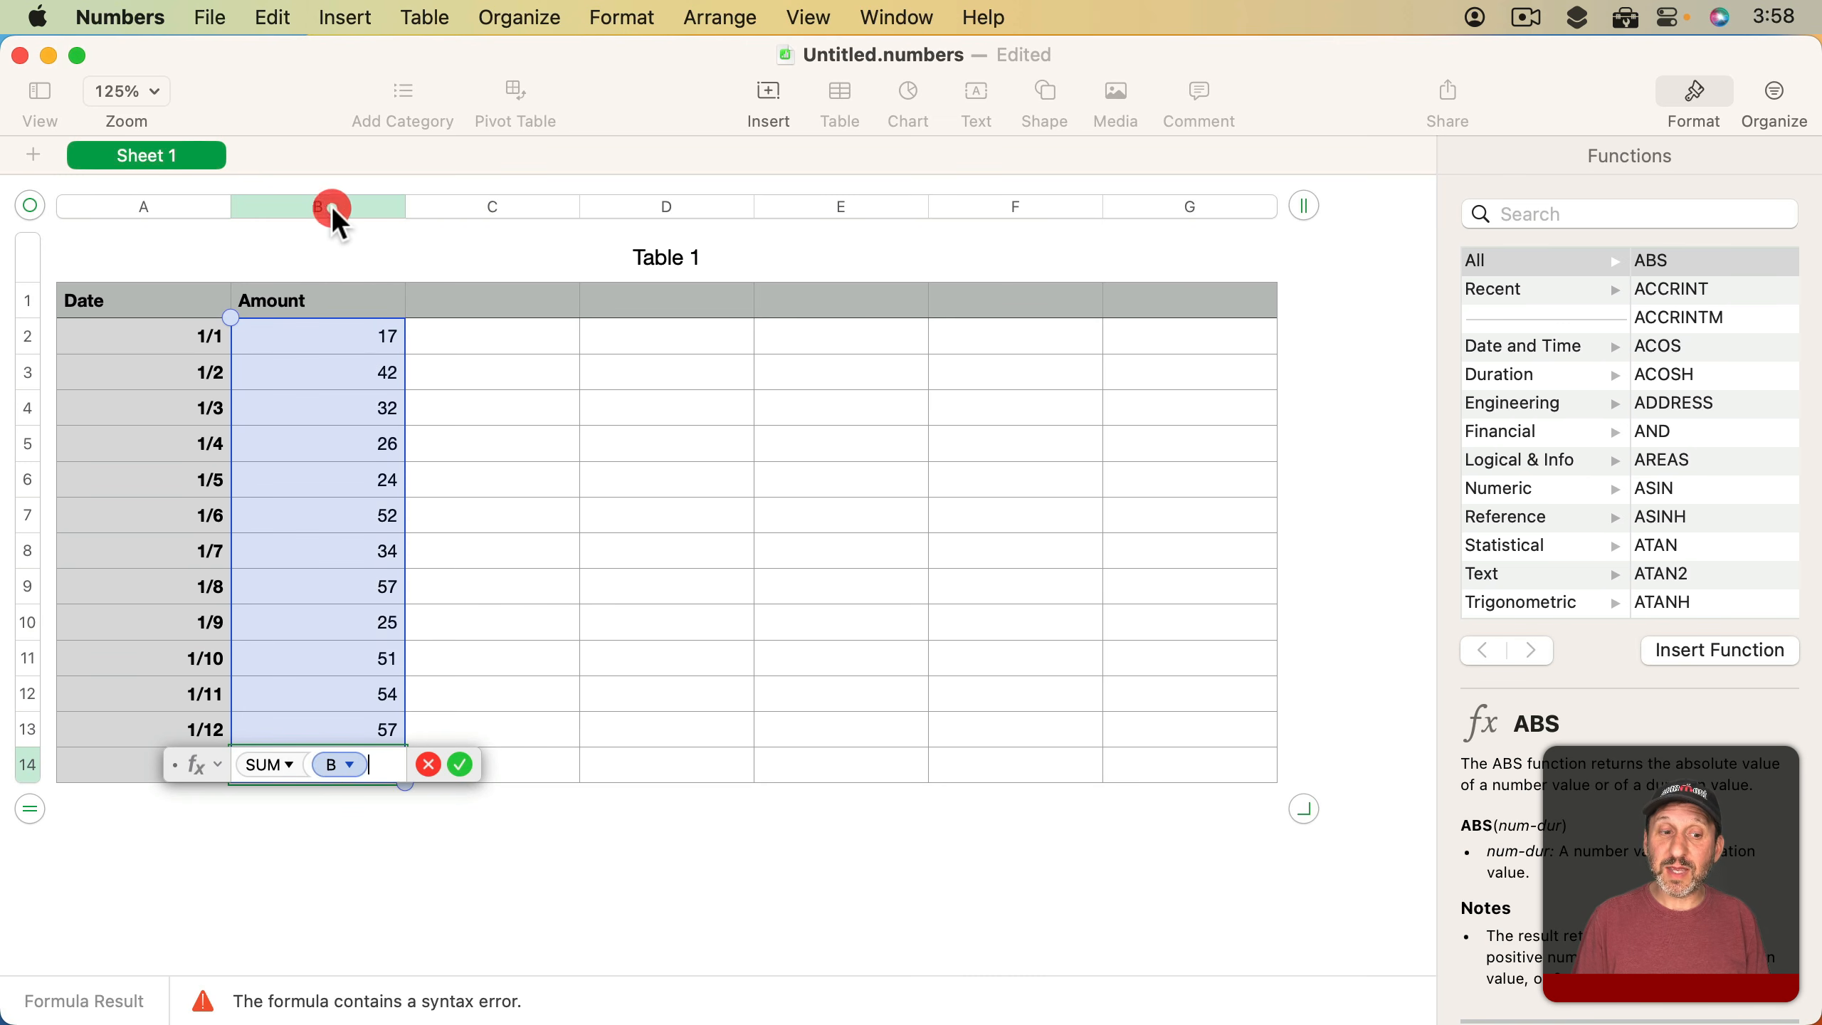
text())
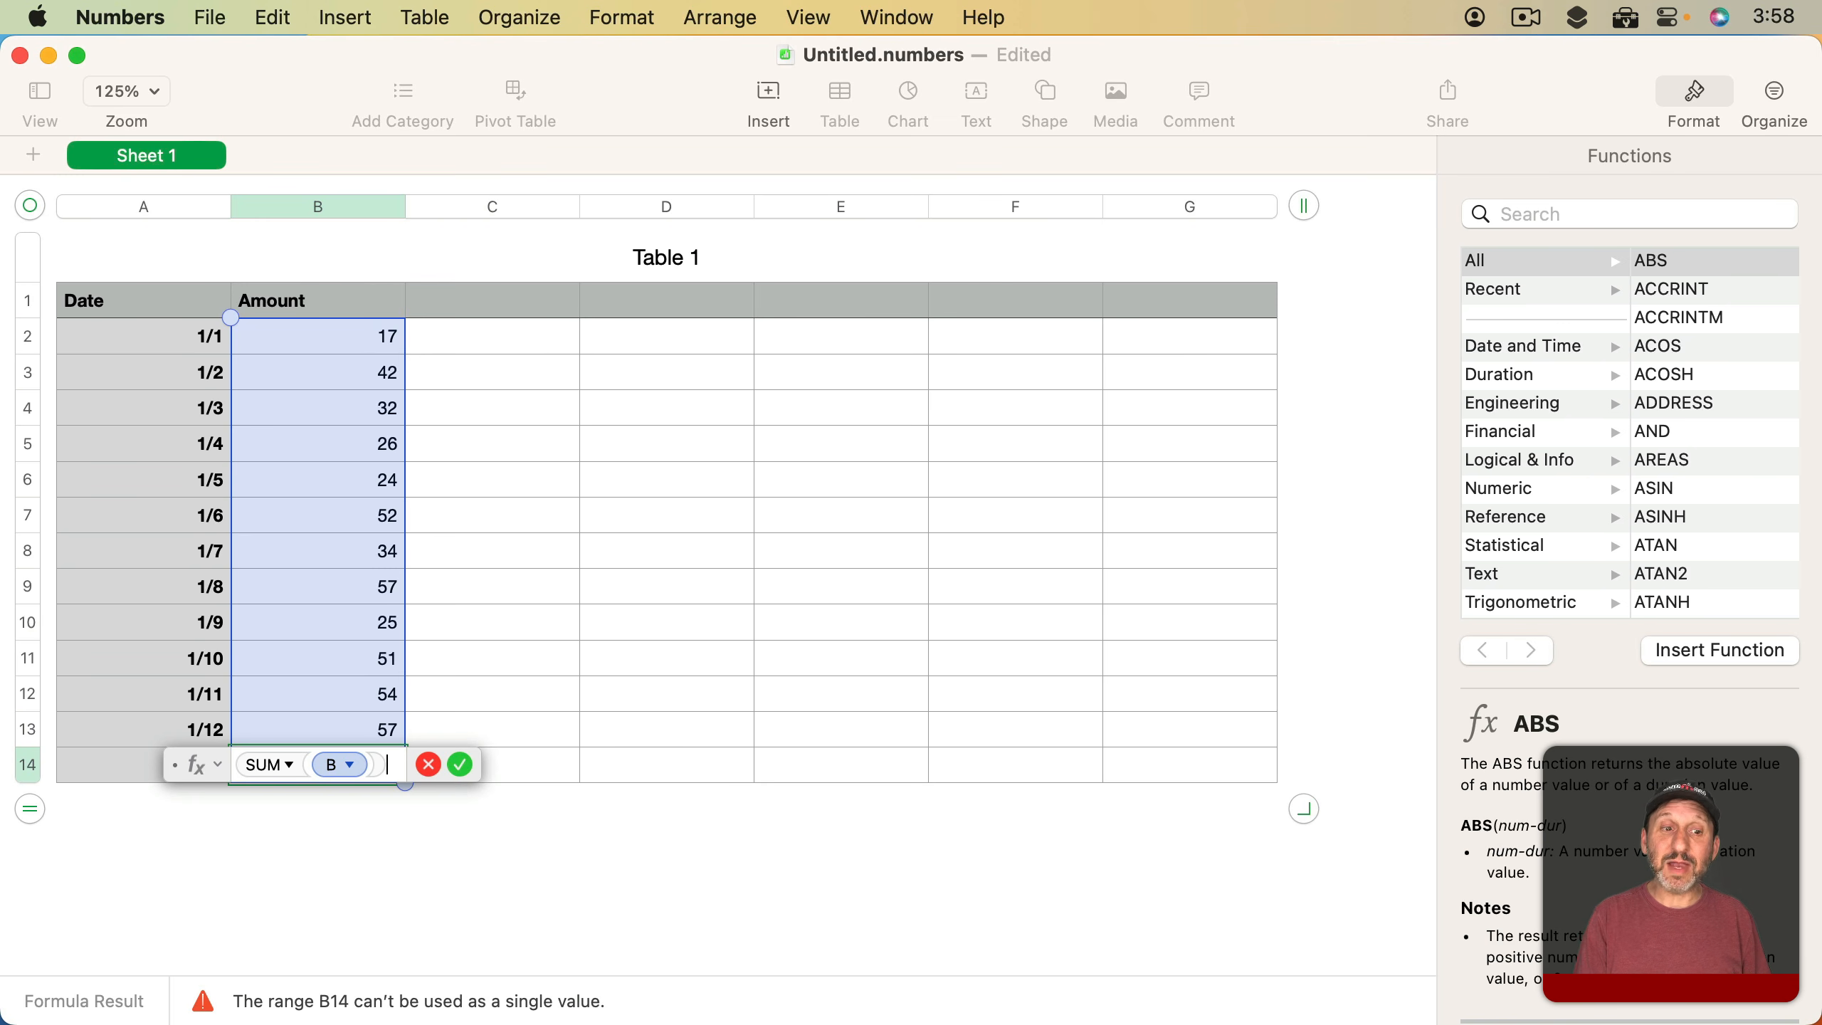
key(Return)
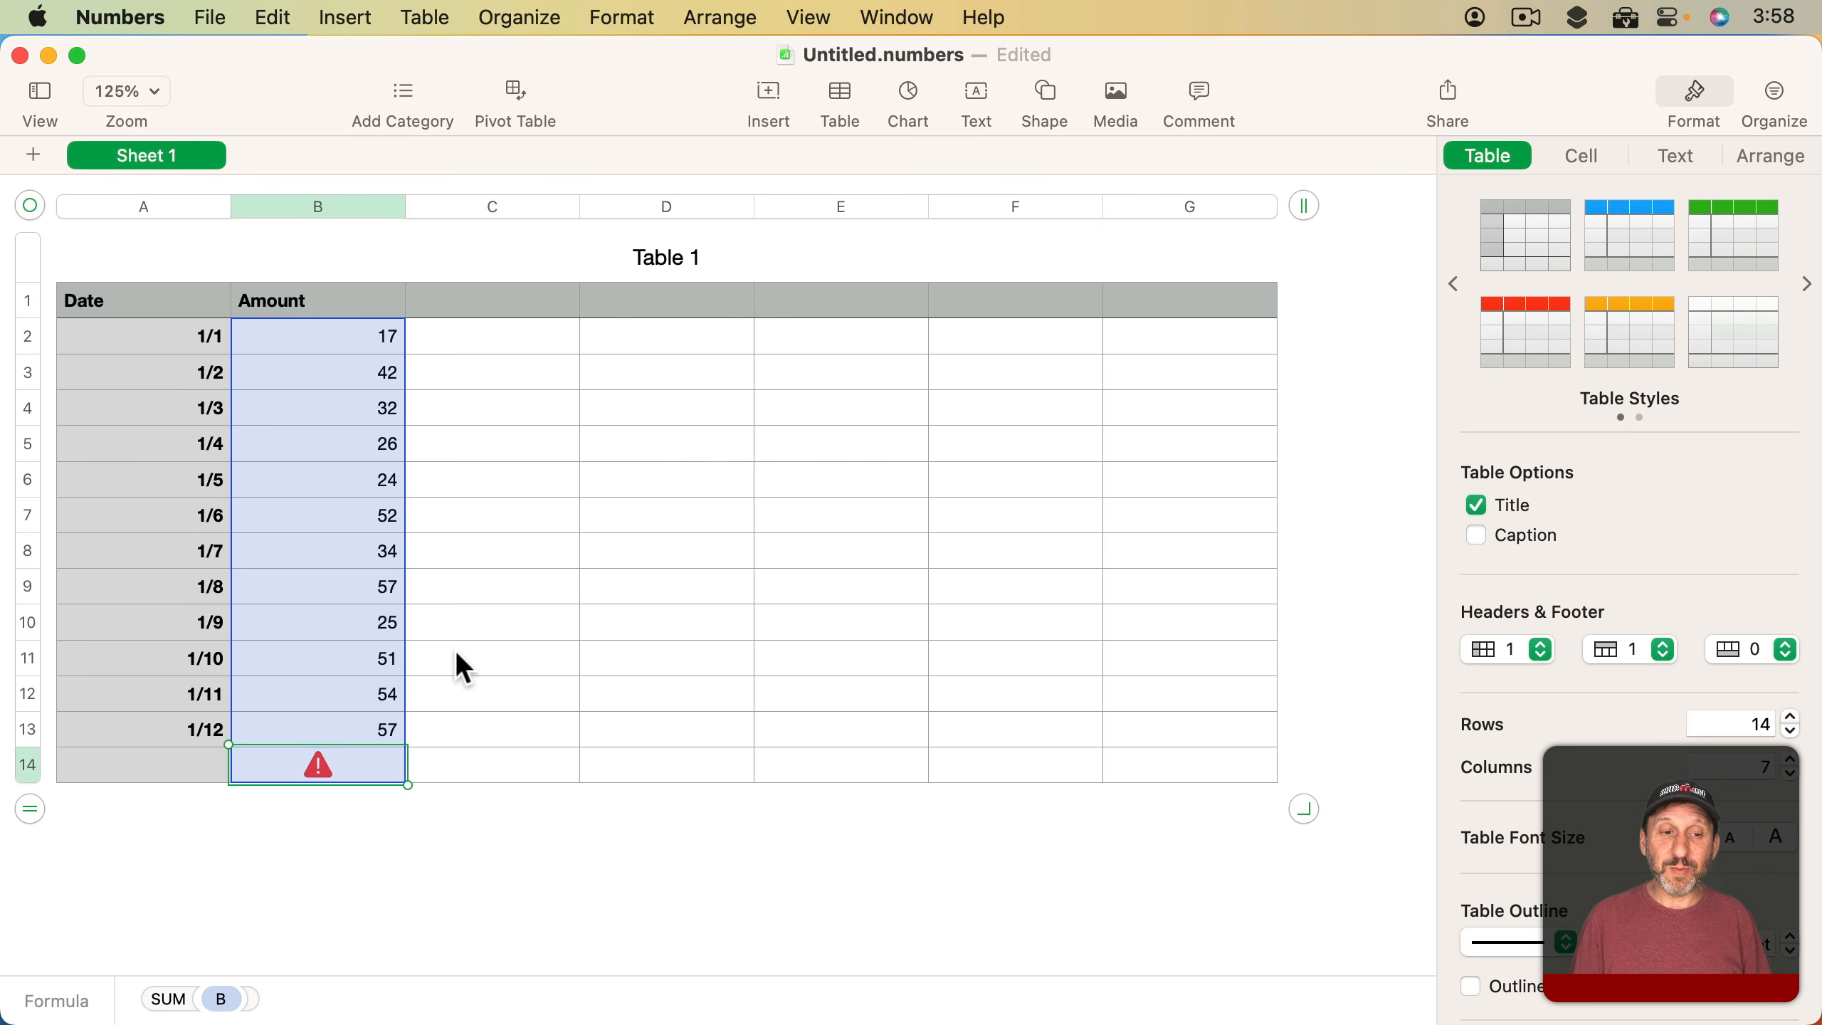
click(327, 771)
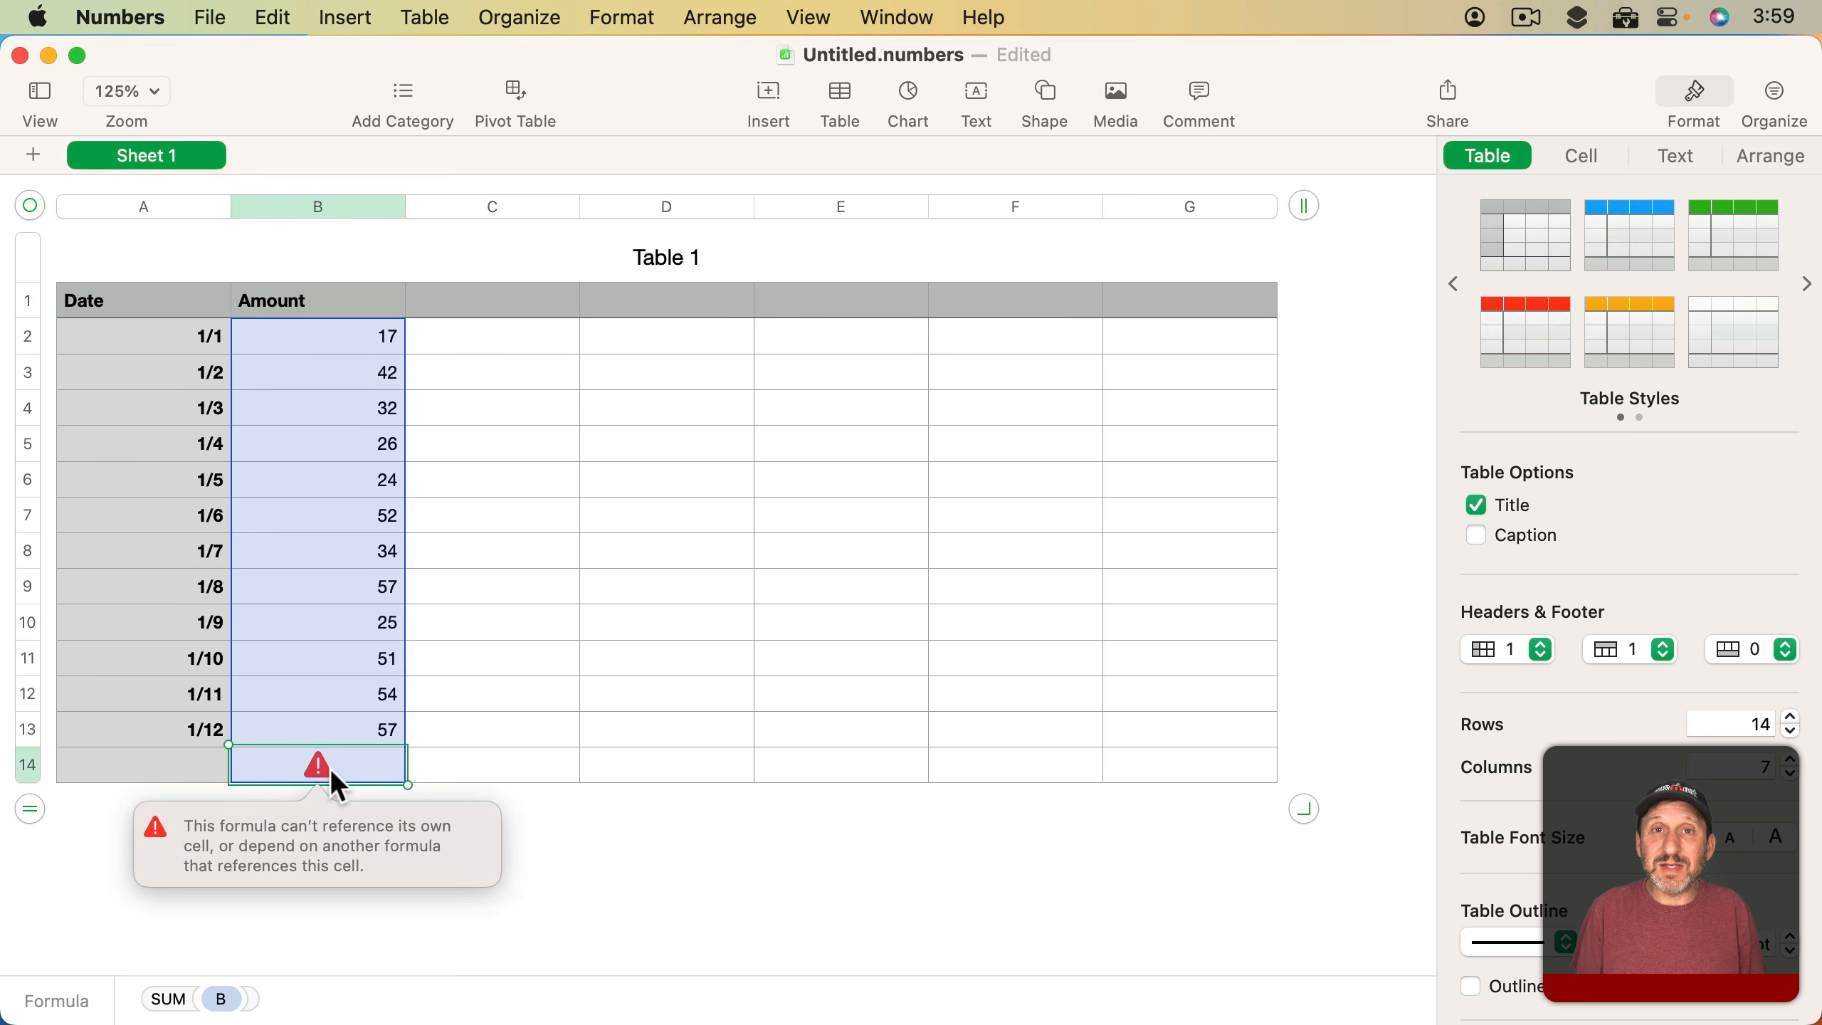
key(Escape)
Write a SUM formula for the whole of column B in cell D3, outside the summed column
click(640, 379)
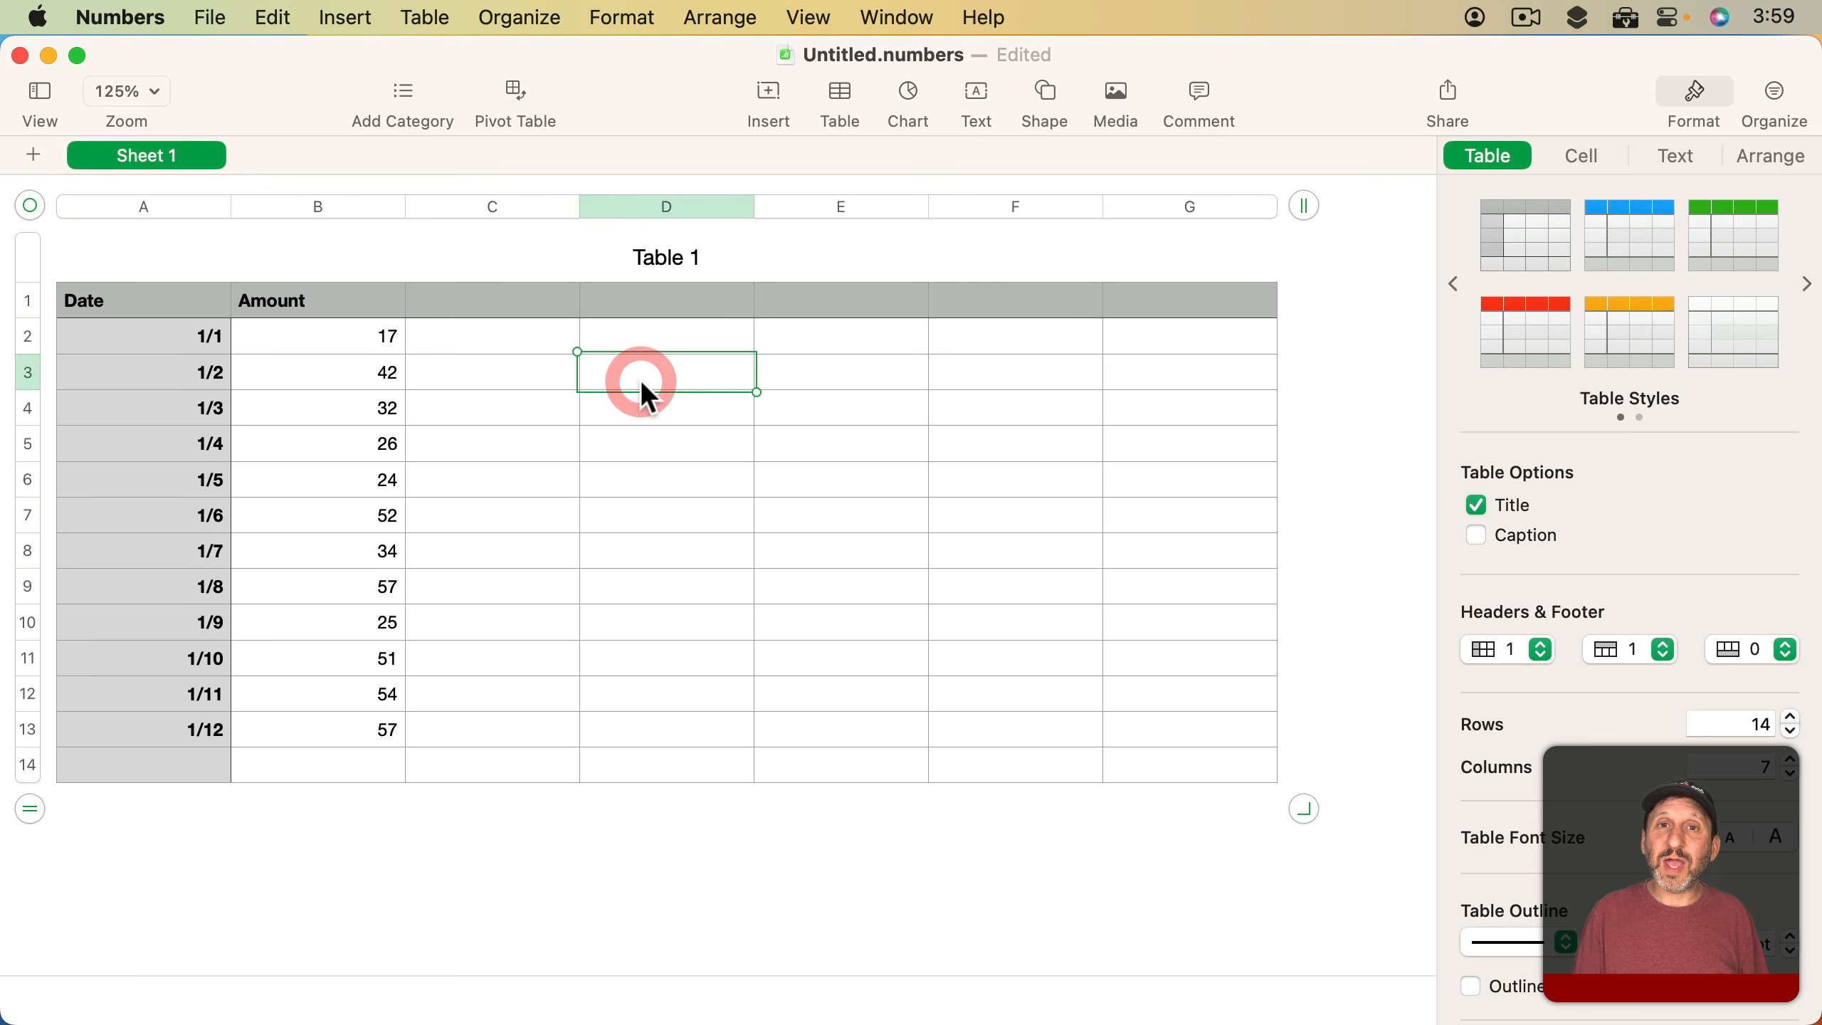
key(shift+equal)
text(SUM()
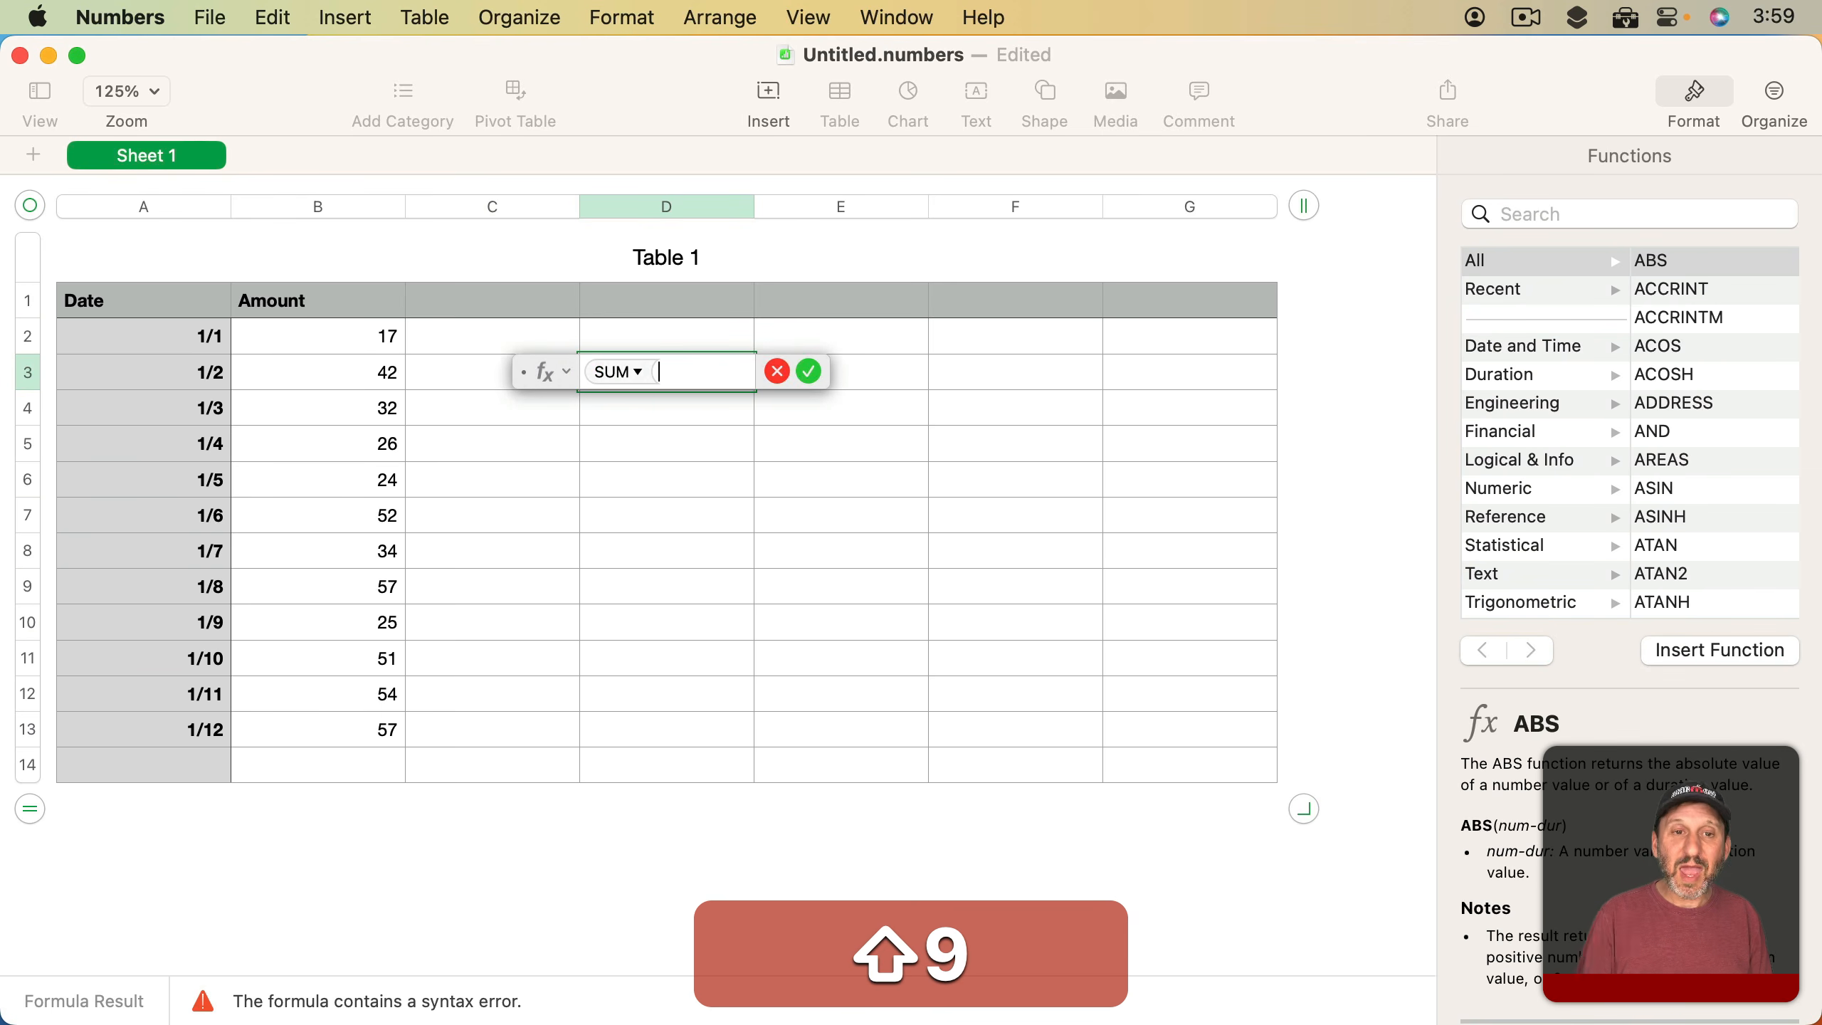
click(316, 205)
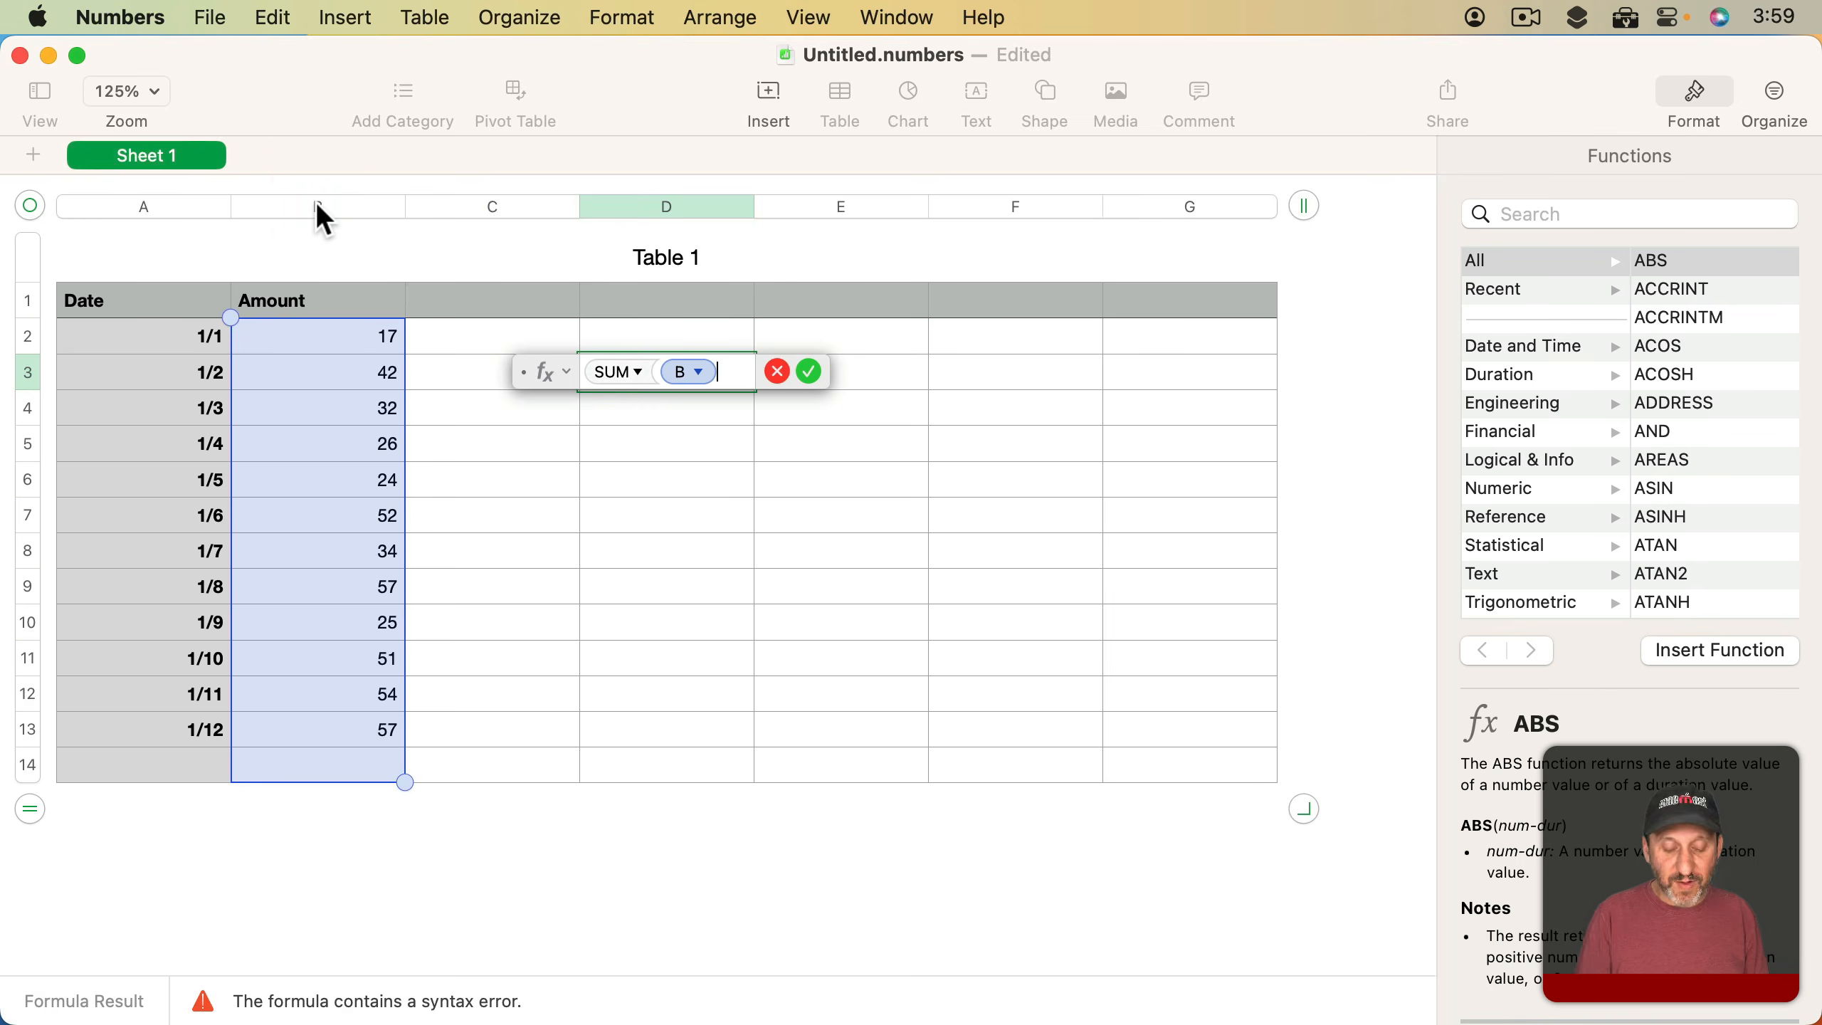
text())
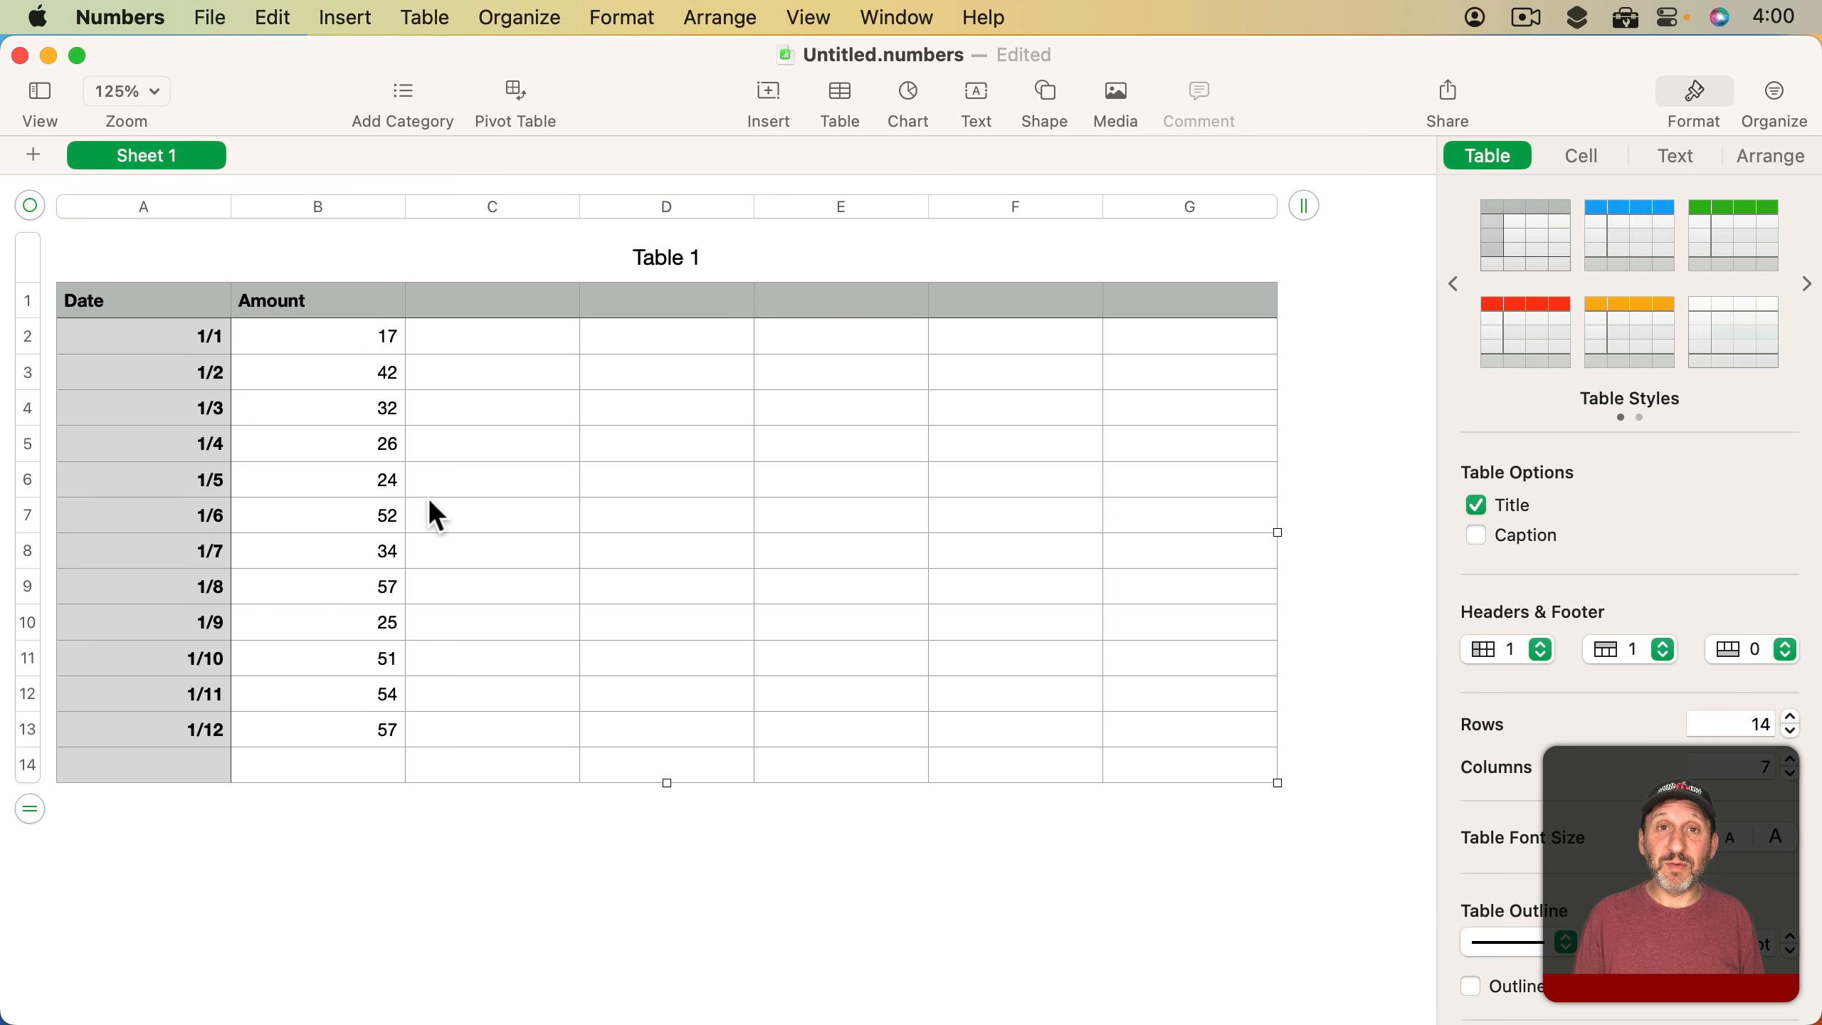
Convert the table's last row, row 14, into a footer by setting the number of footer rows to 1
click(348, 337)
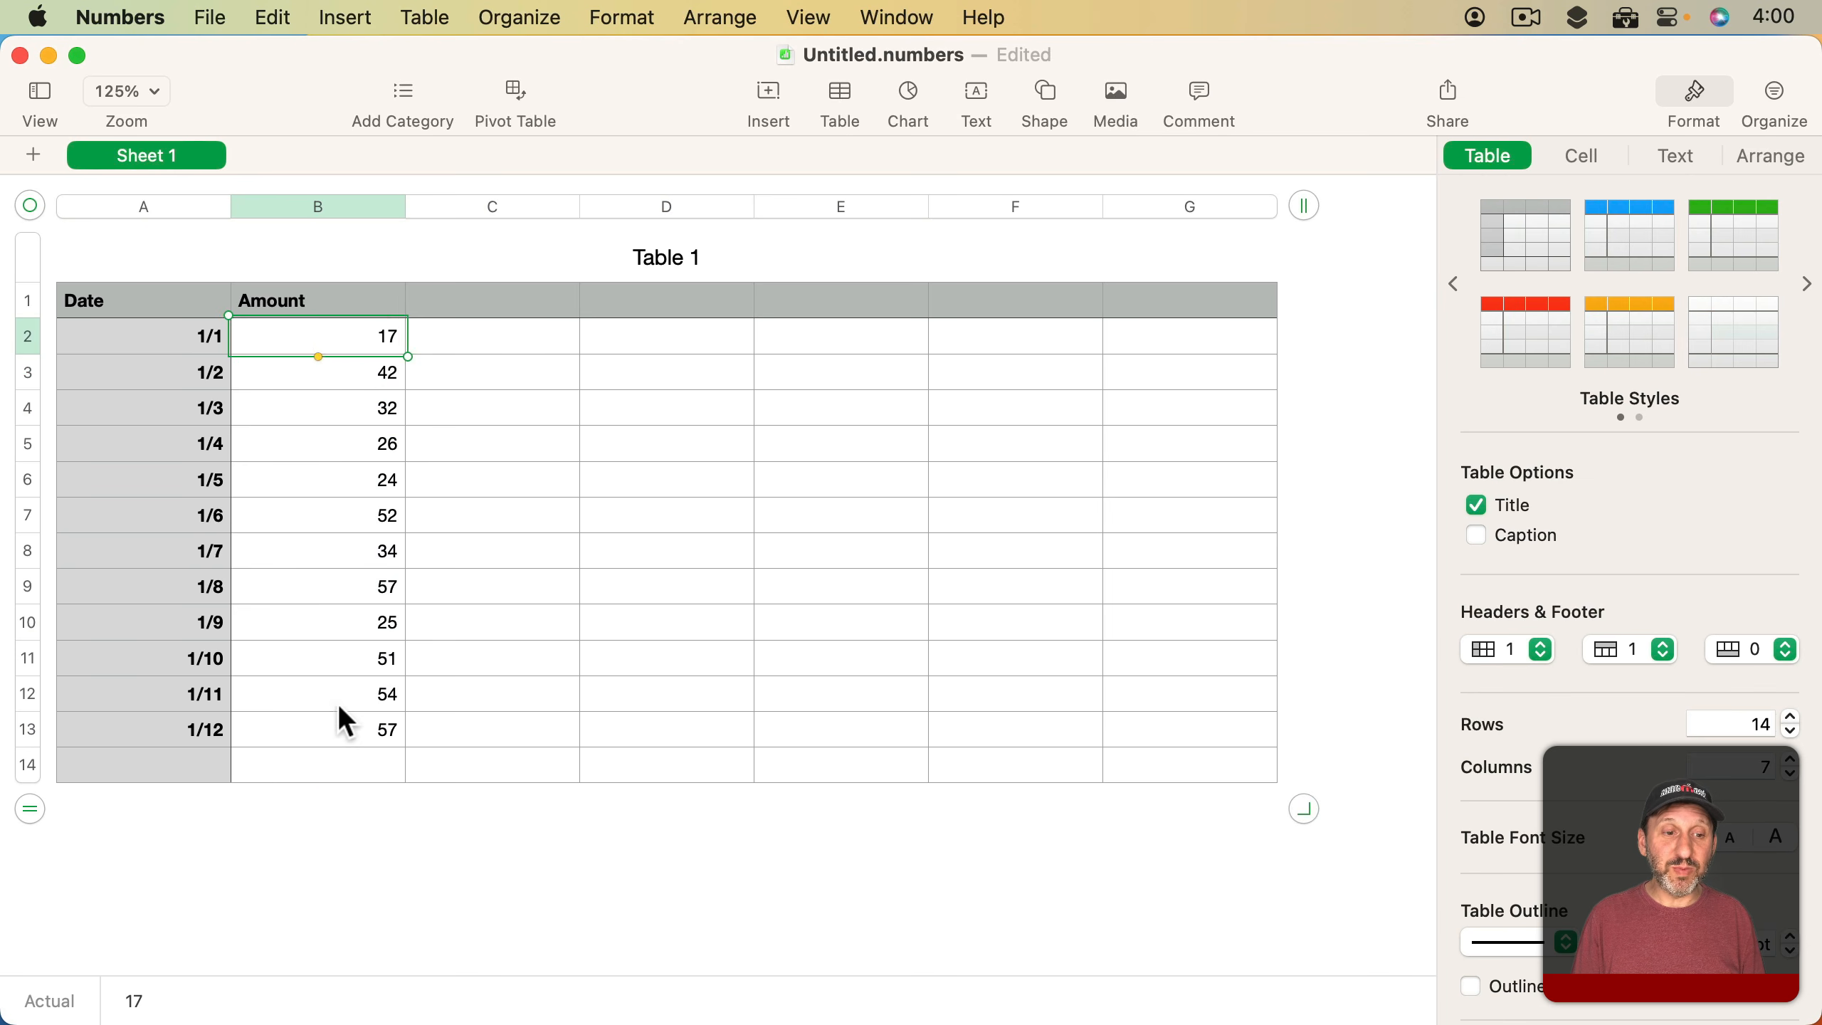
click(327, 765)
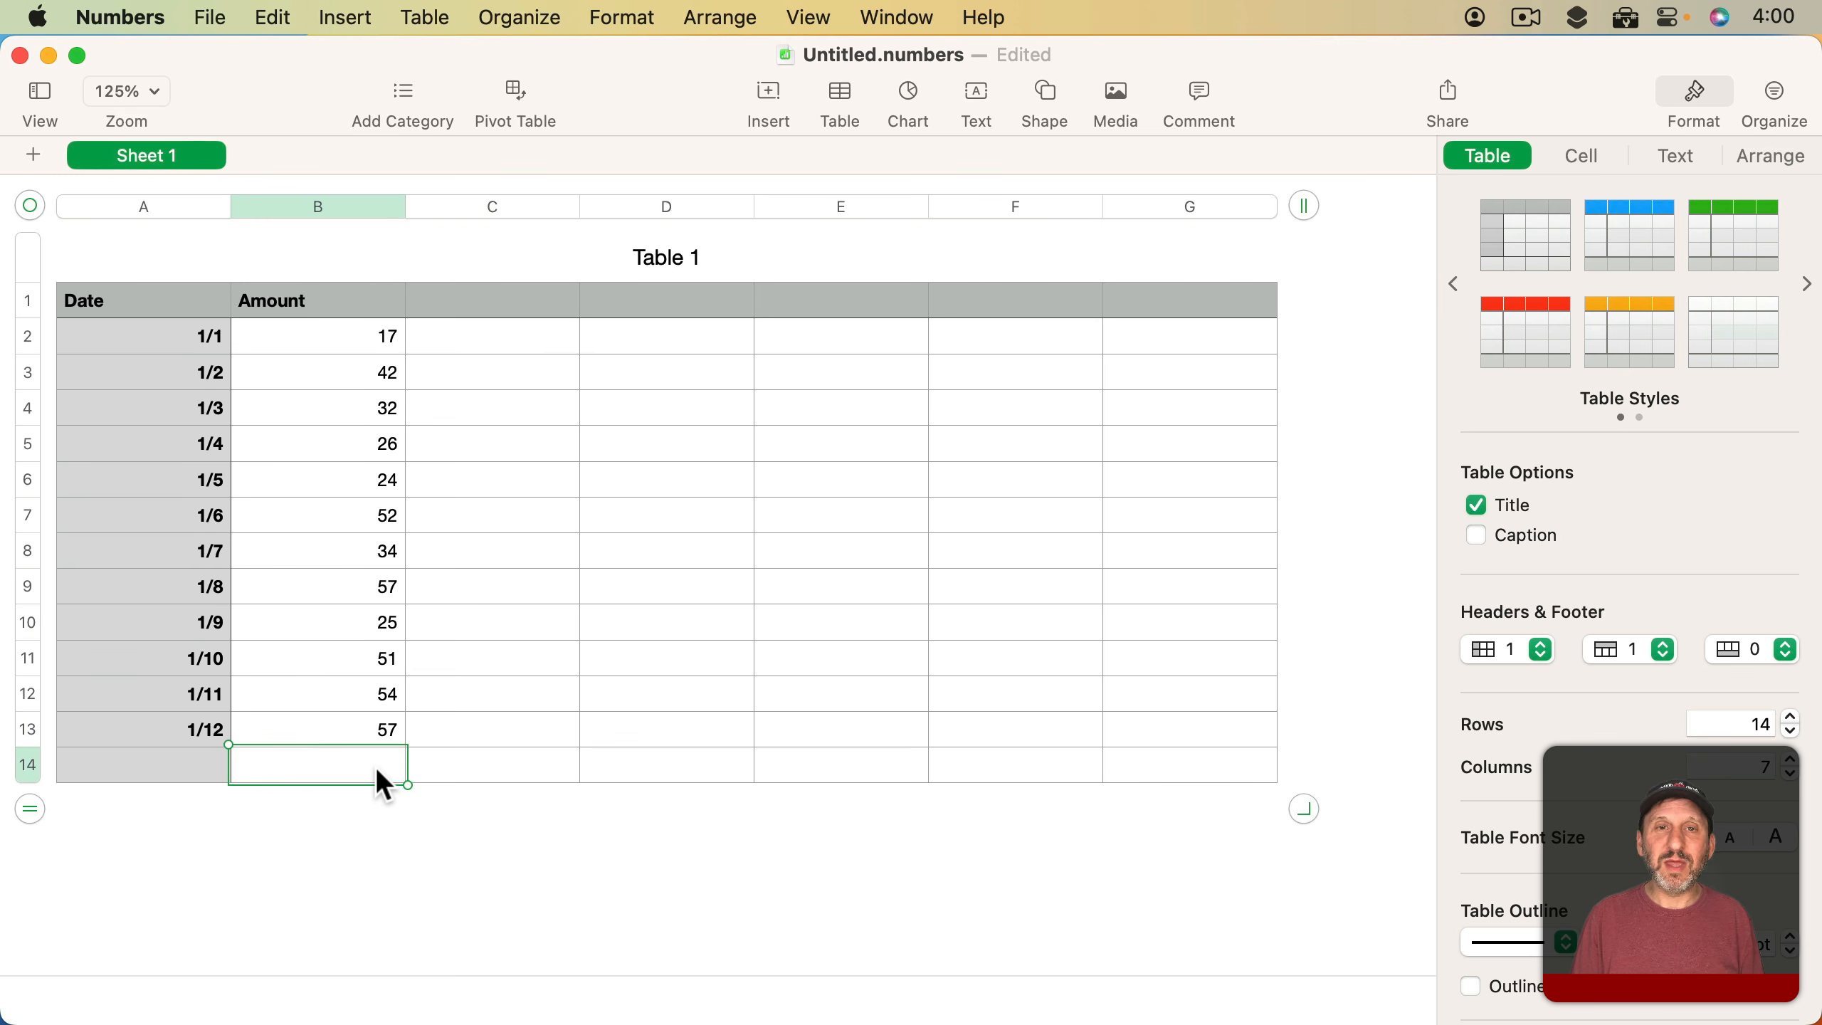
click(32, 306)
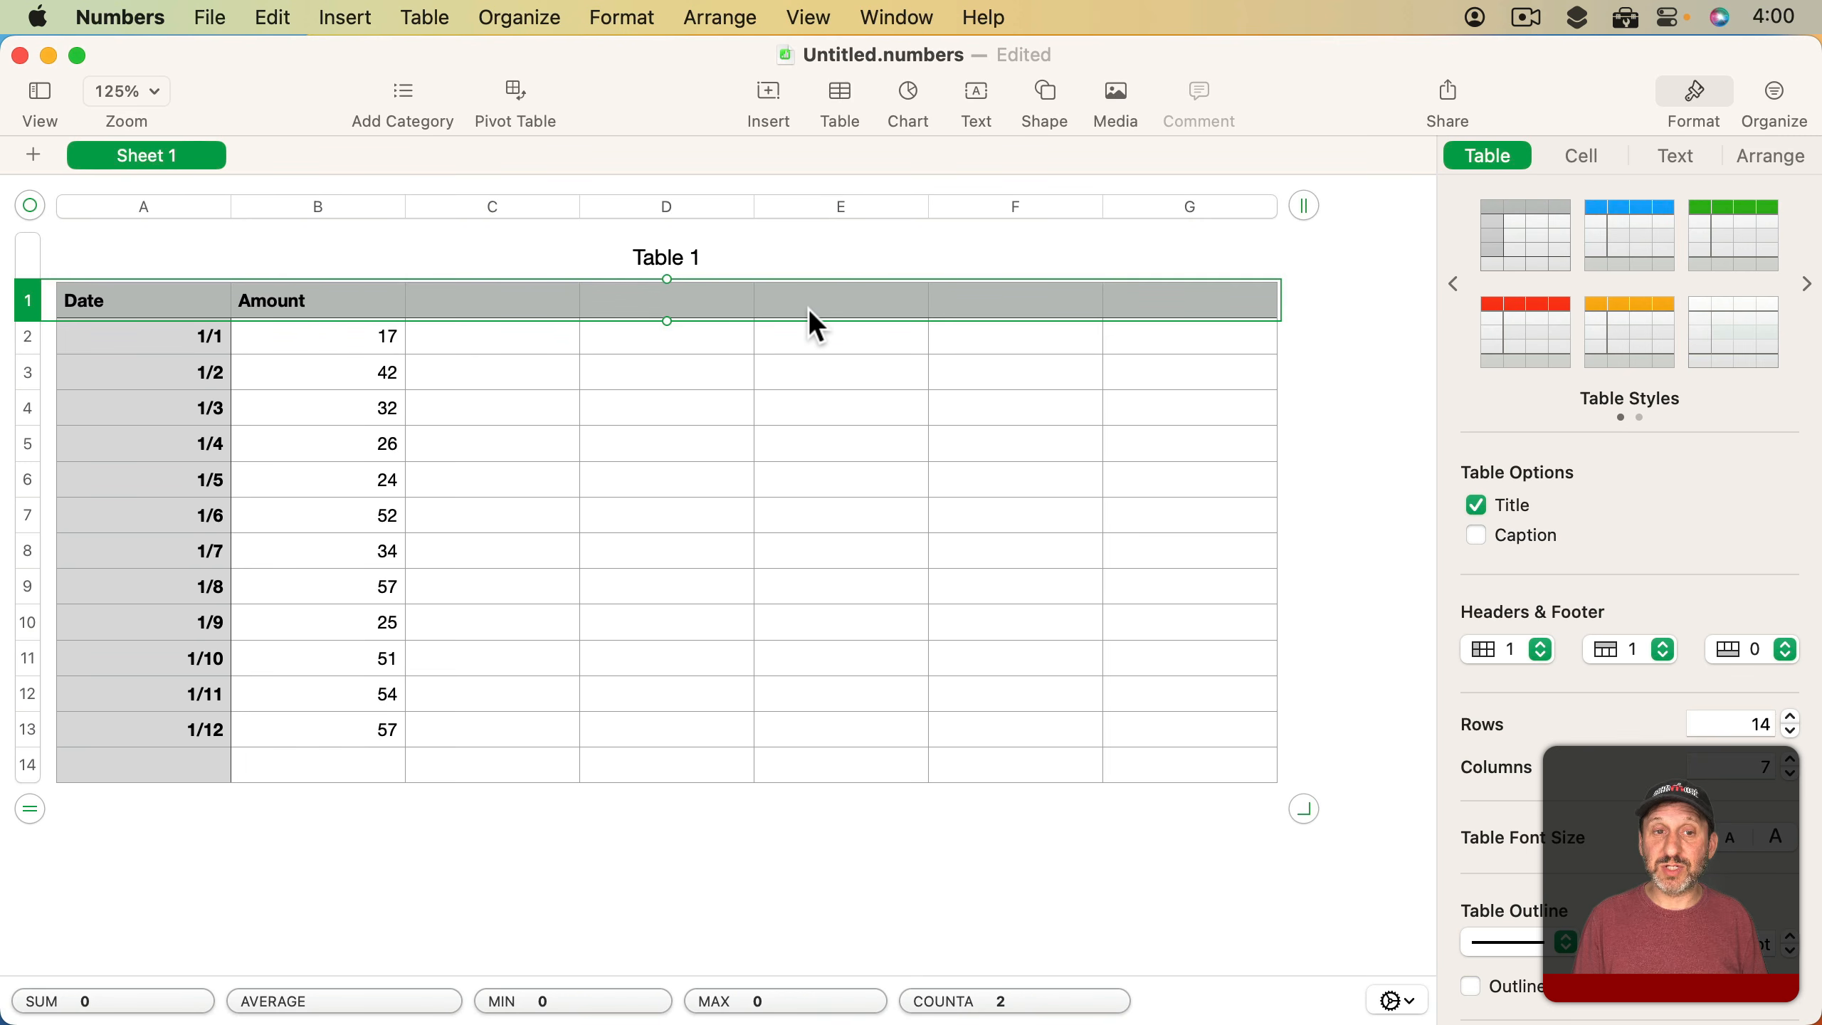
click(1750, 655)
click(1744, 682)
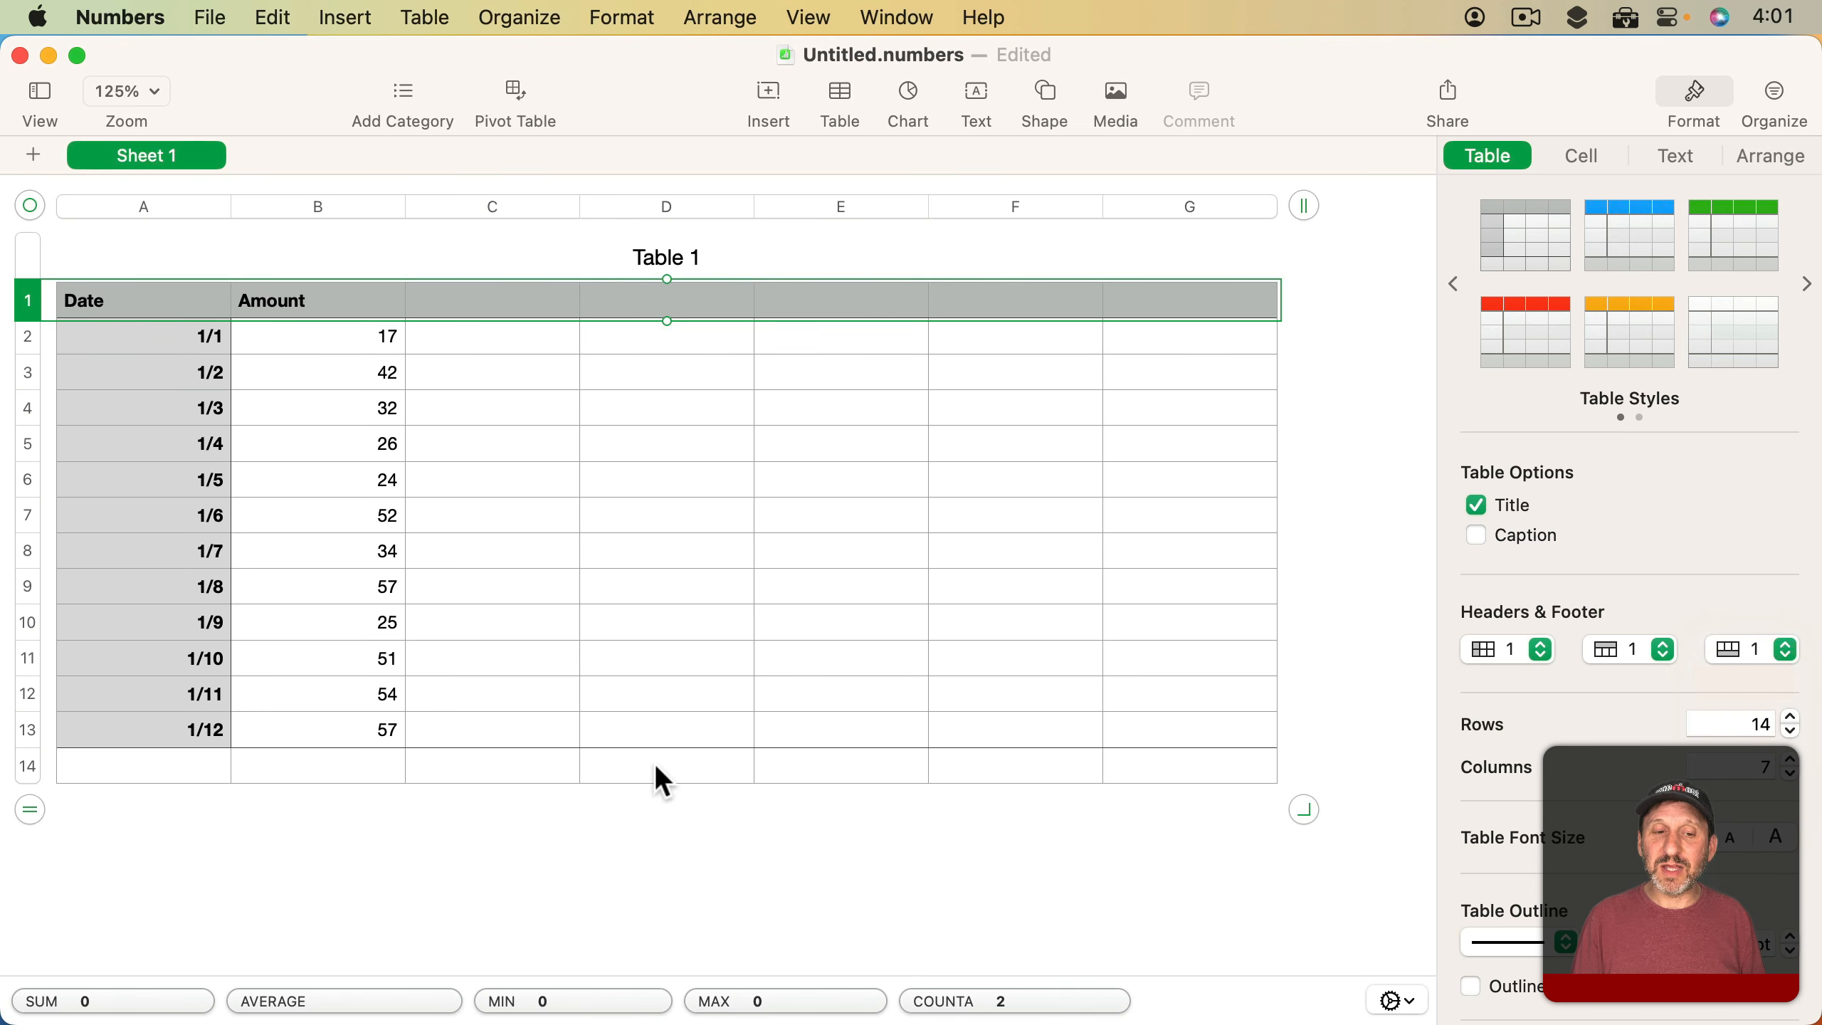
click(26, 768)
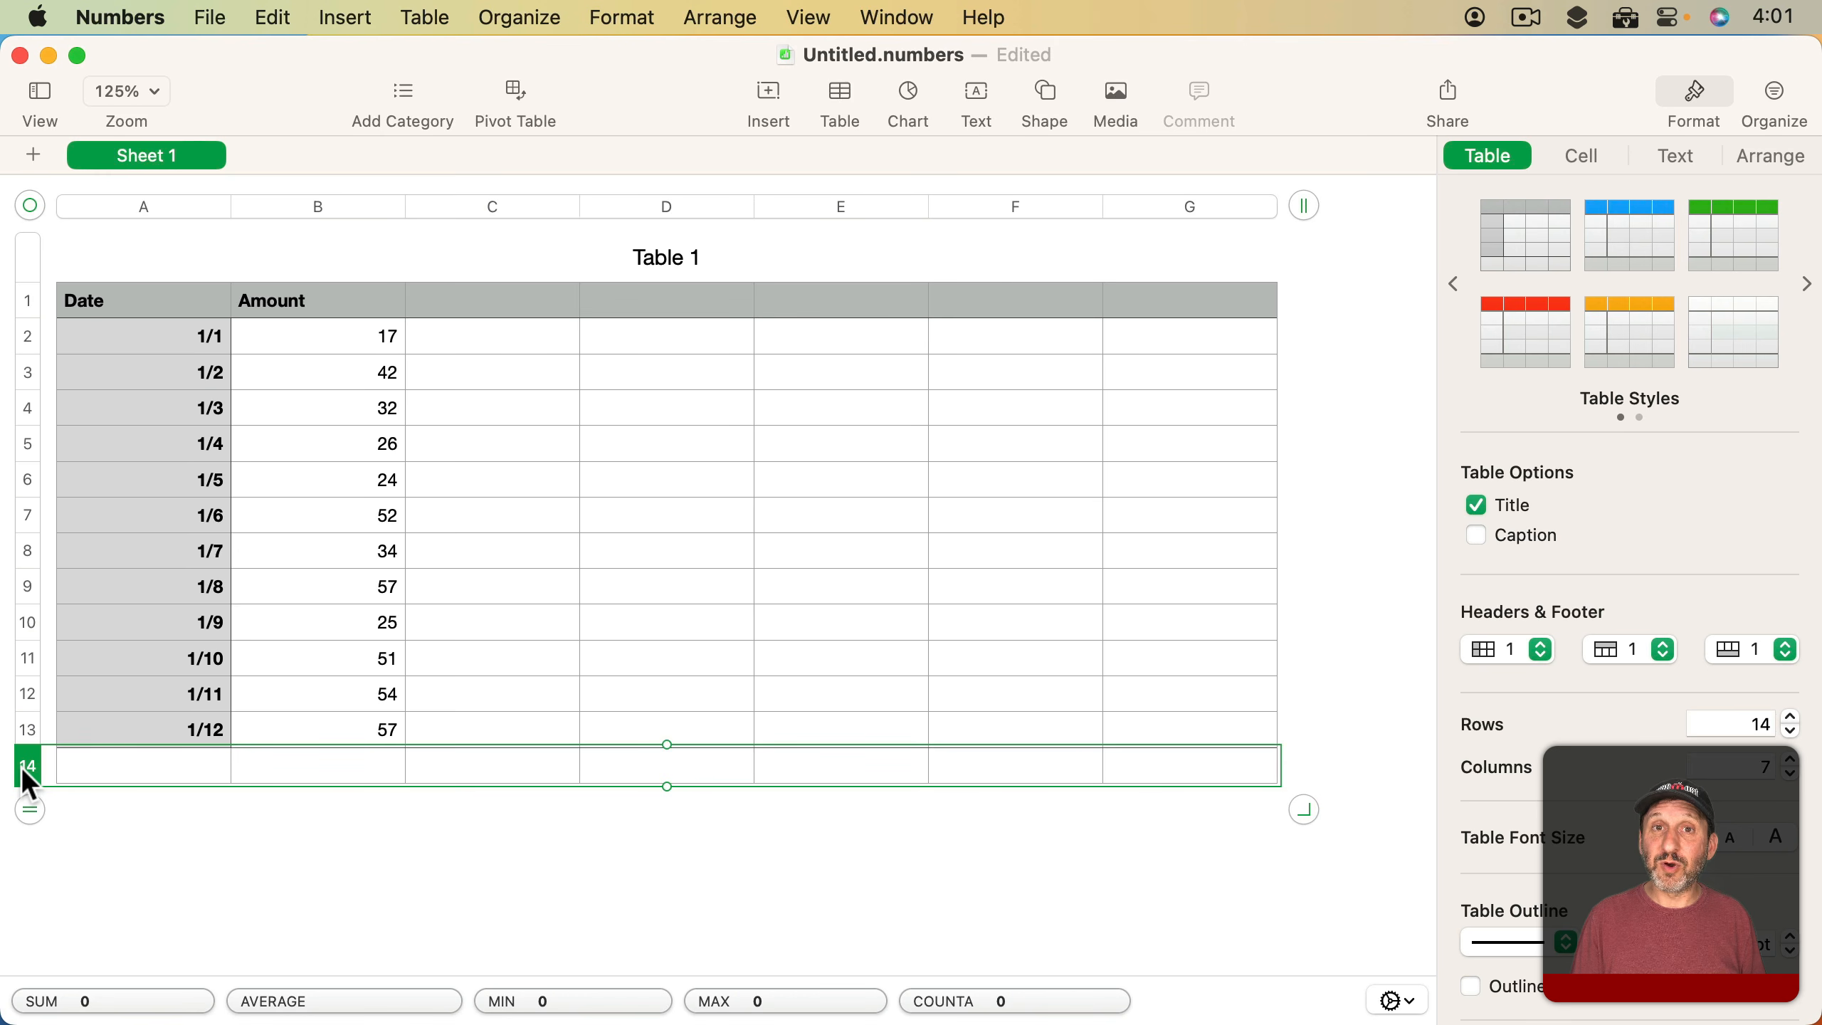
Try a SUM formula for the whole of column B in cell D4 and discard it
click(642, 415)
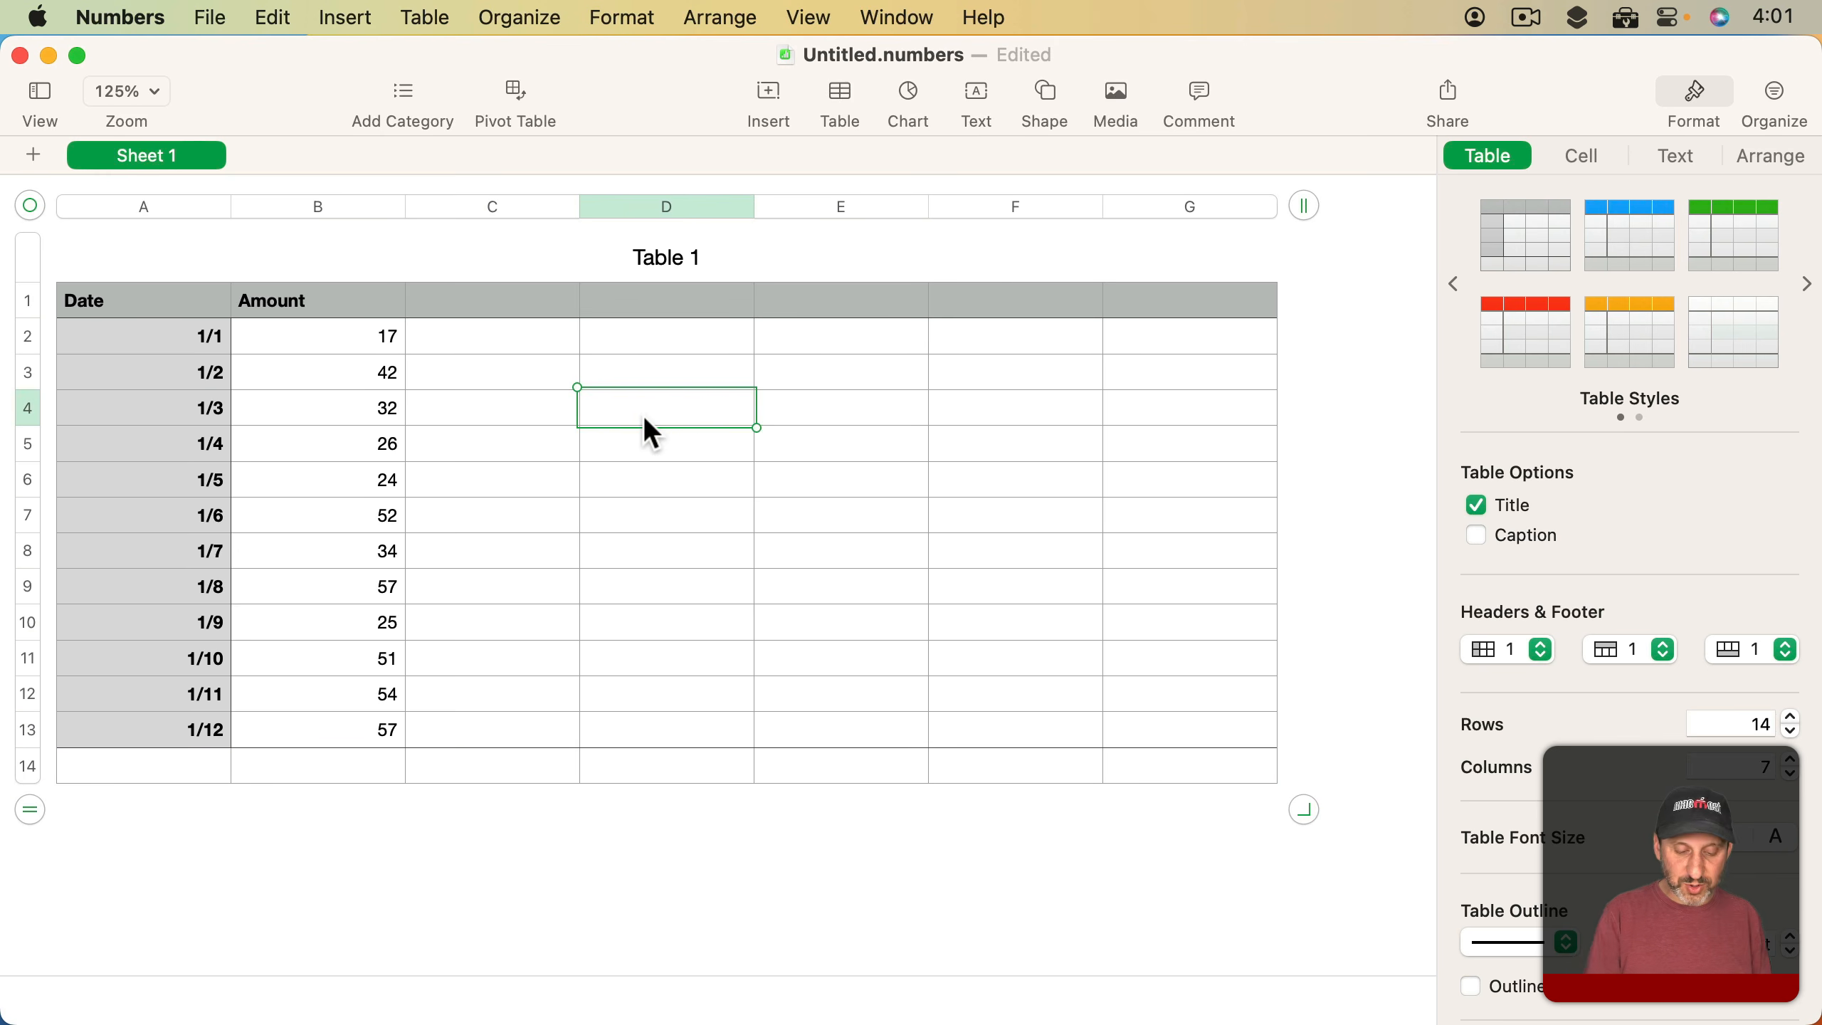
text(=SUM()
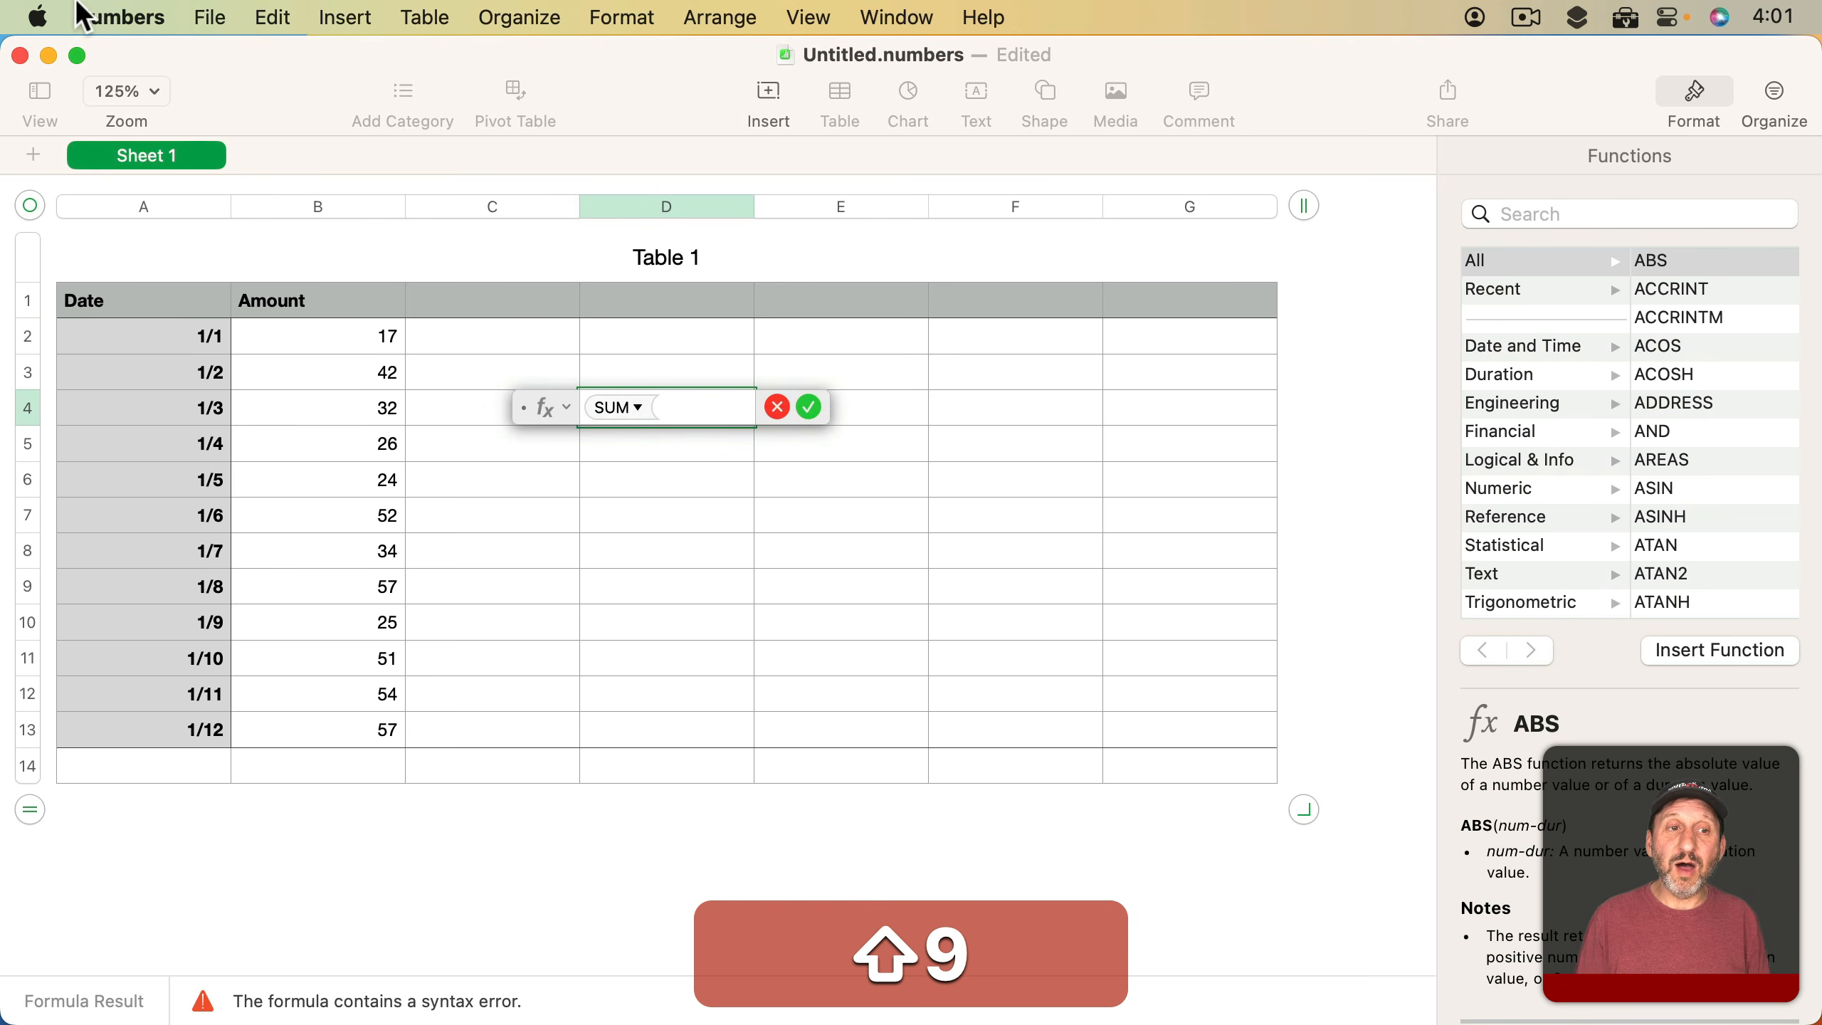
click(317, 209)
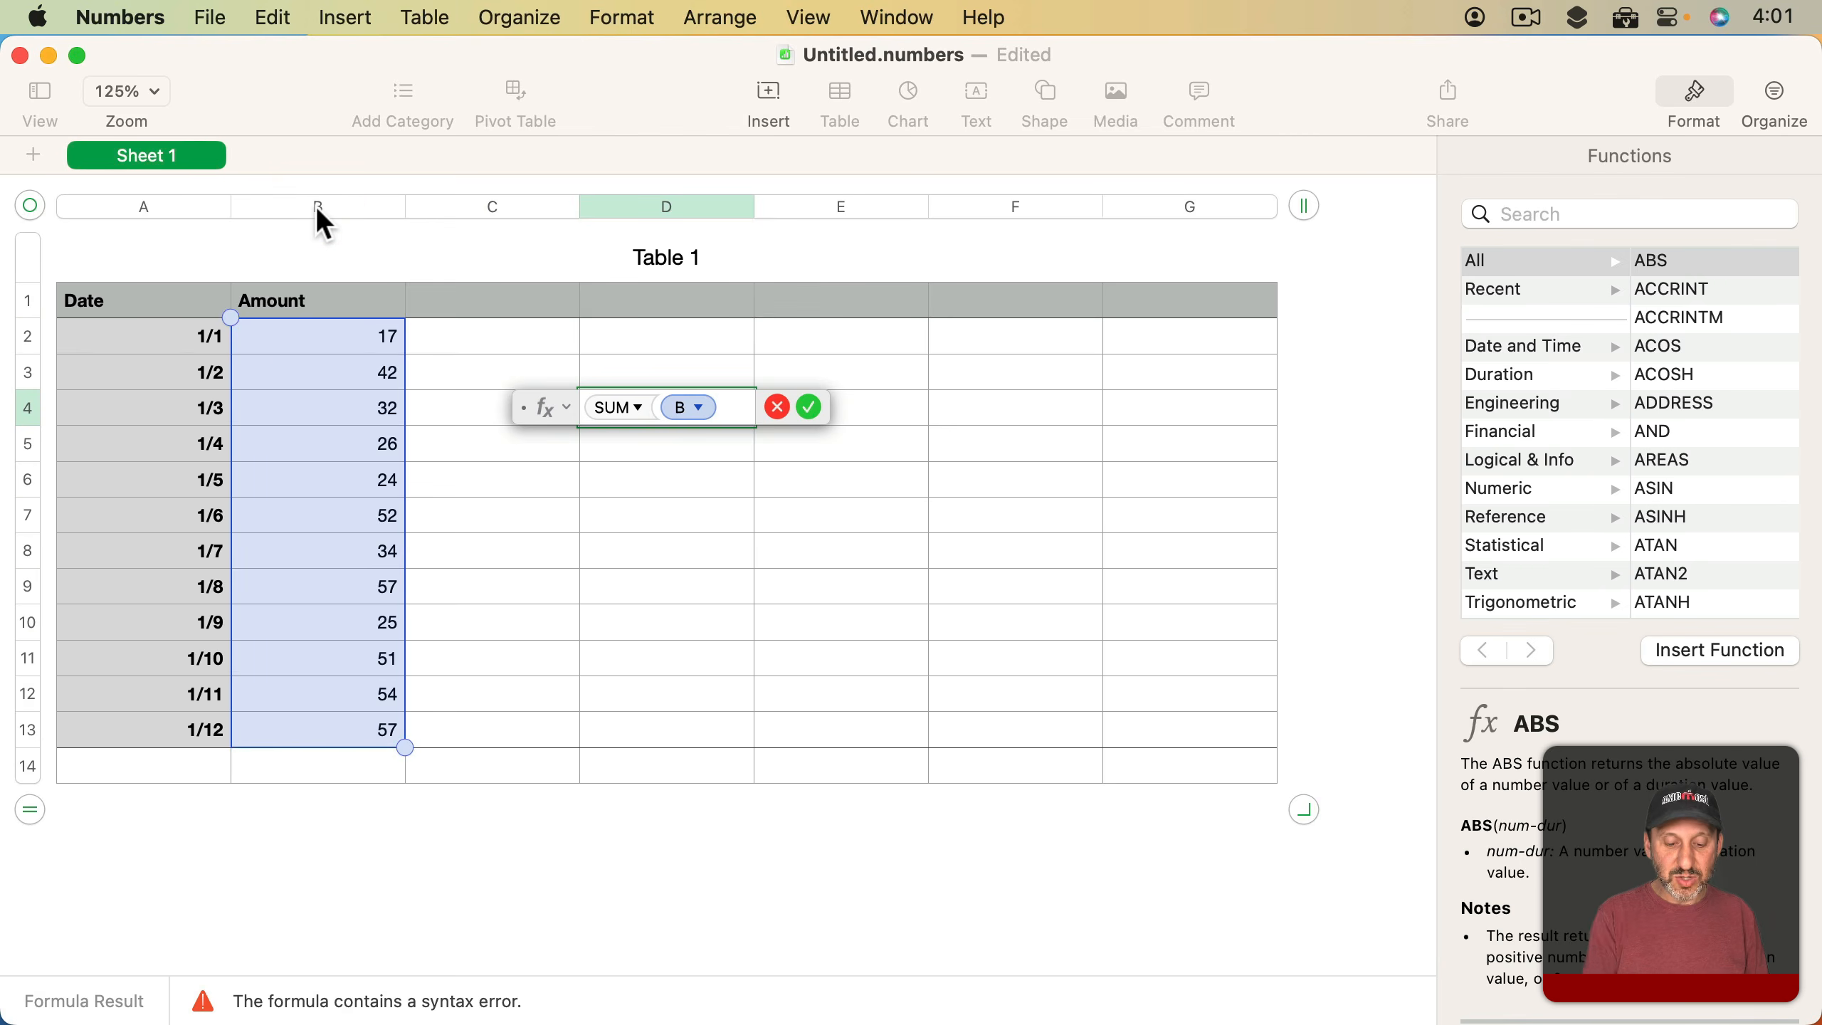
text())
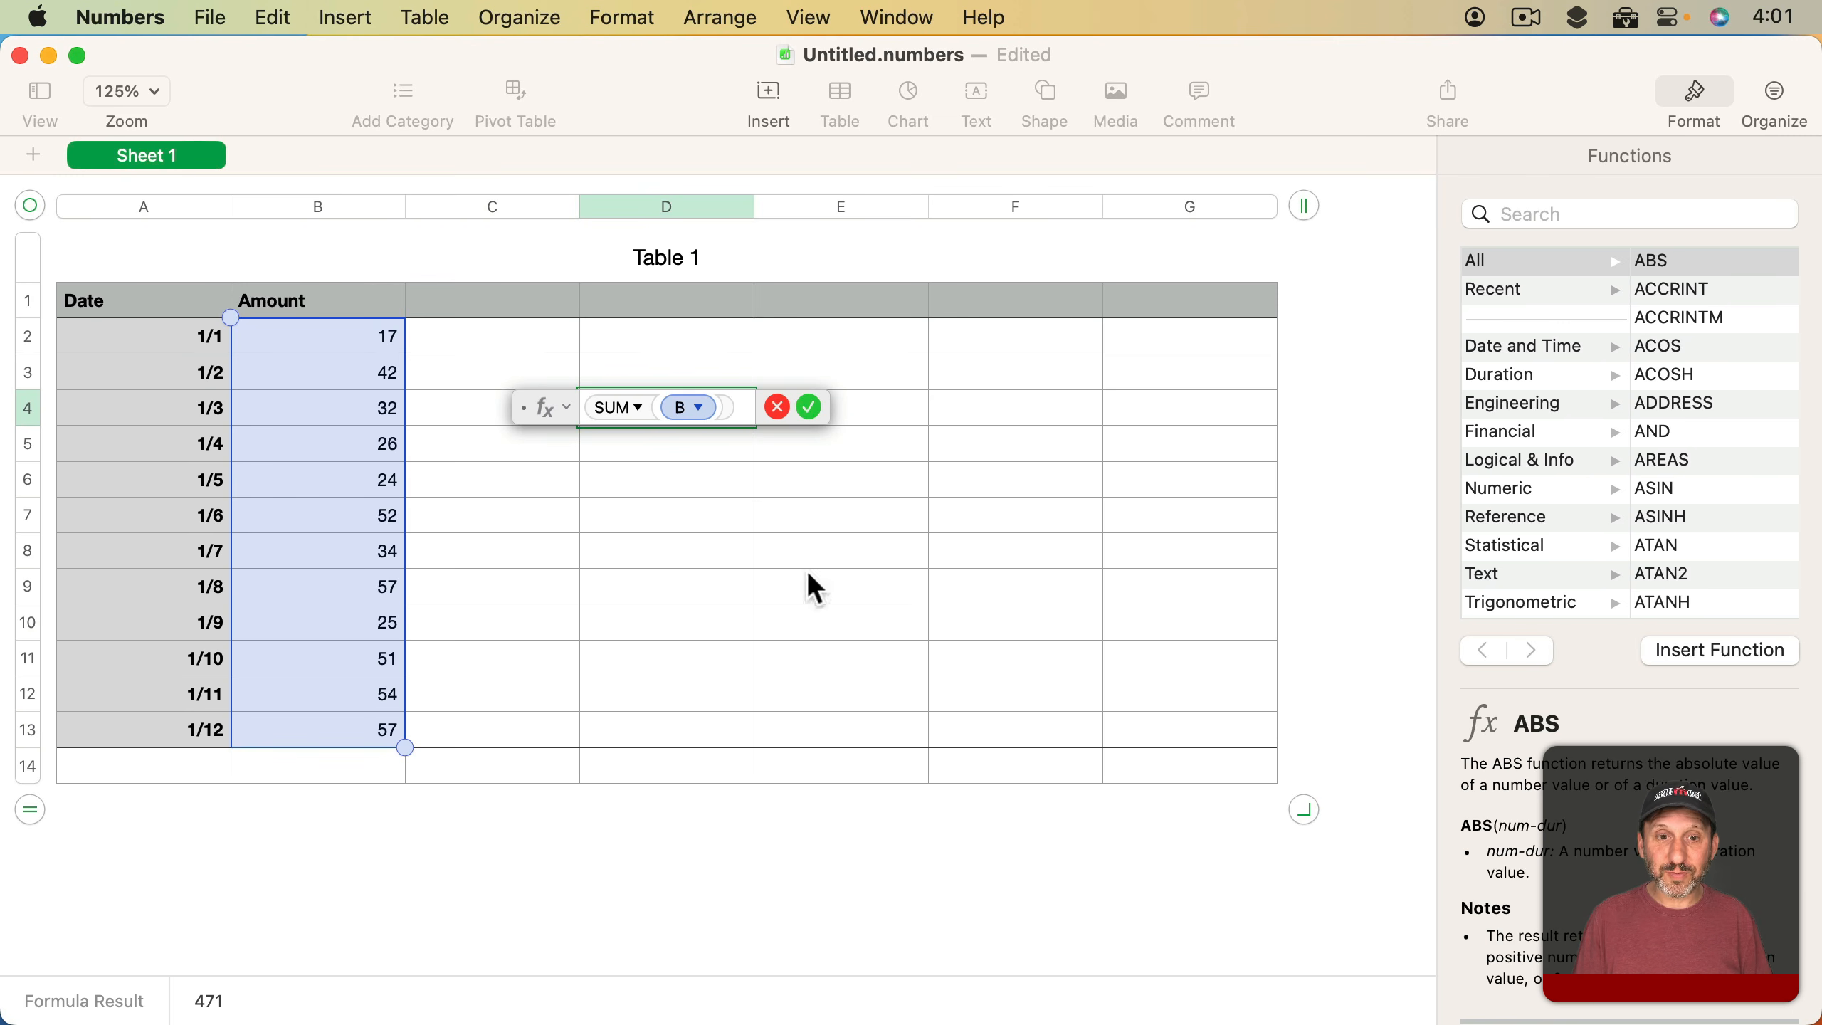
key(Escape)
Enter =SUM(B) in footer cell B14, picking the whole column, to total the Amount column
click(370, 768)
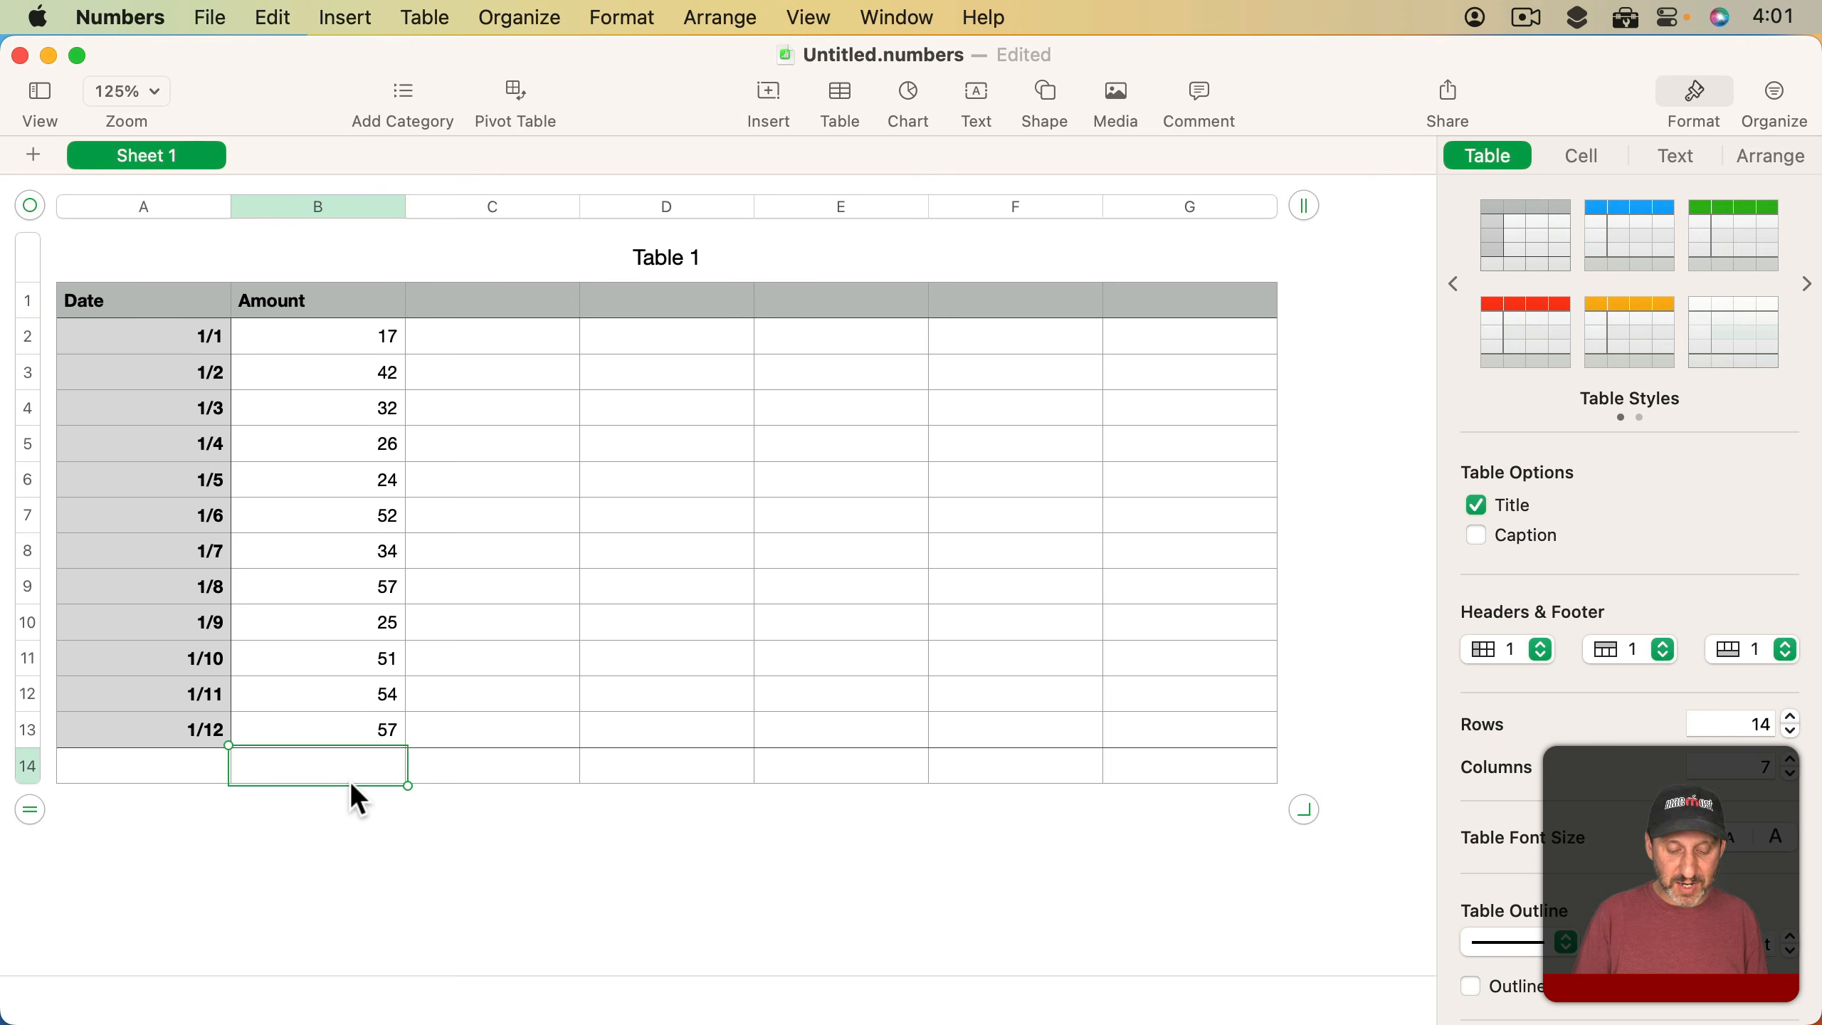
text(=SUM()
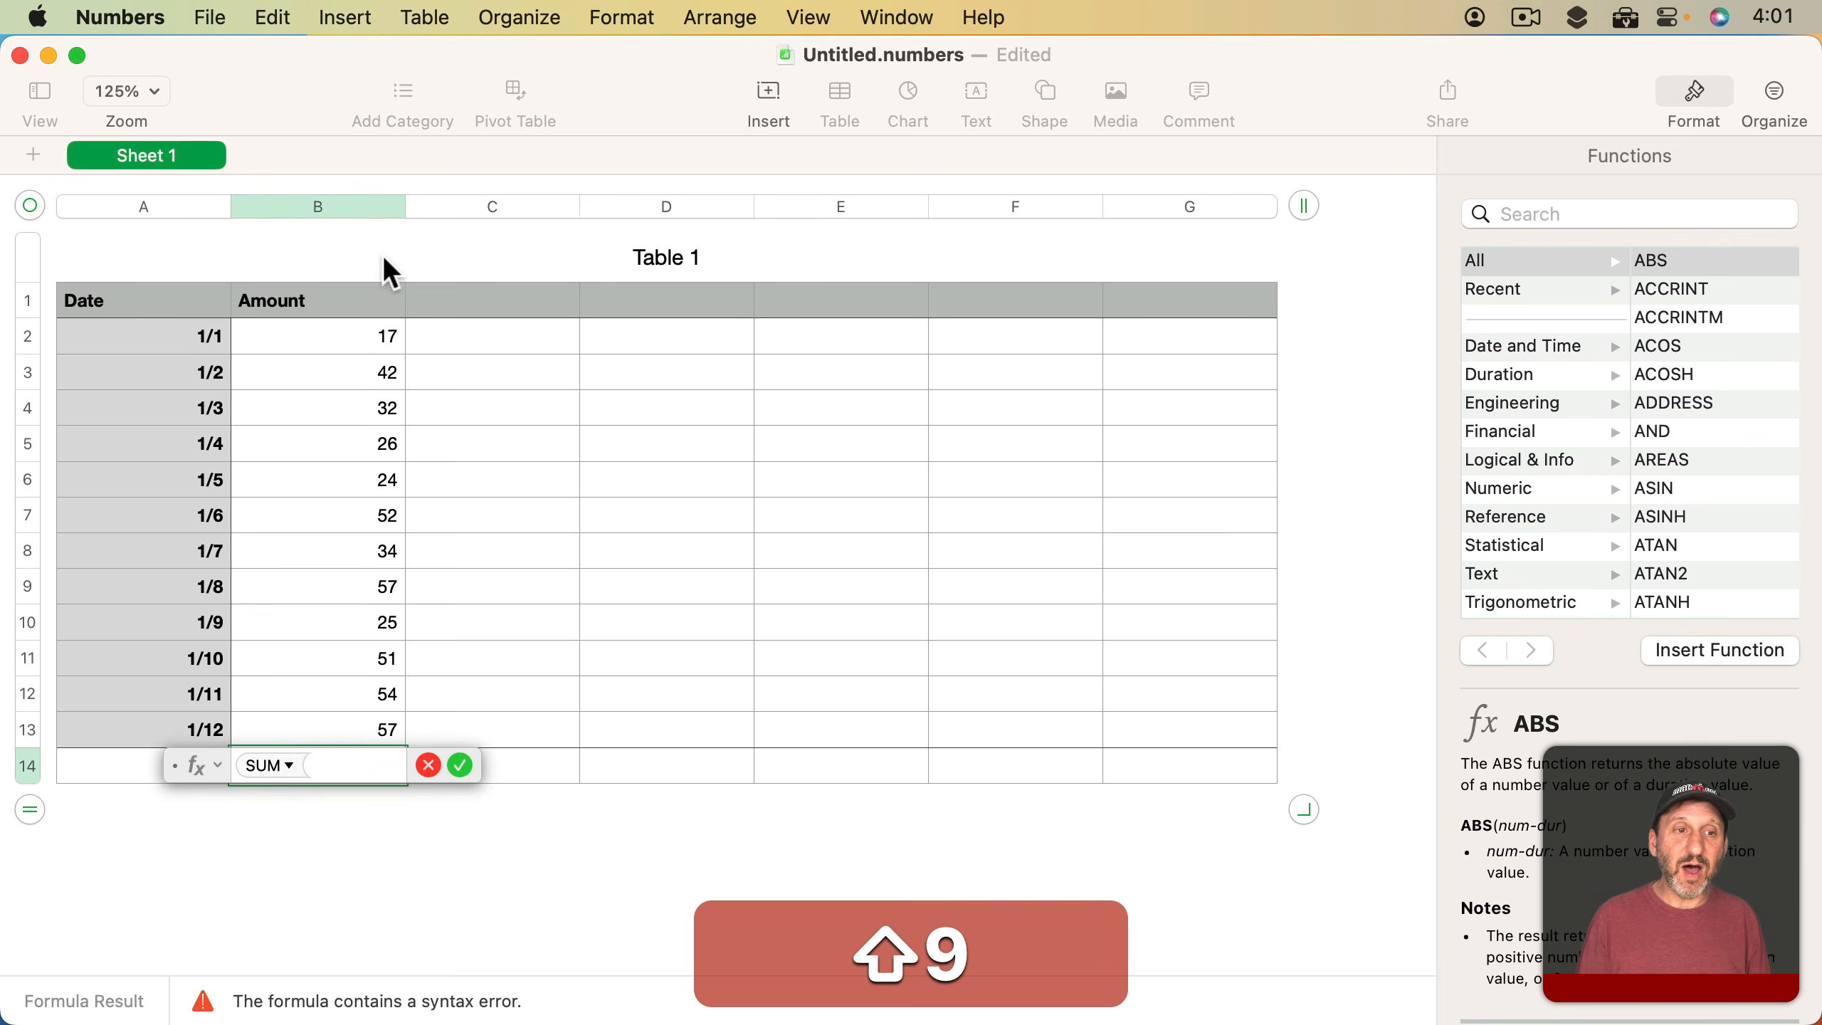
click(363, 205)
text())
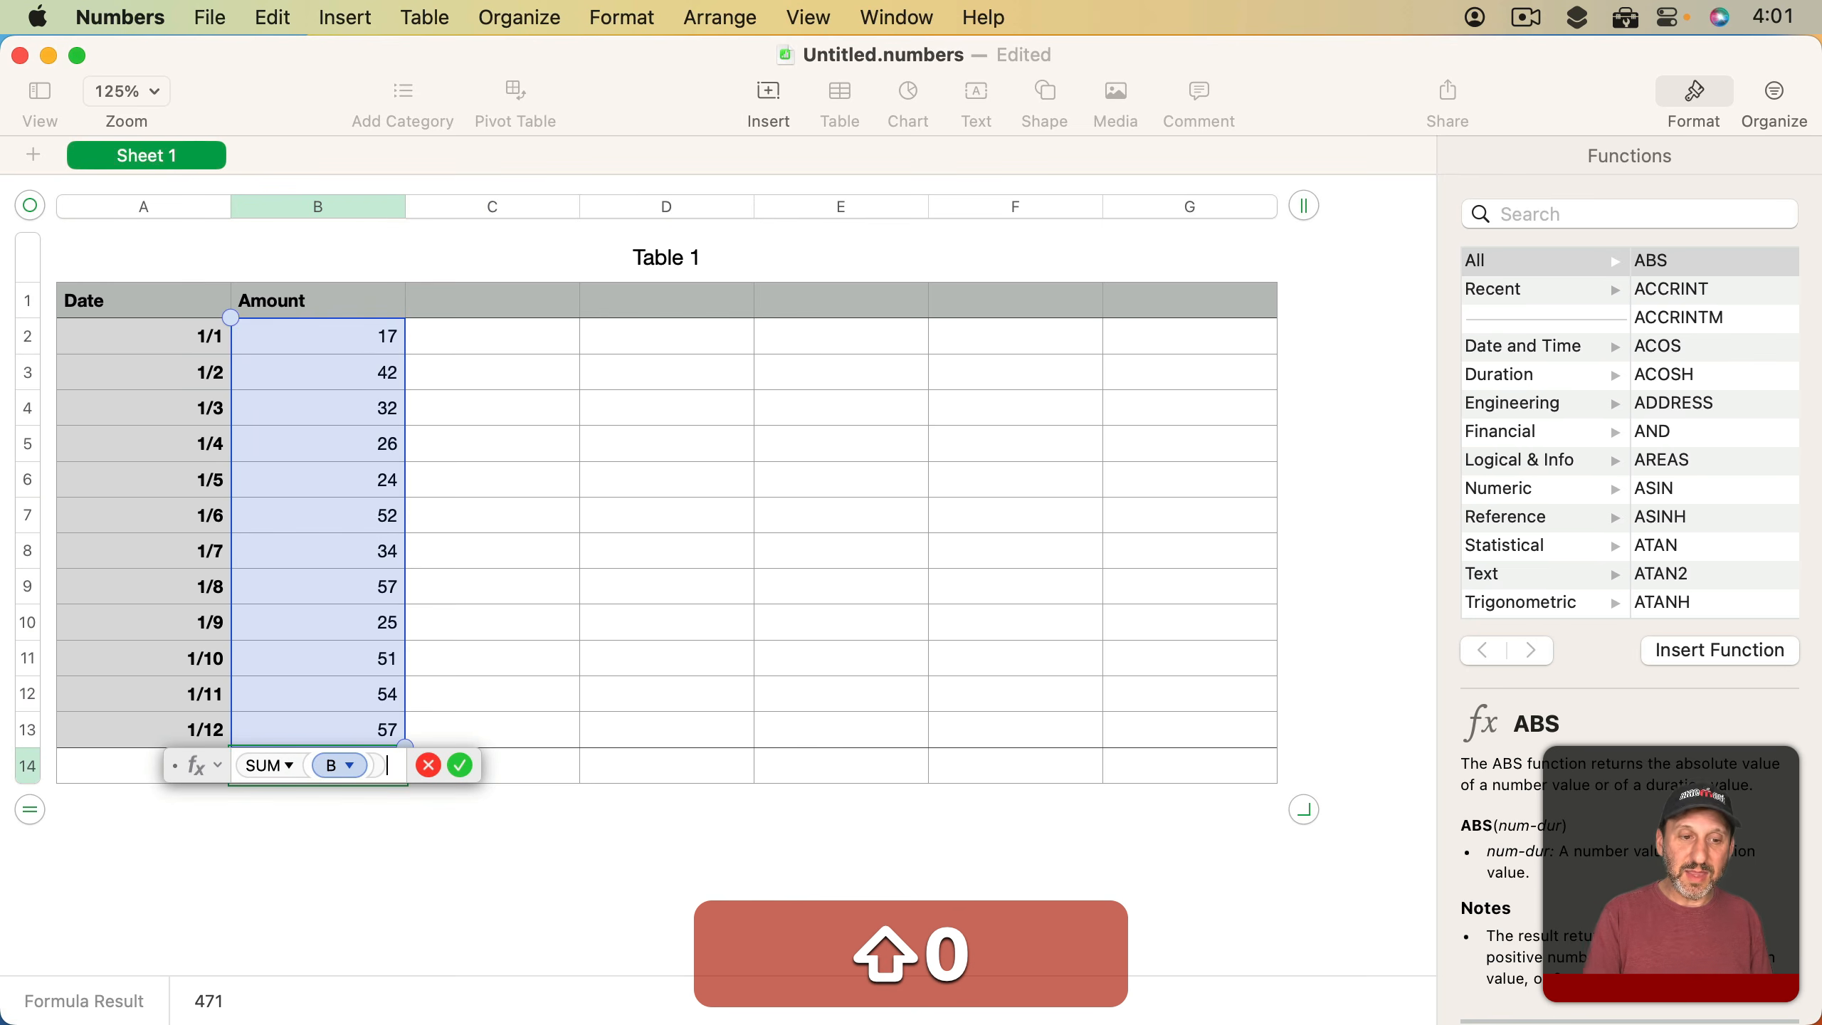
key(Return)
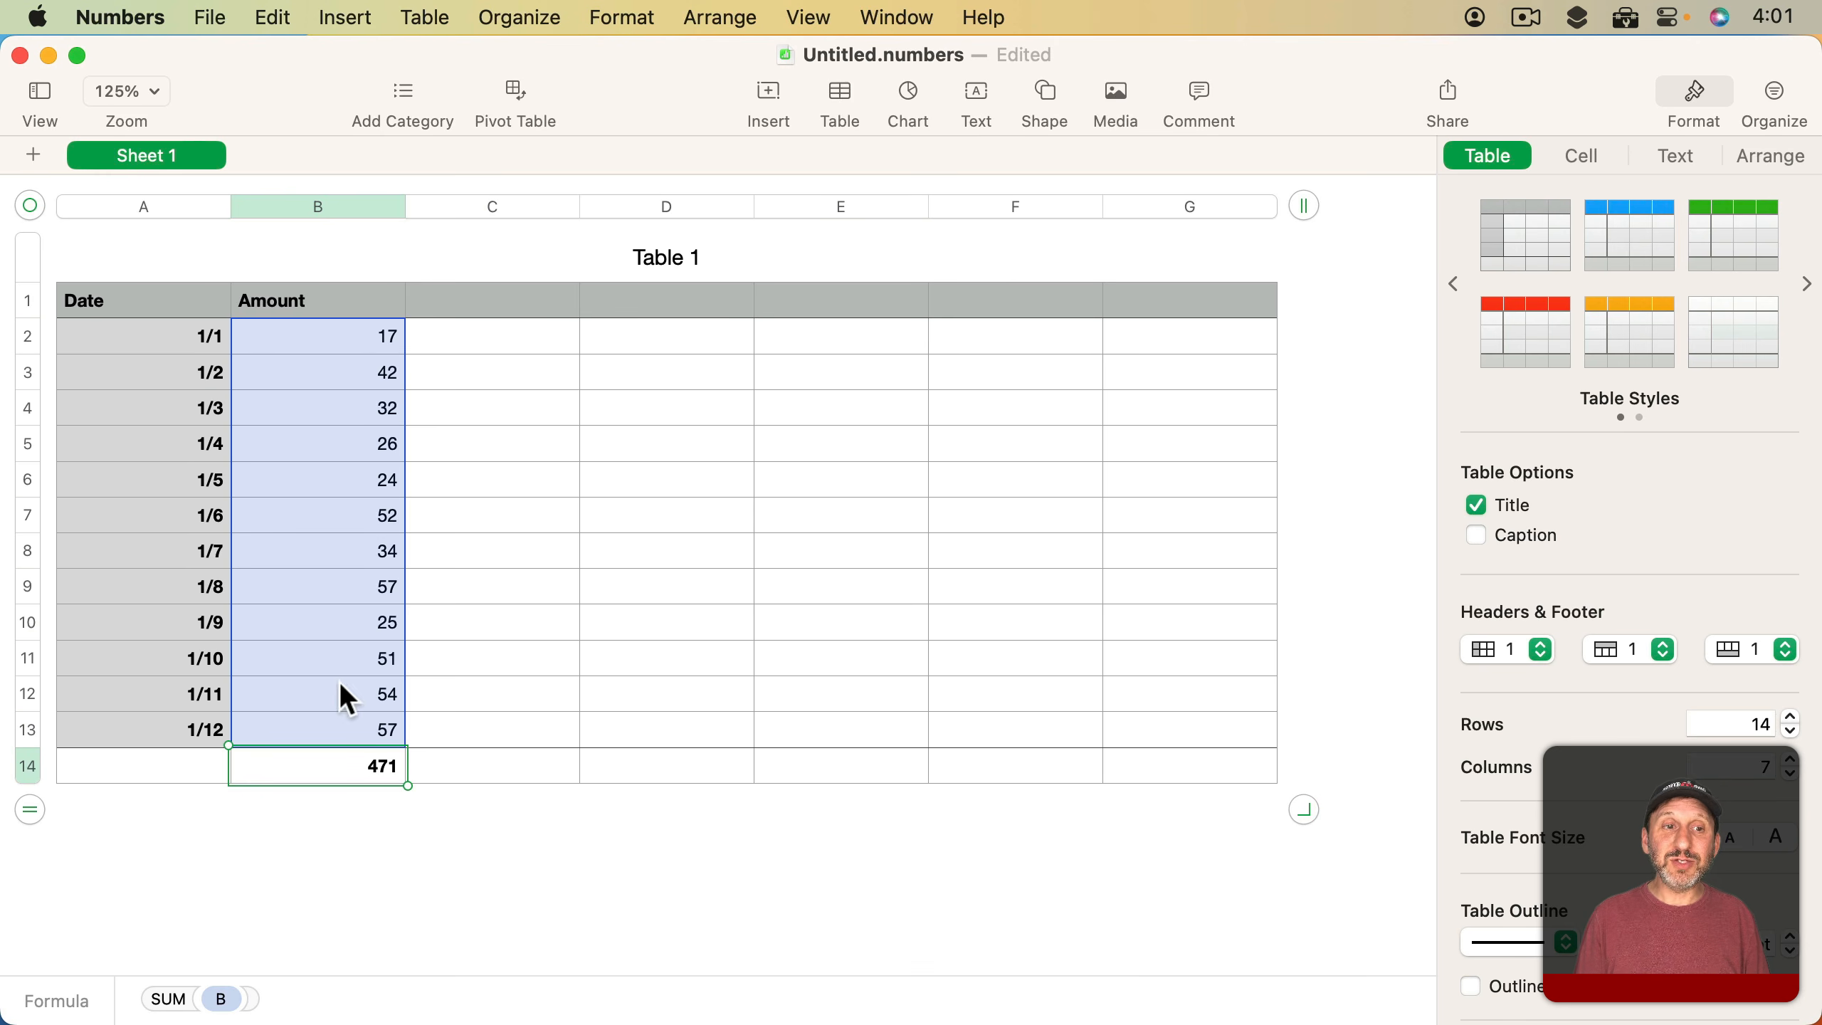
click(339, 316)
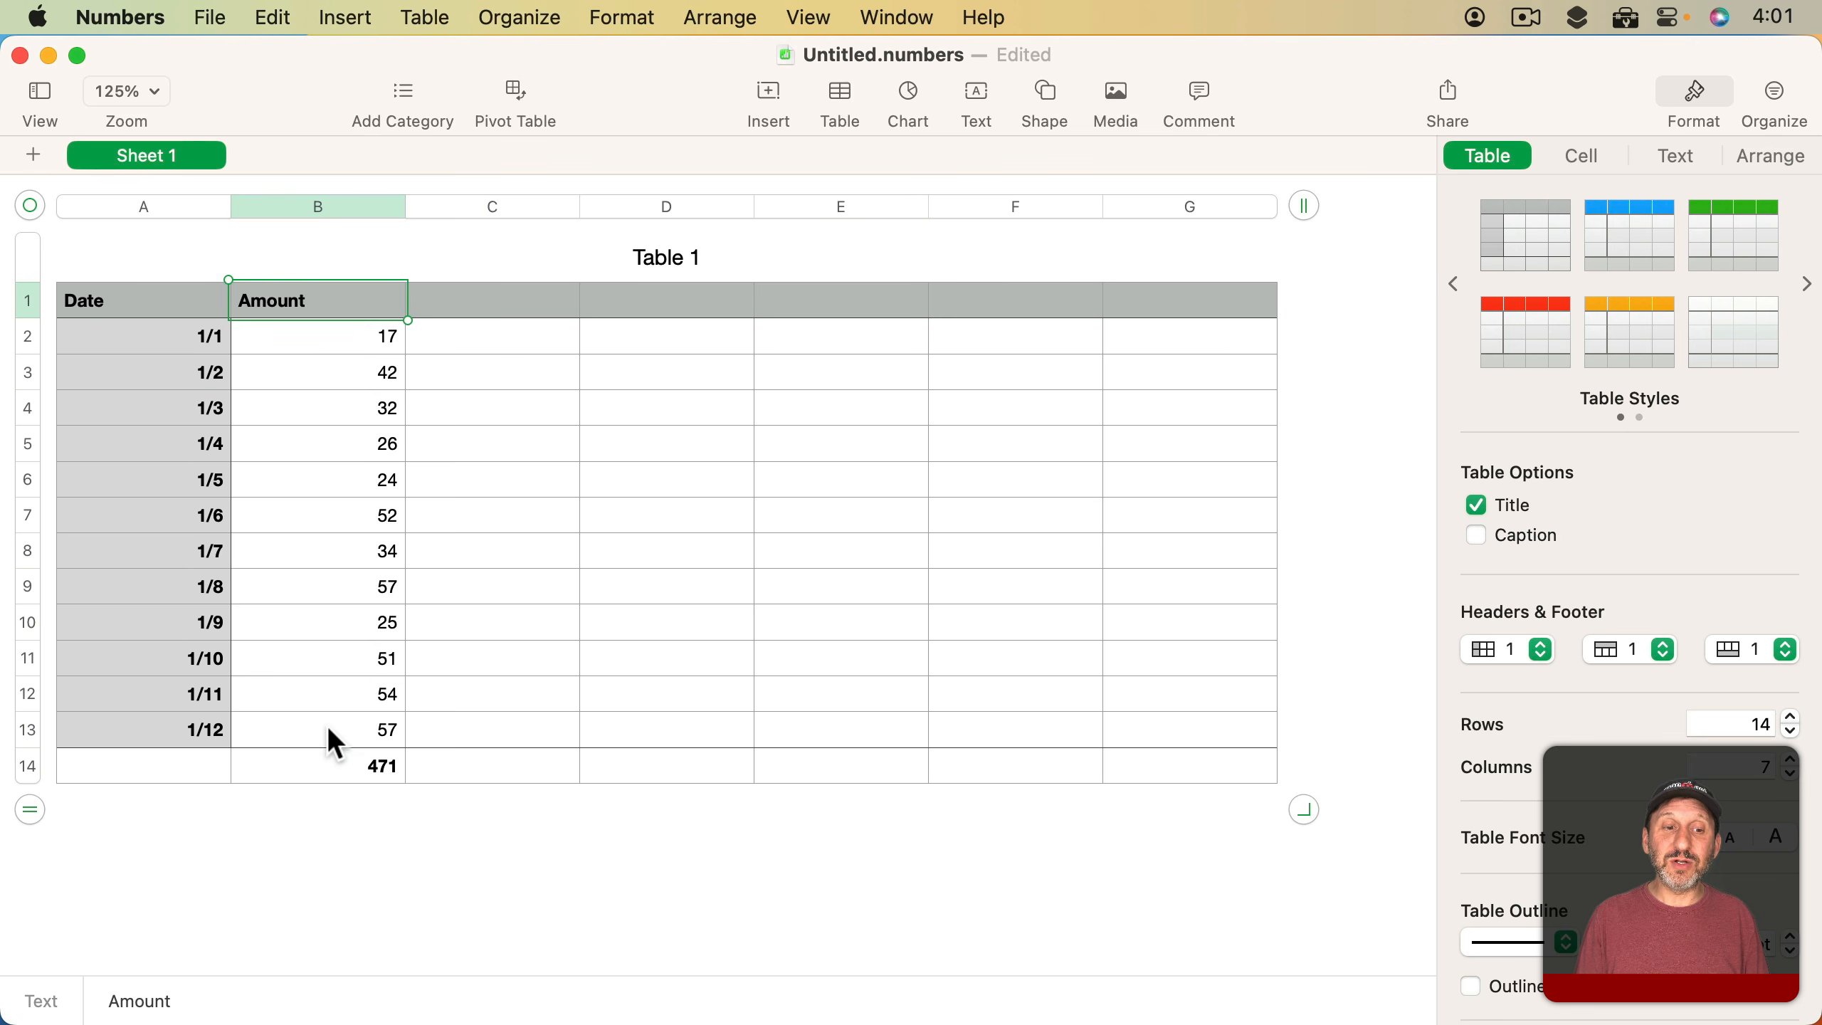
click(332, 768)
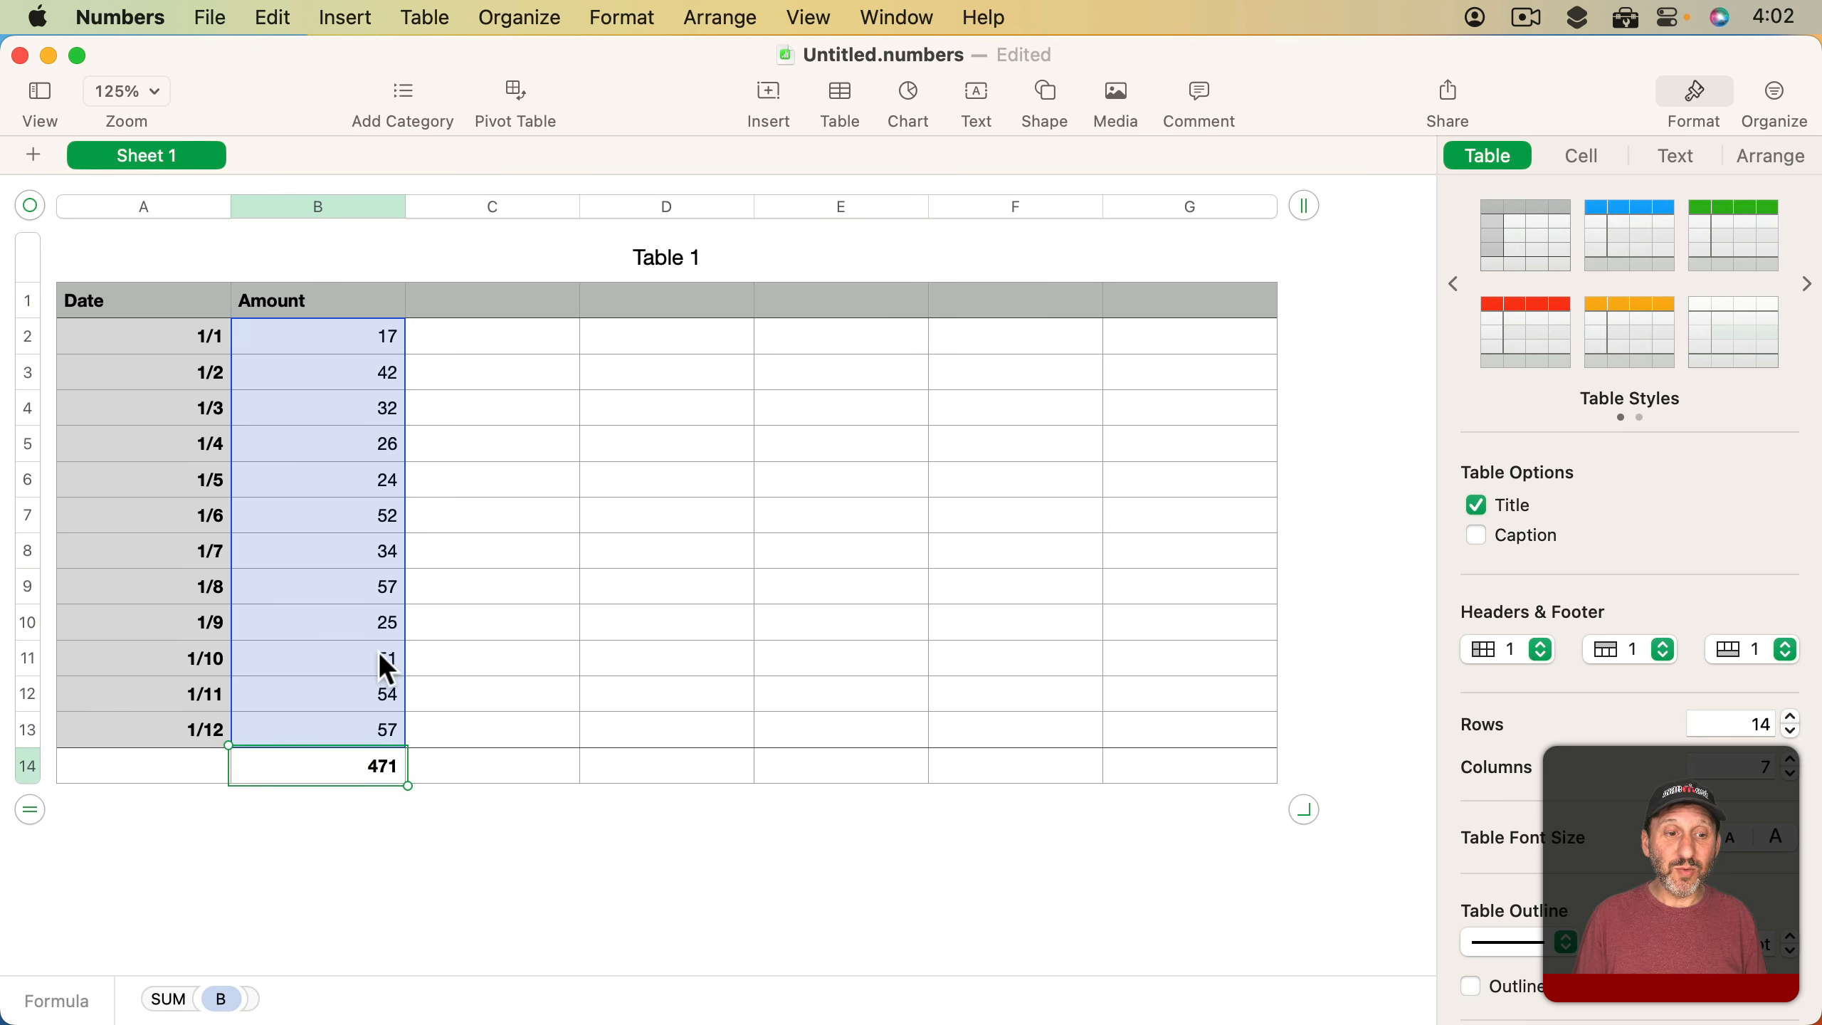
Add a row below the 1/12 entry with the date 1/13 and the amount 10
click(113, 743)
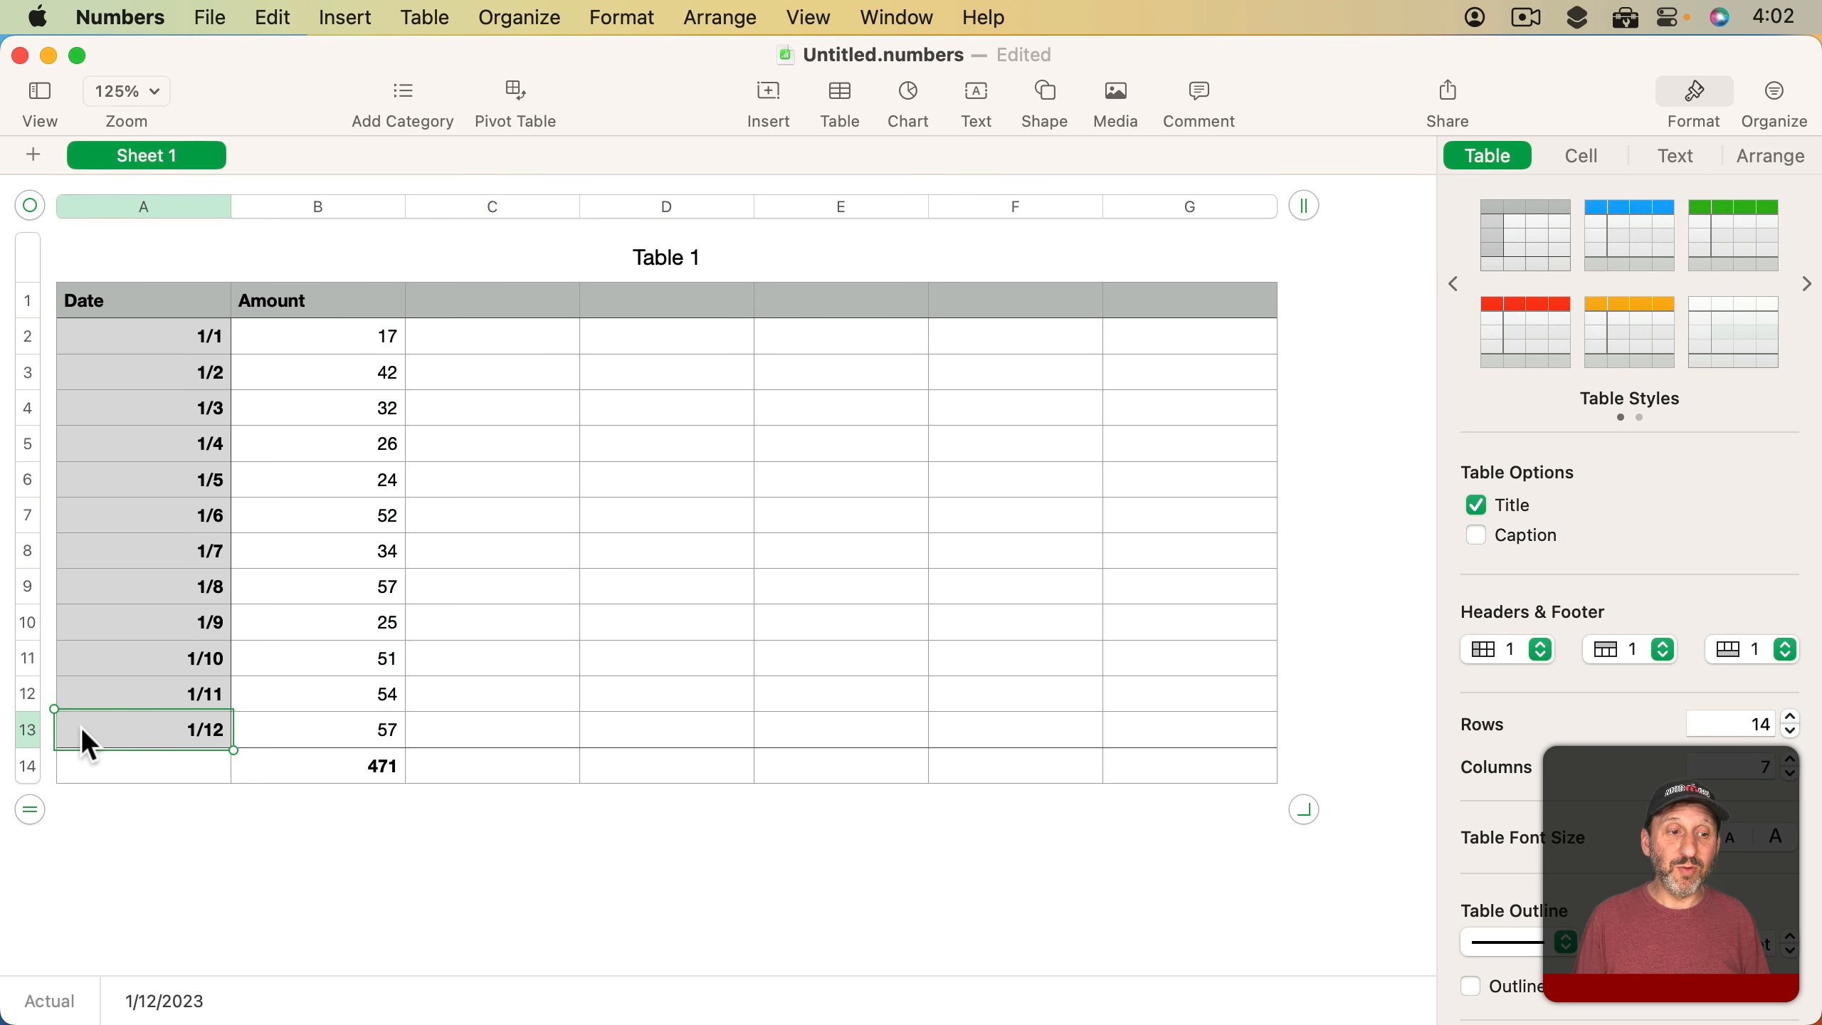
key(Return)
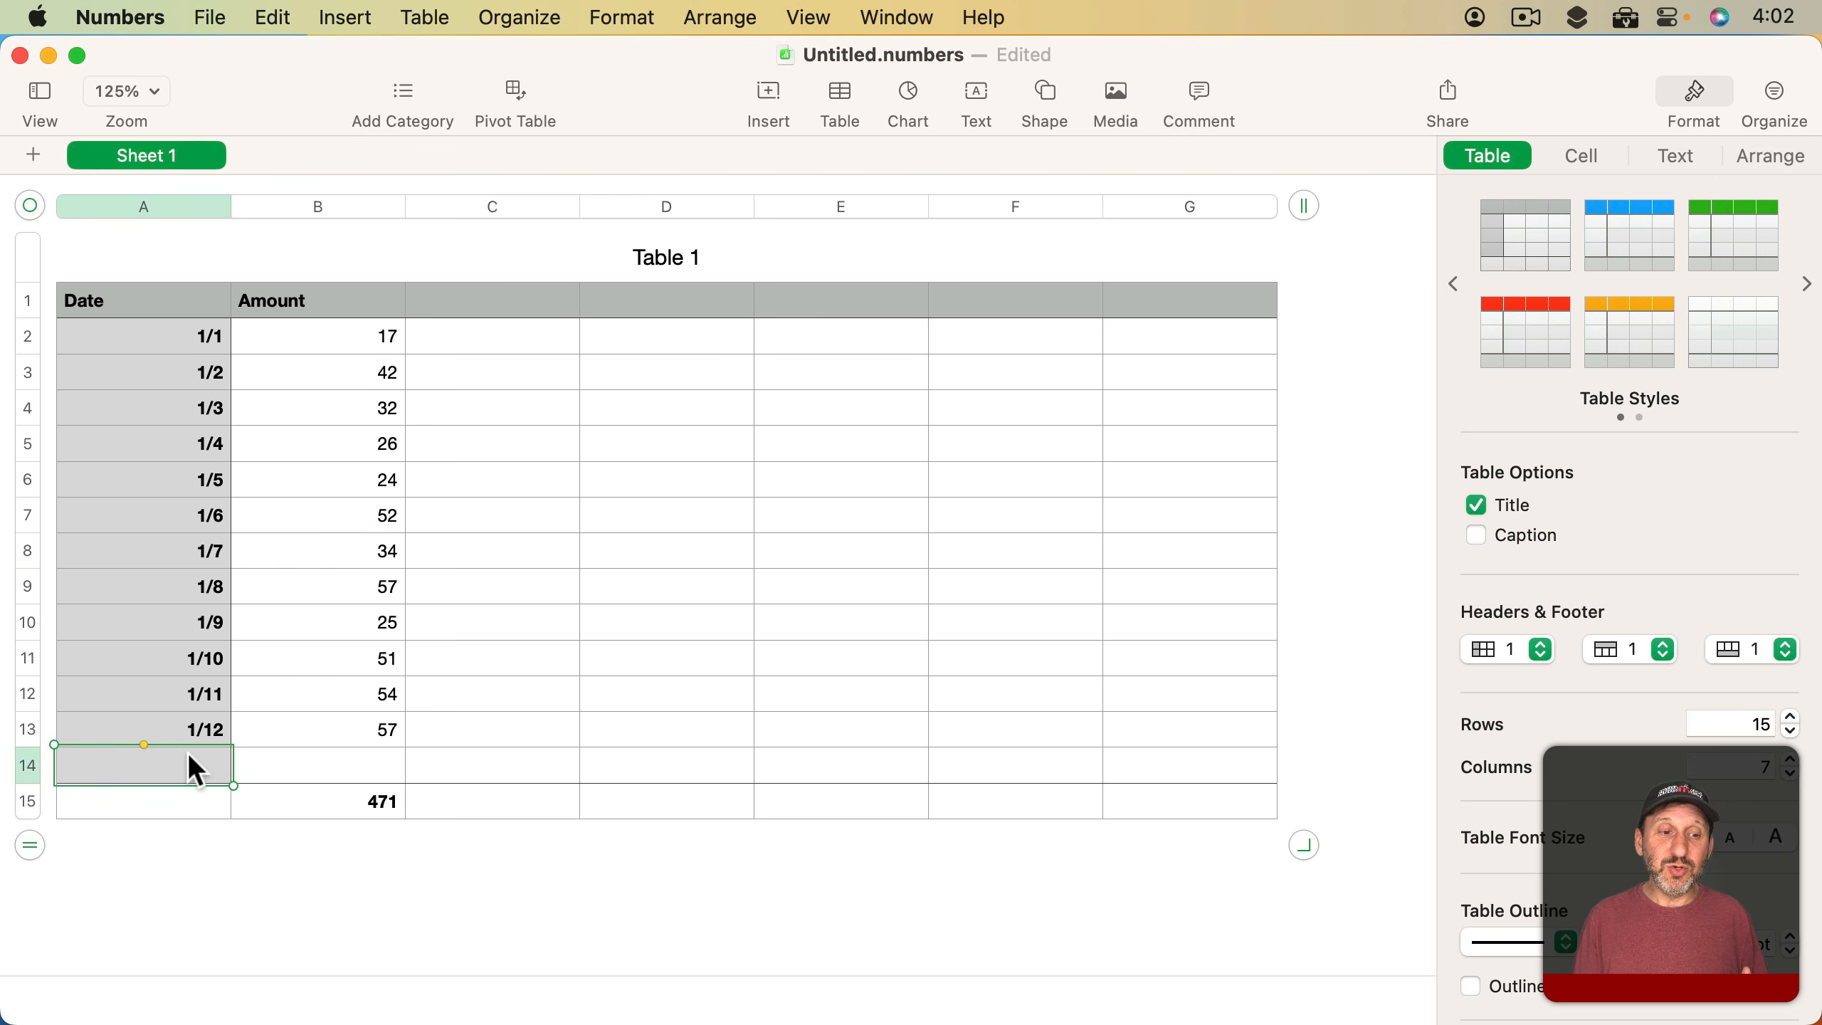
text(1/13)
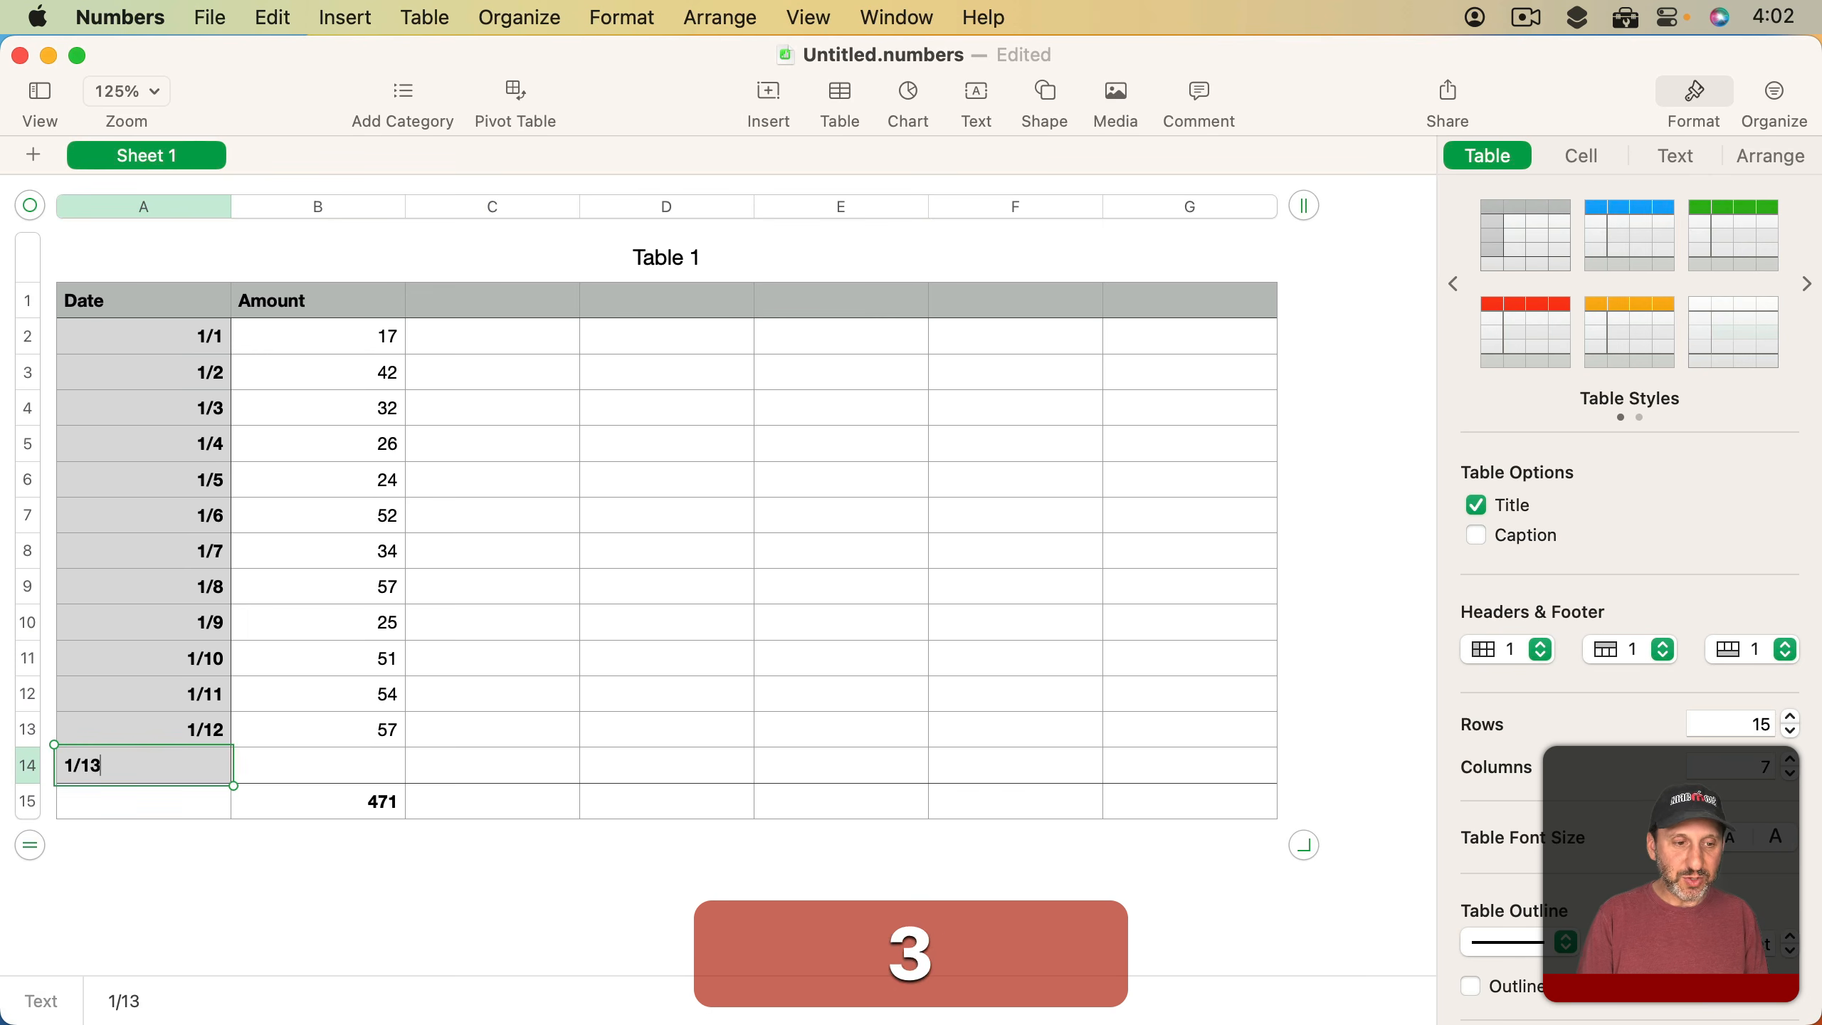
key(Tab)
text(10)
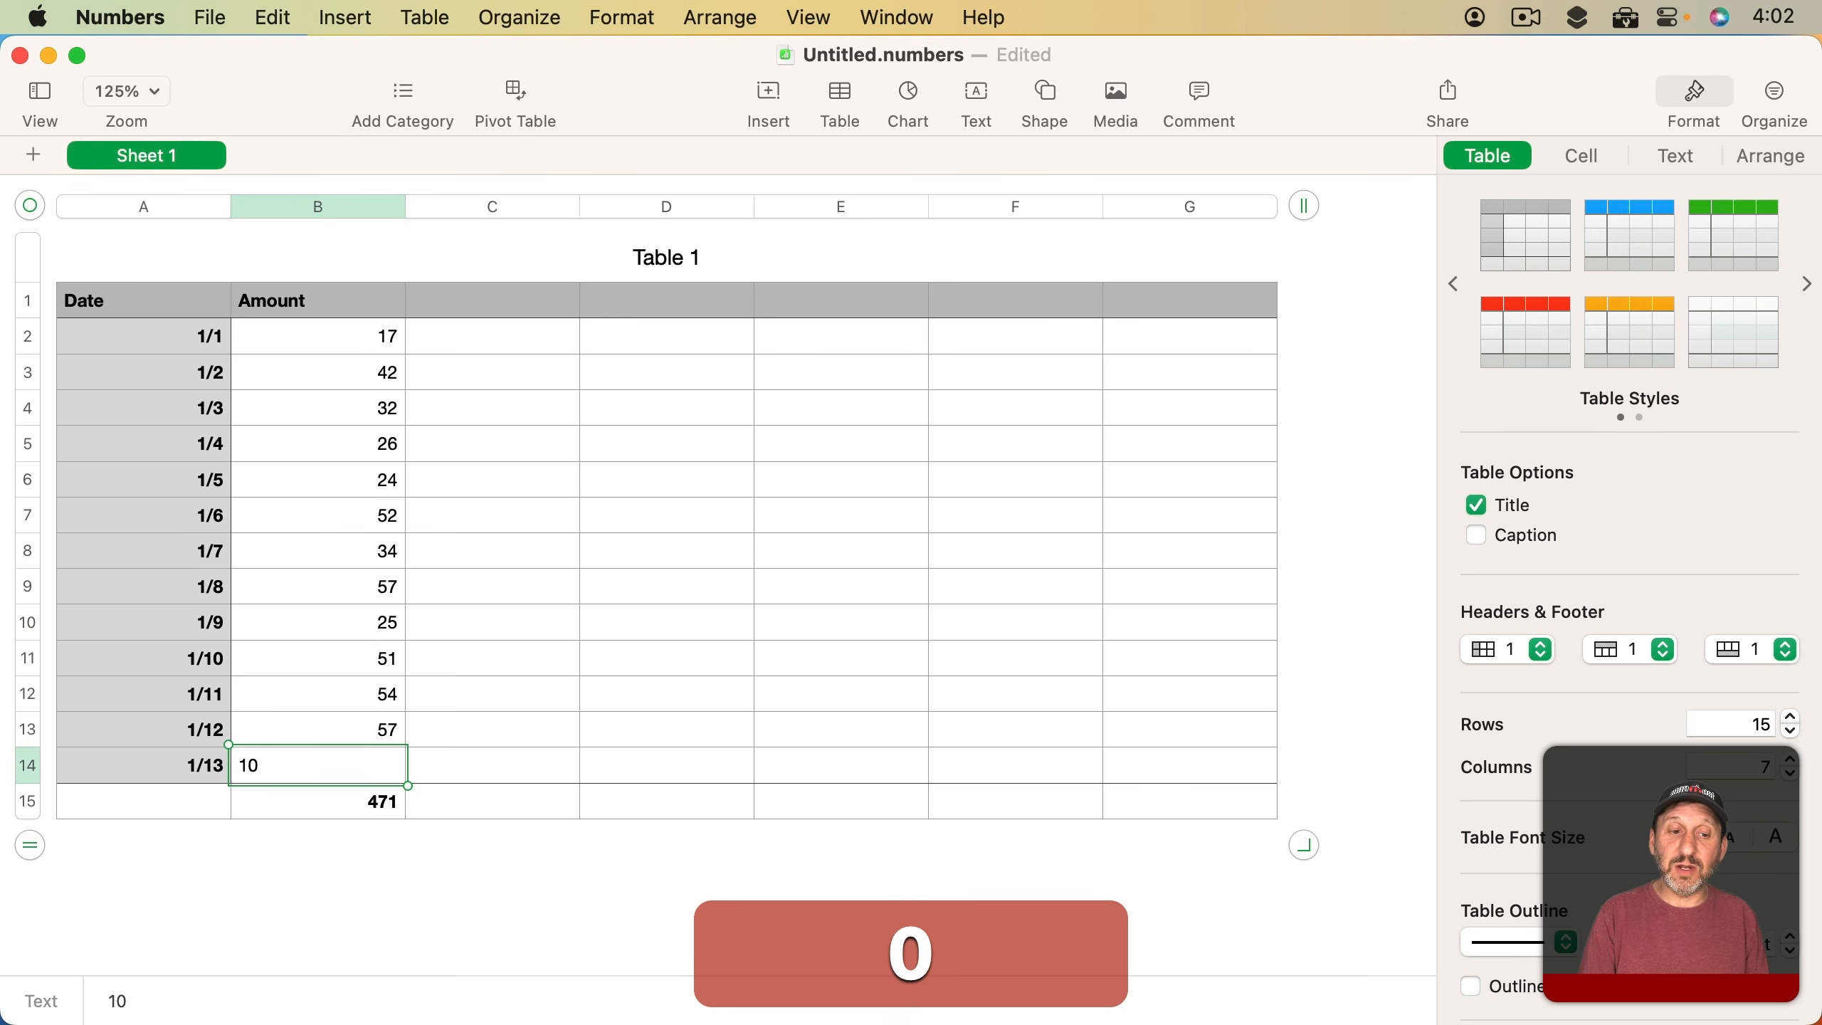
key(Return)
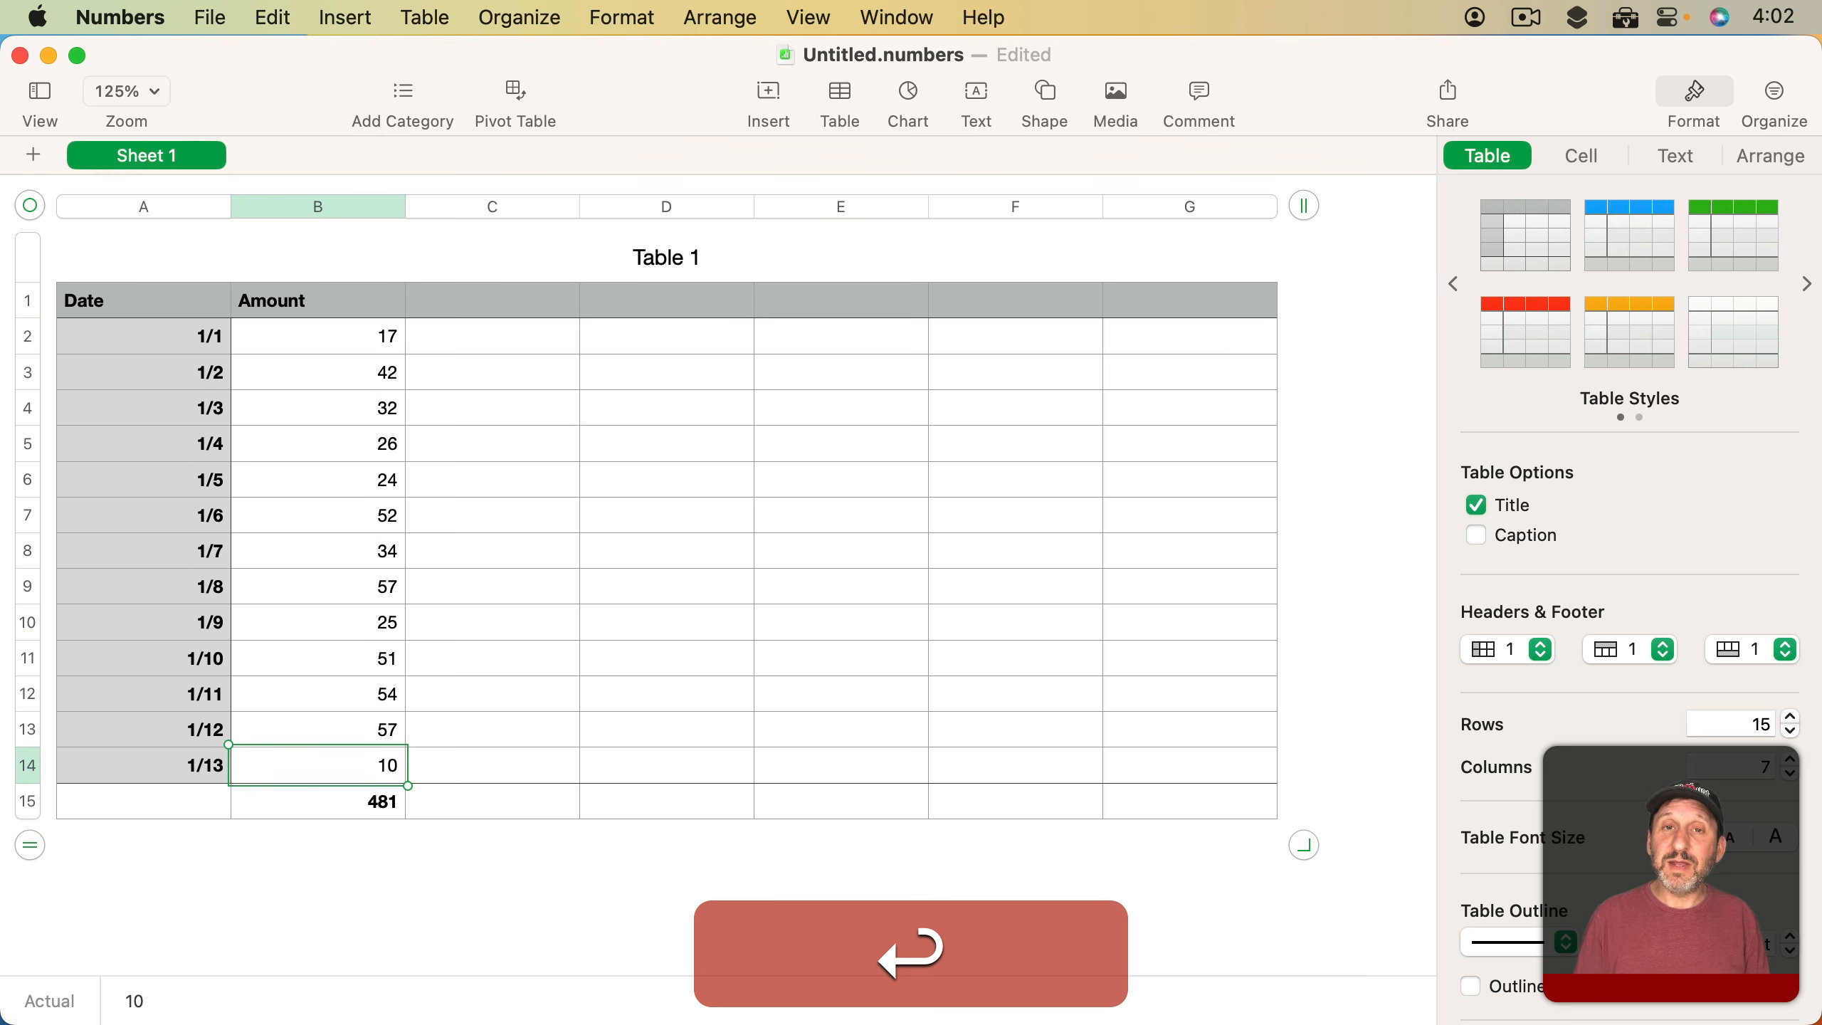
click(380, 800)
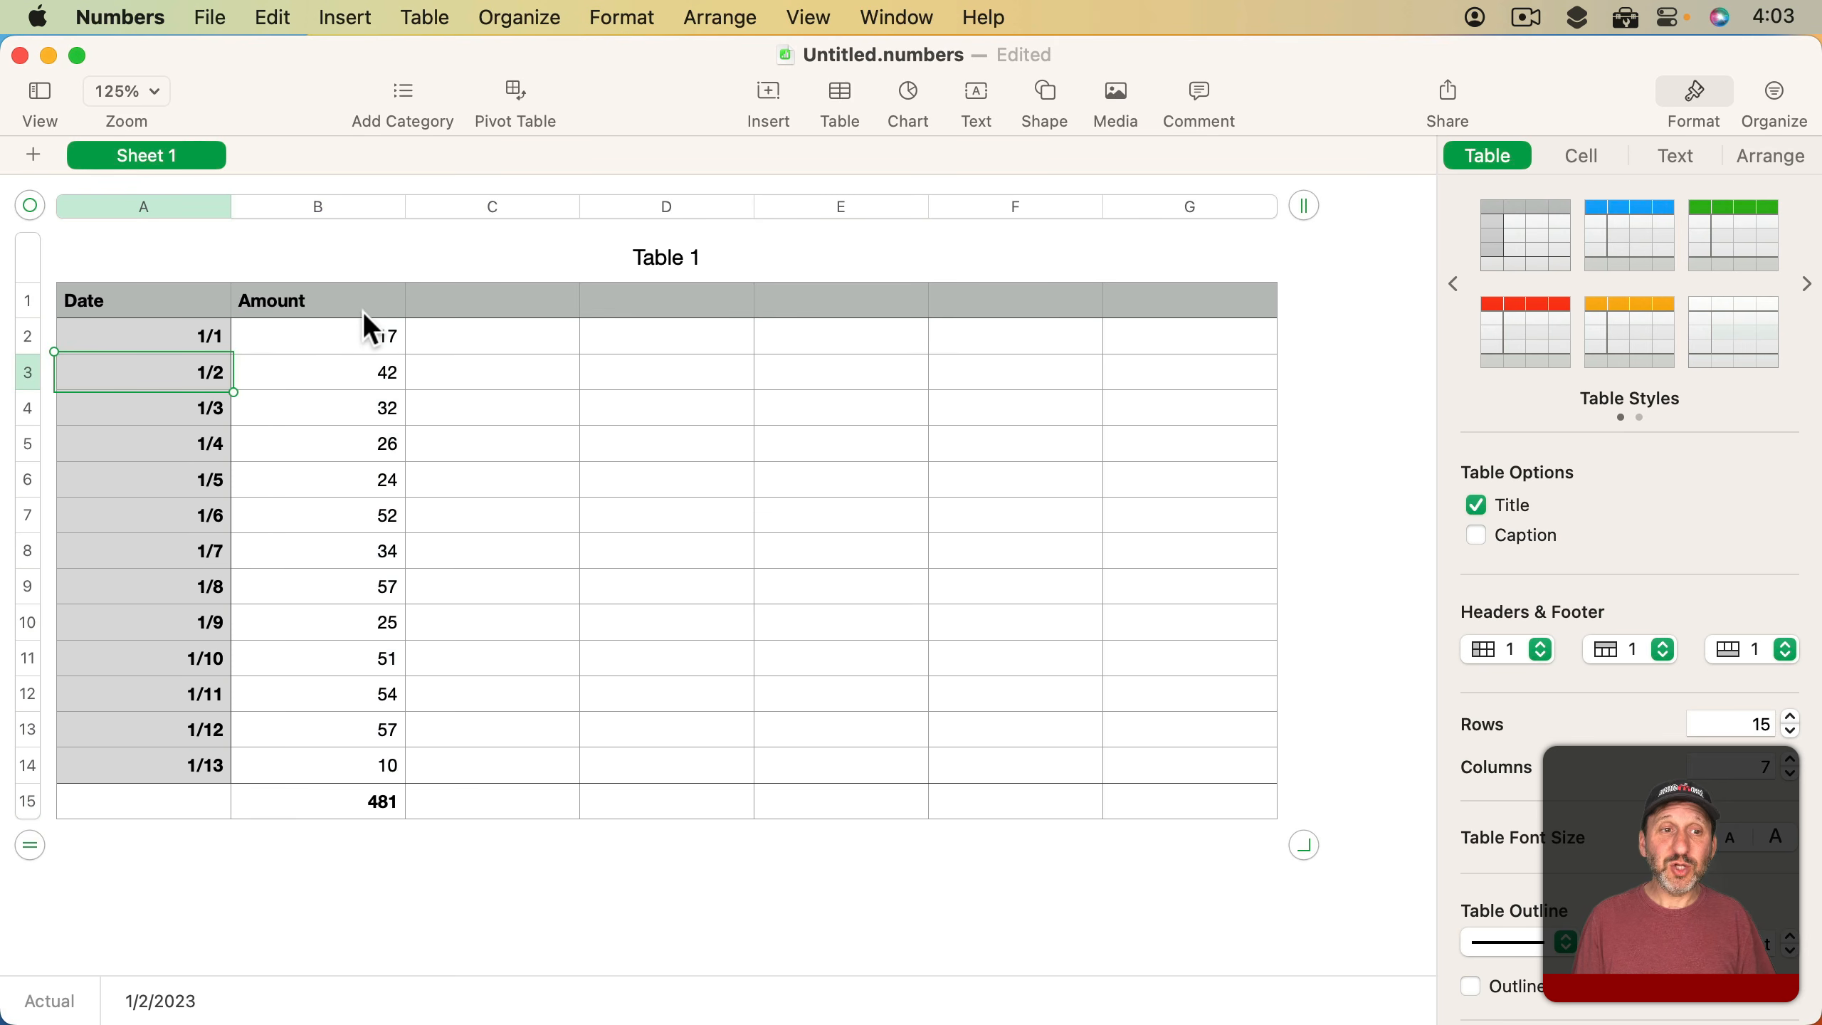
click(322, 208)
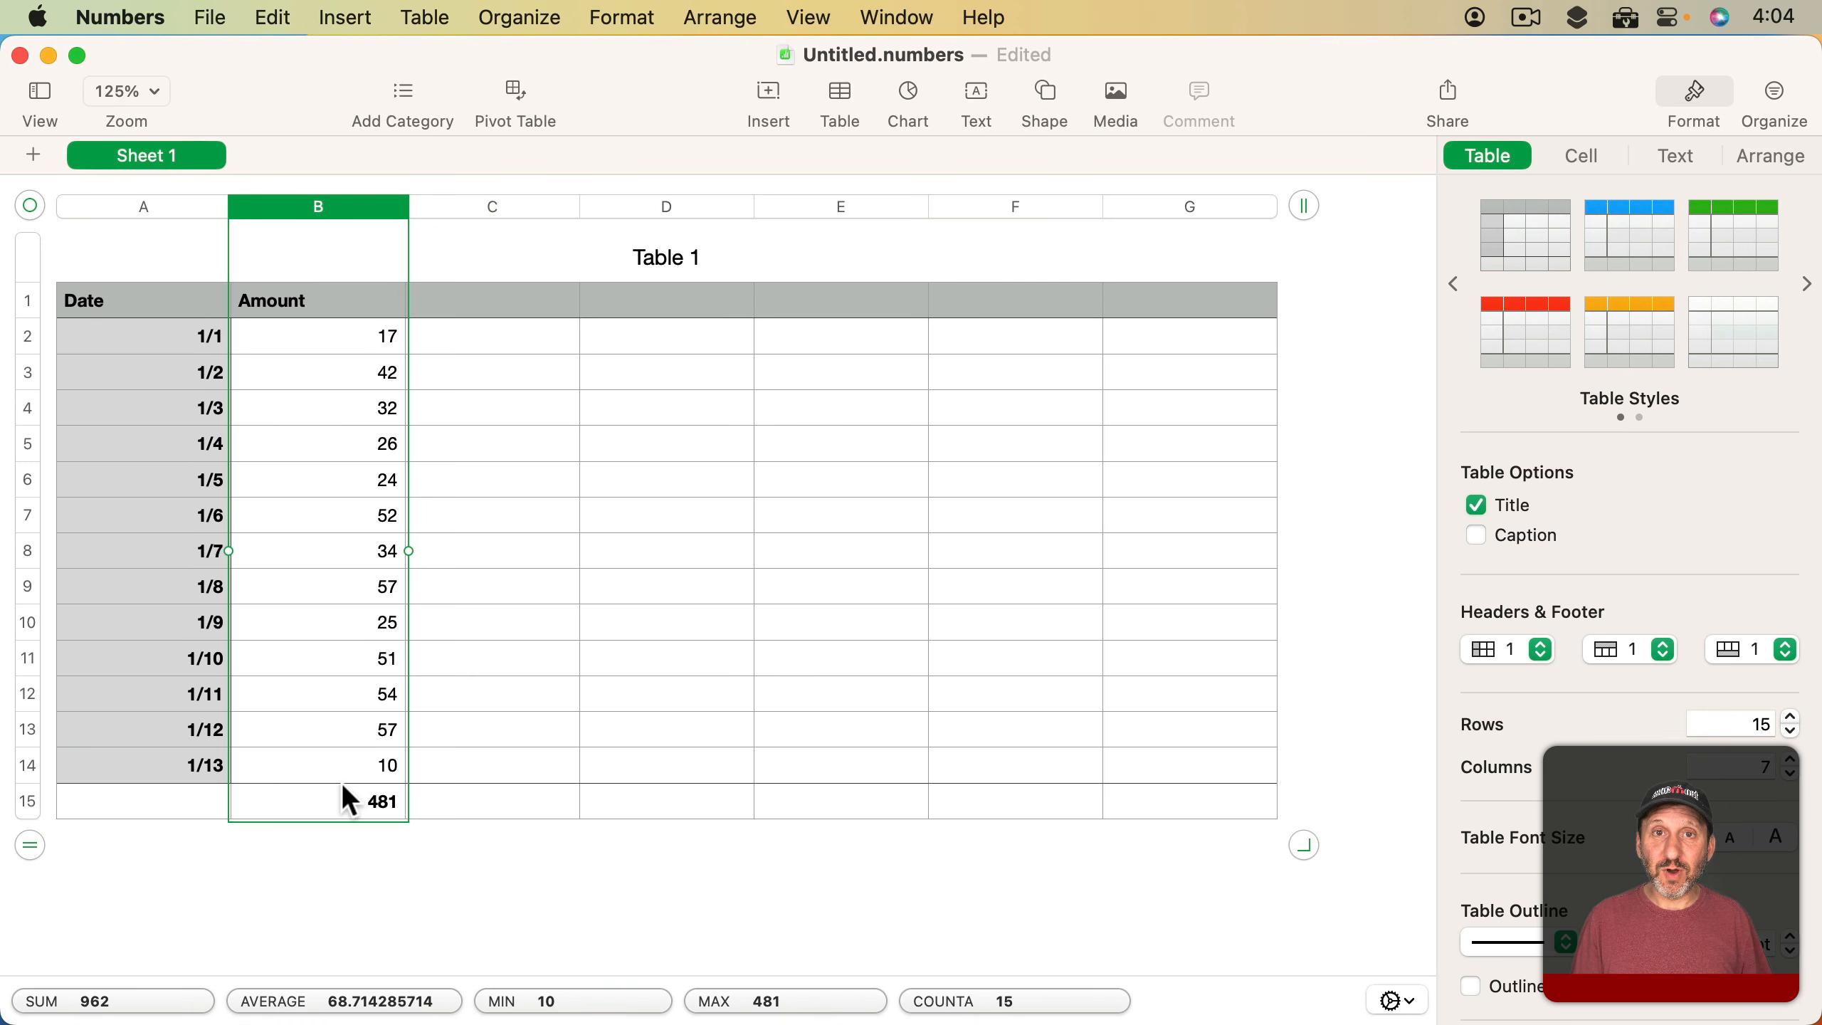
click(305, 307)
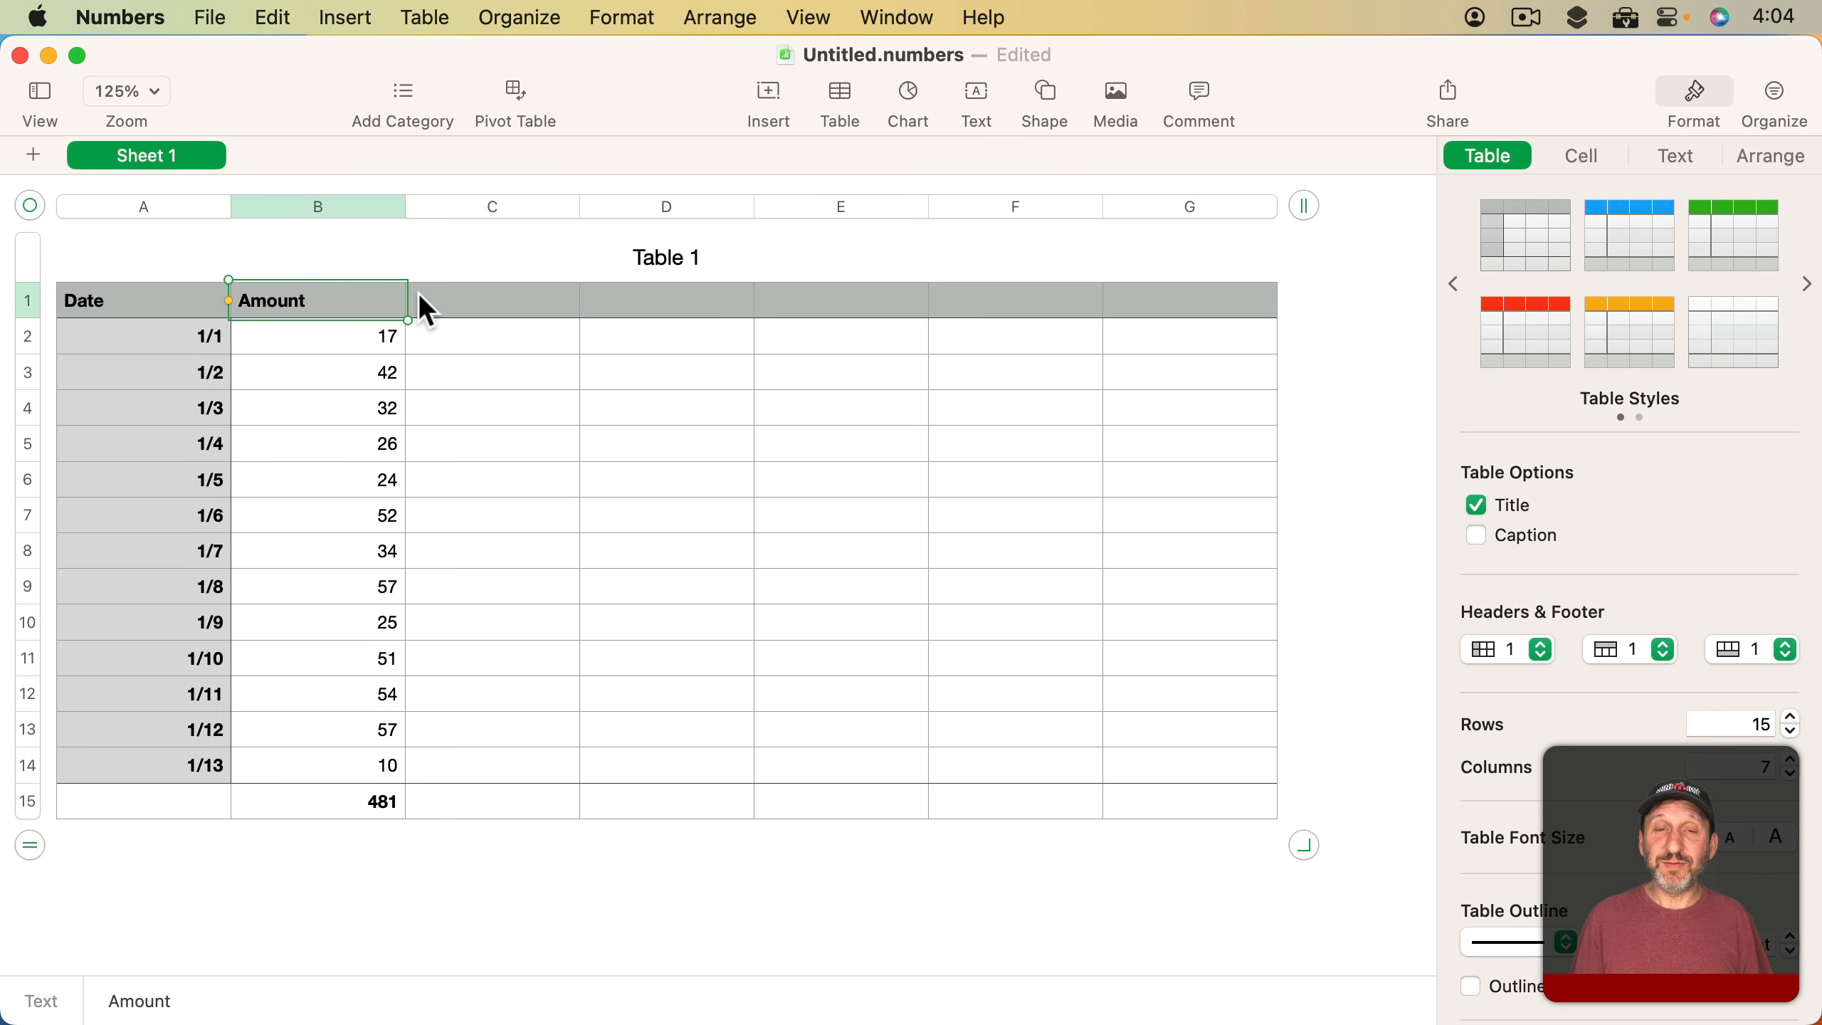
Add a second footer row below the column total and enter =AVERAGE(B) in cell B16
click(348, 809)
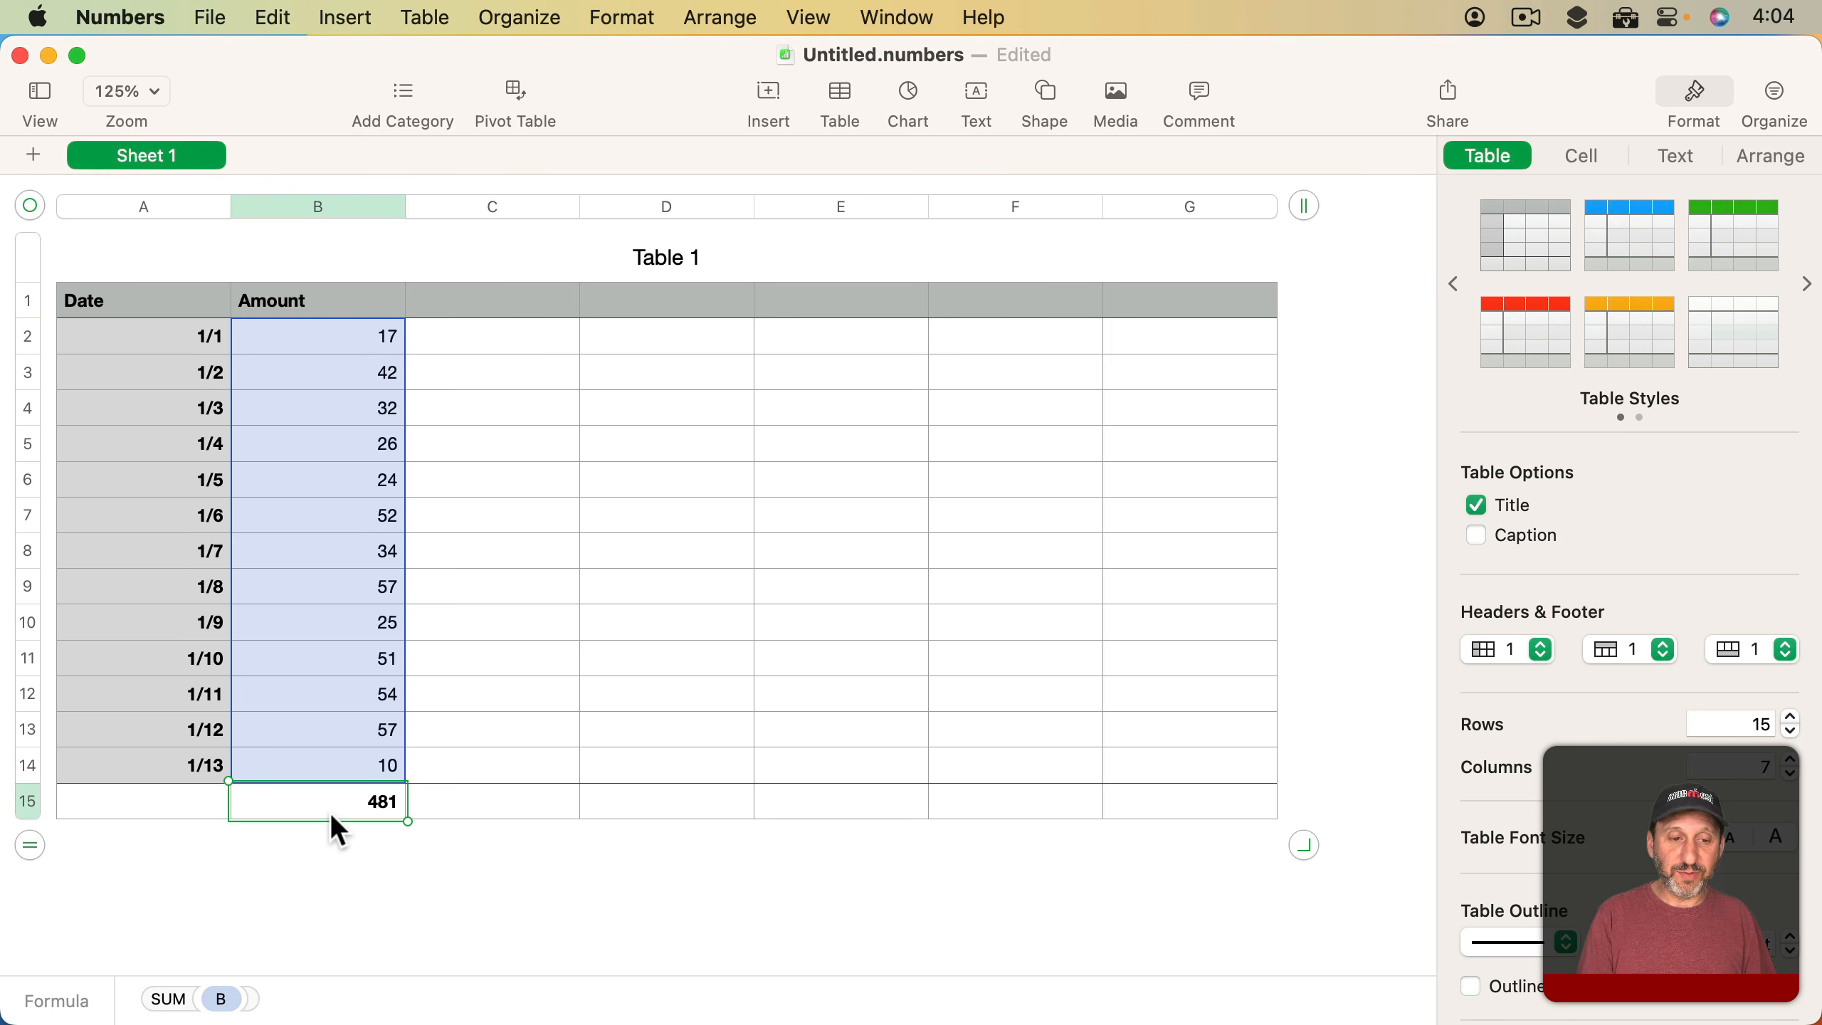
key(Return)
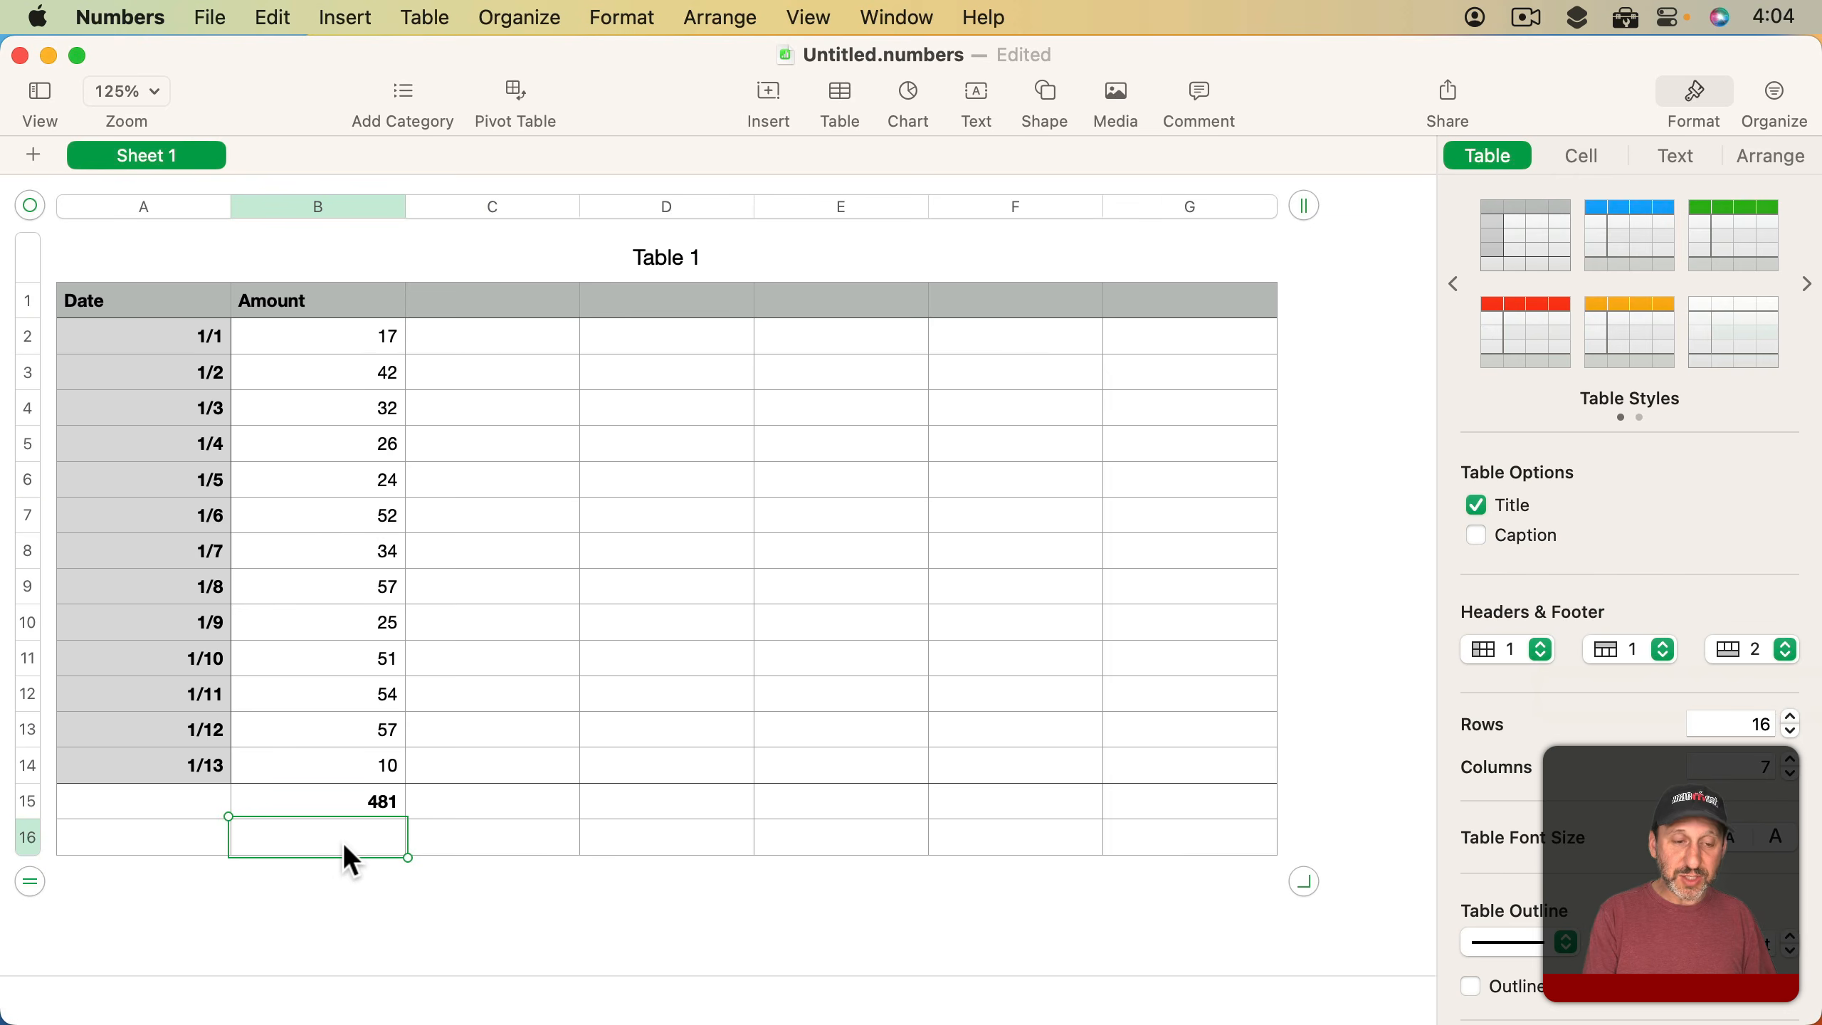
key(equal)
text(aver)
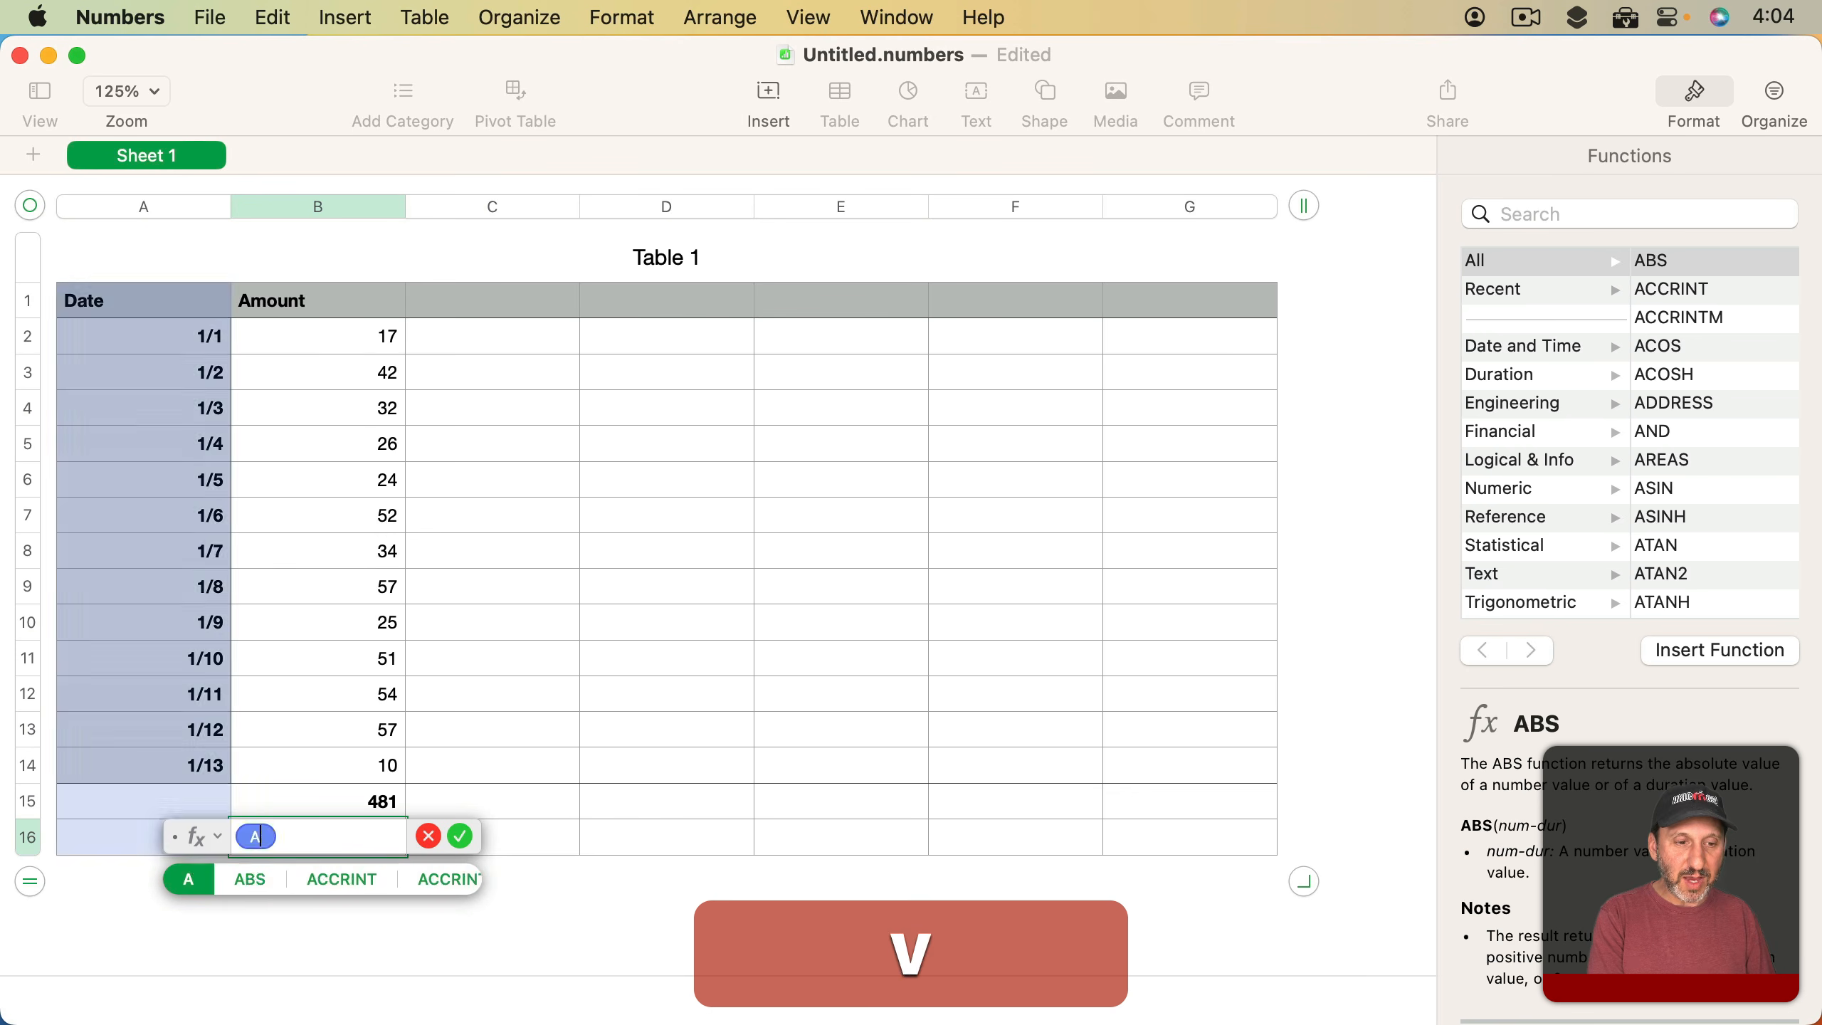
text(age()
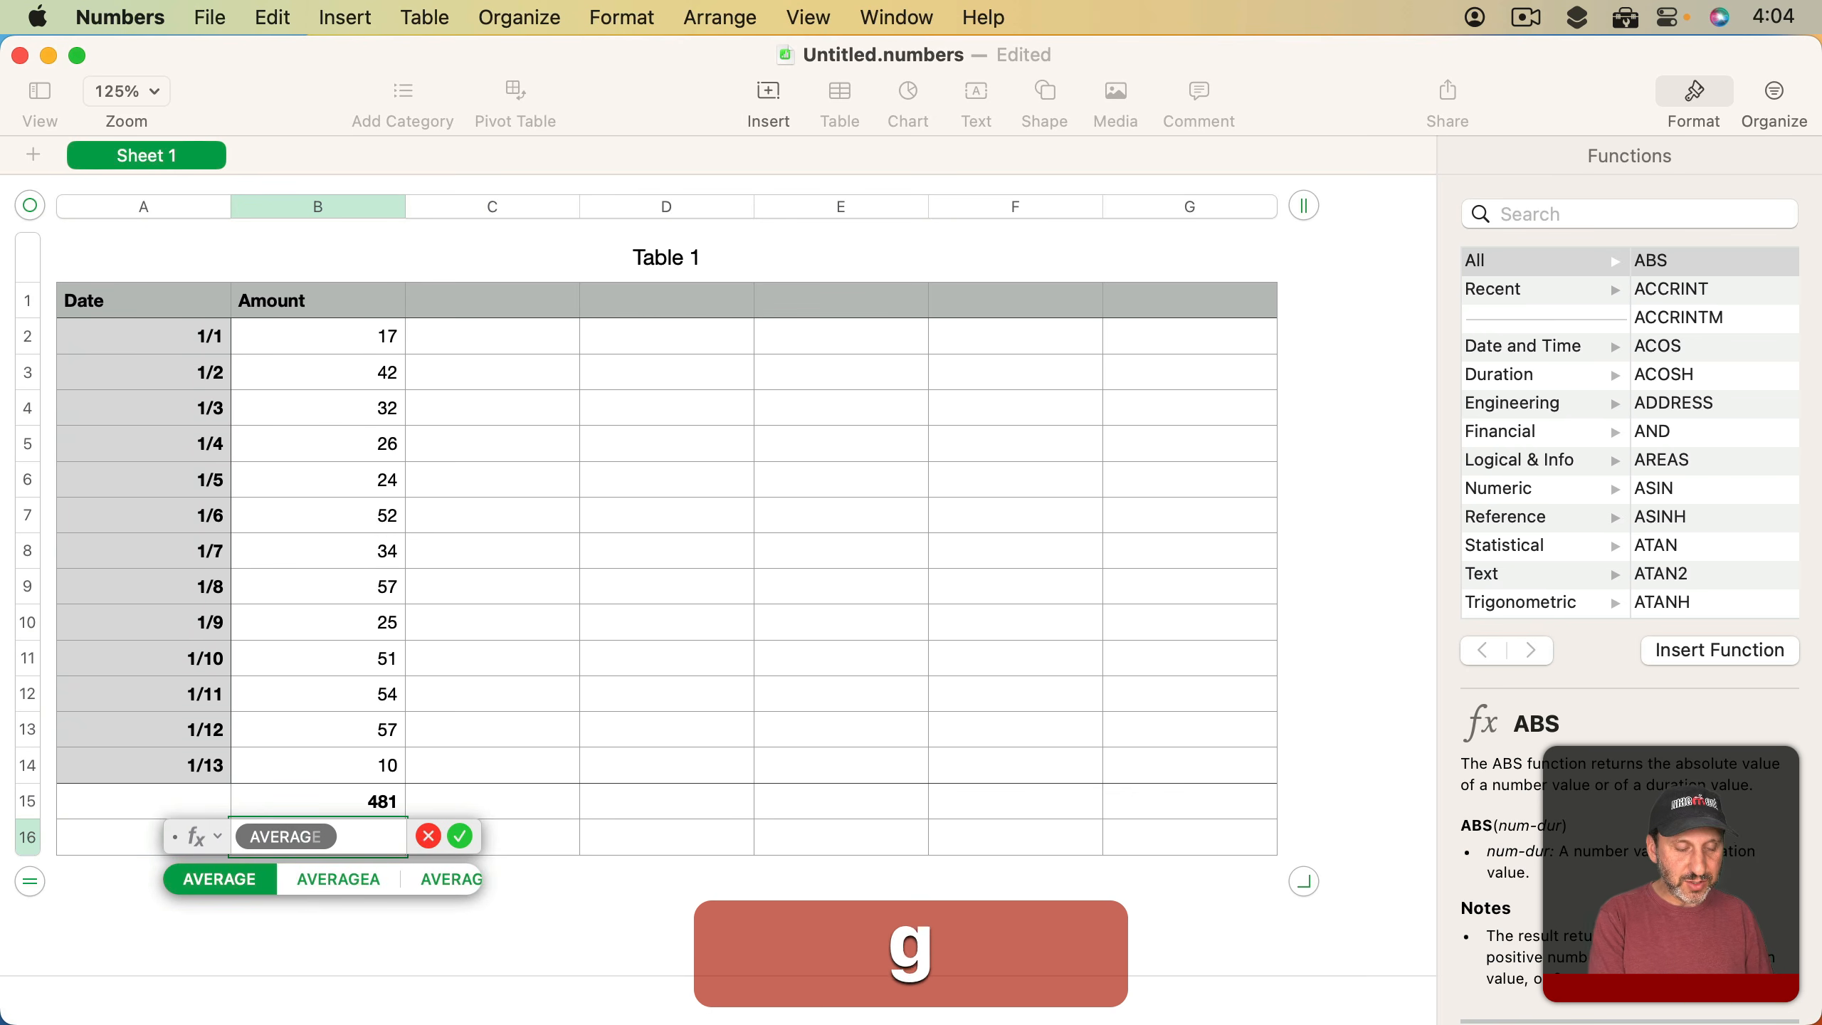
click(359, 212)
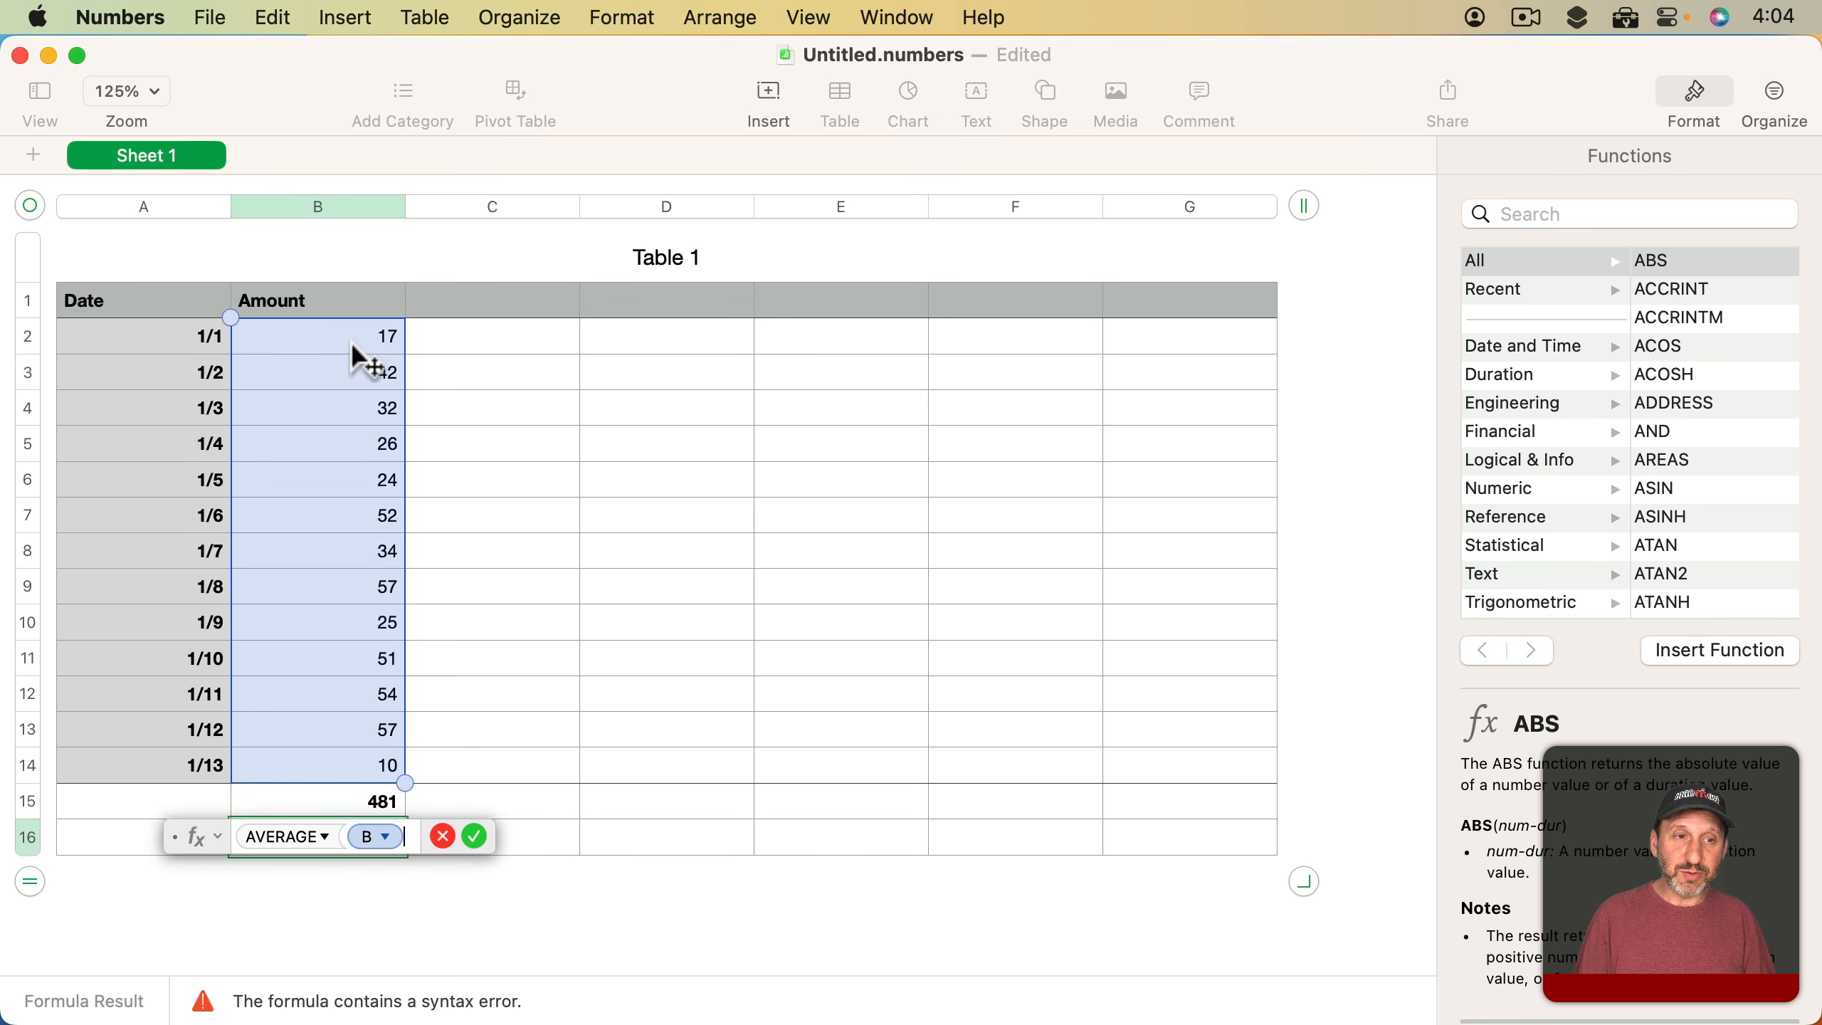
text())
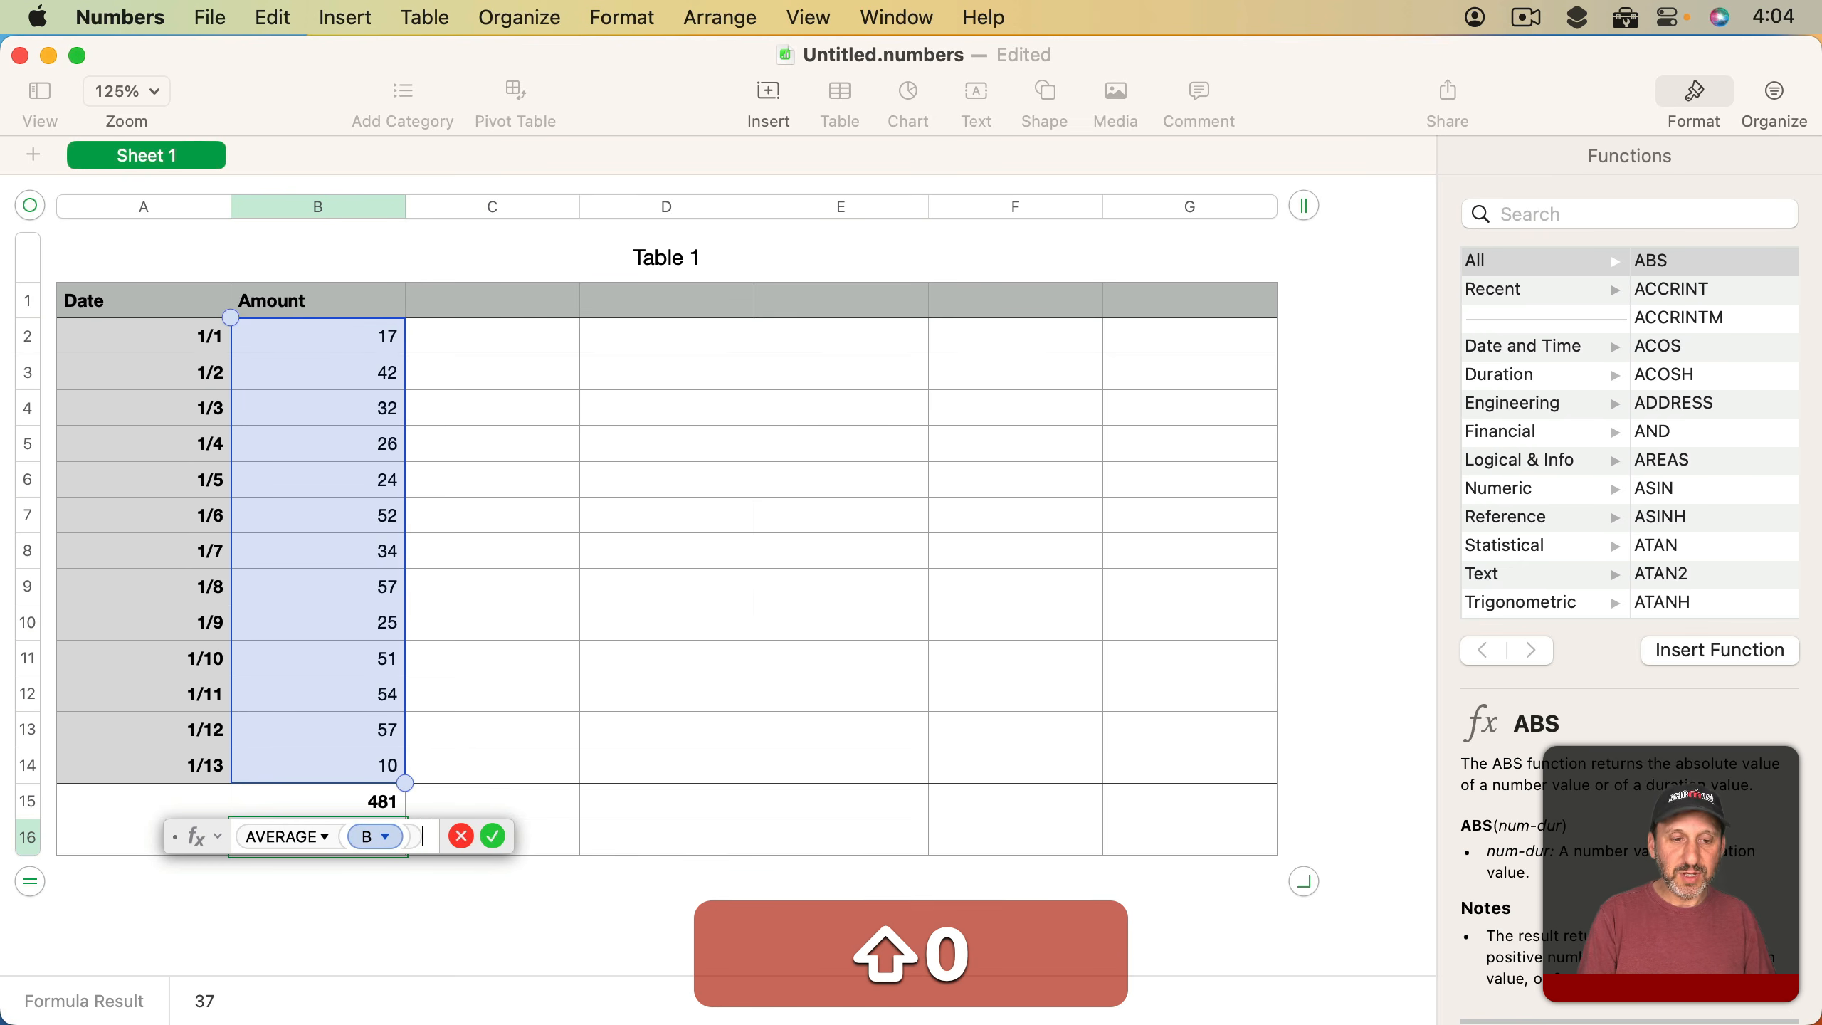
key(Return)
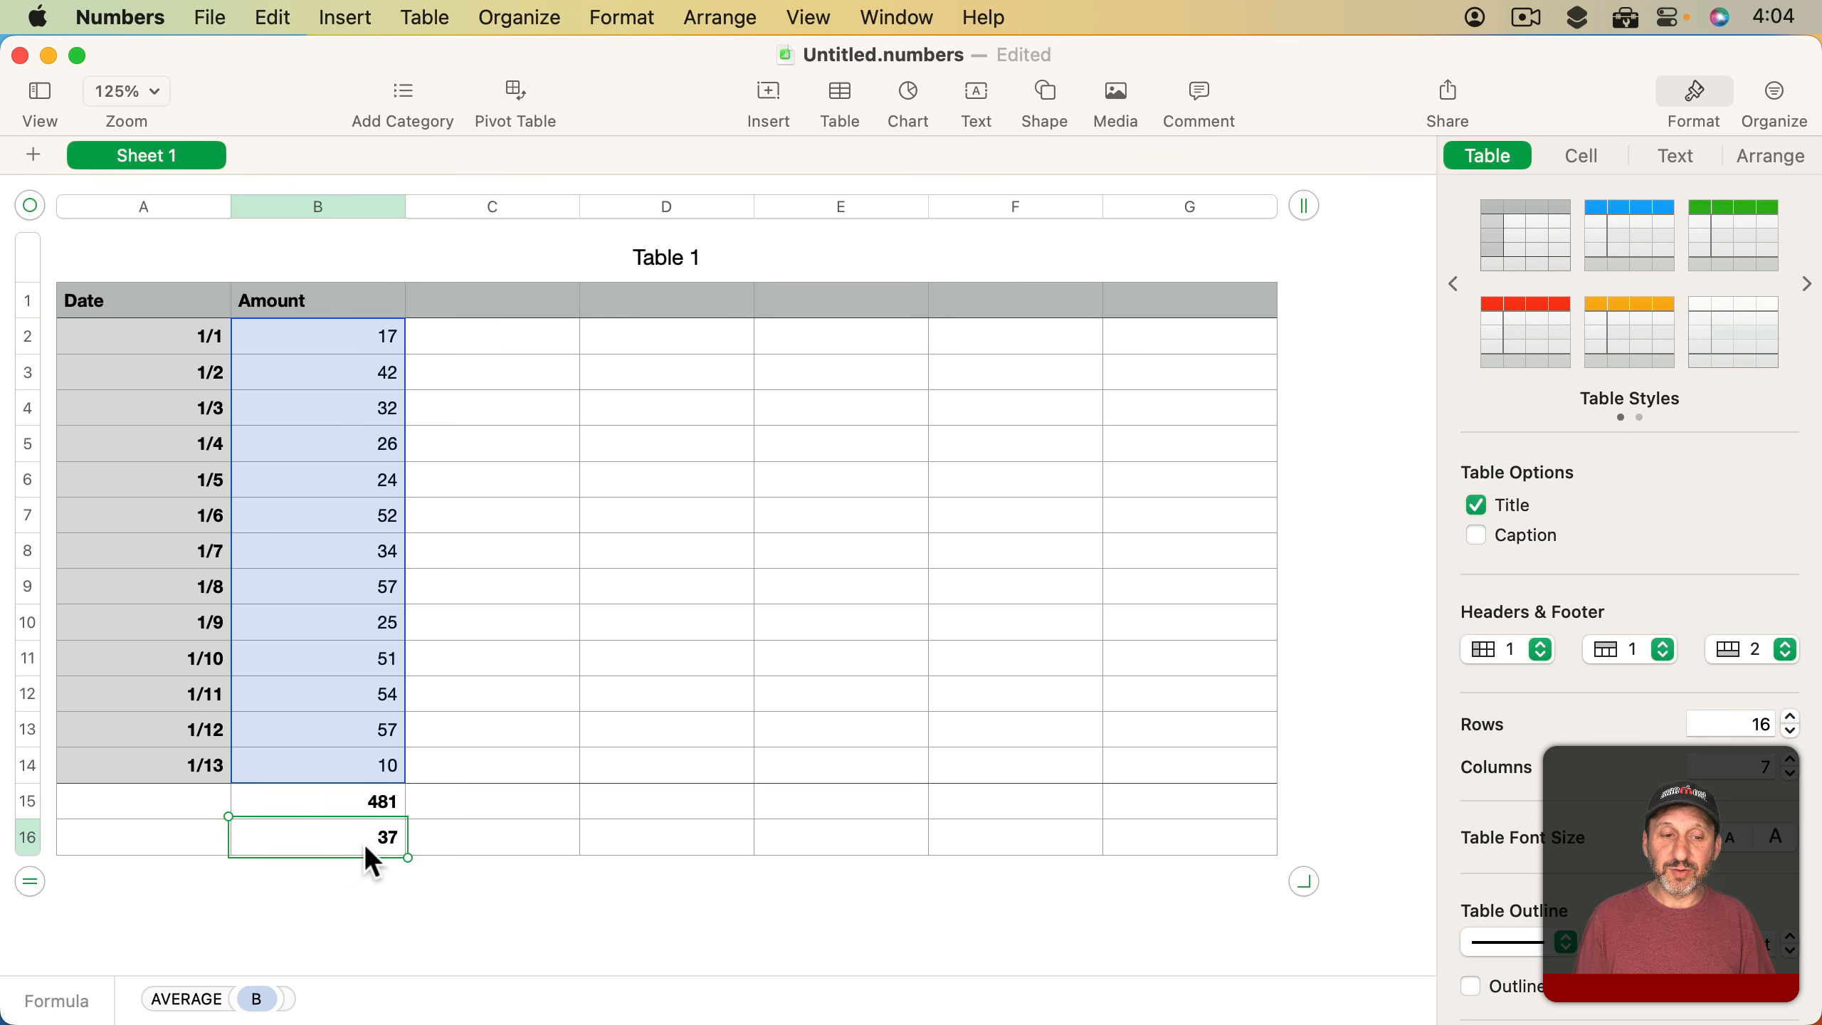